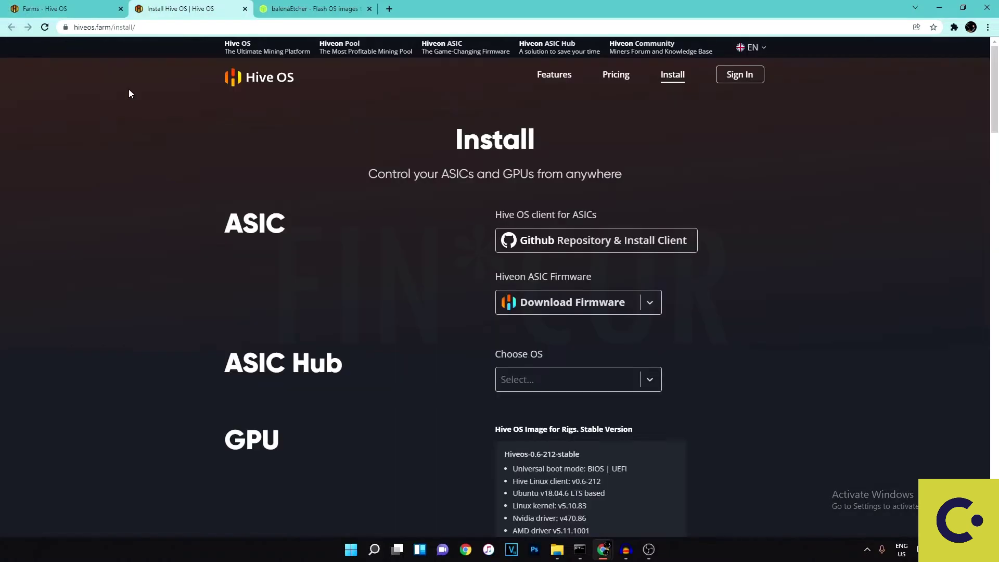
Step: Examine the Hive OS install page at hiveos.farm/install, covering the ASIC, ASIC Hub, GPU and Beta Image sections
{"action": "left_click", "coordinate": [55, 30]}
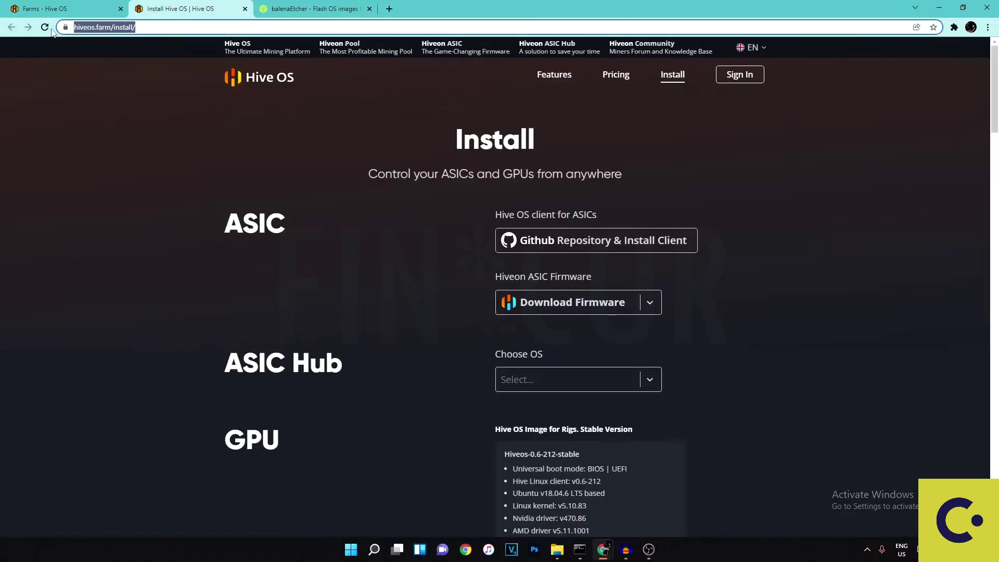
{"action": "left_click", "coordinate": [94, 76]}
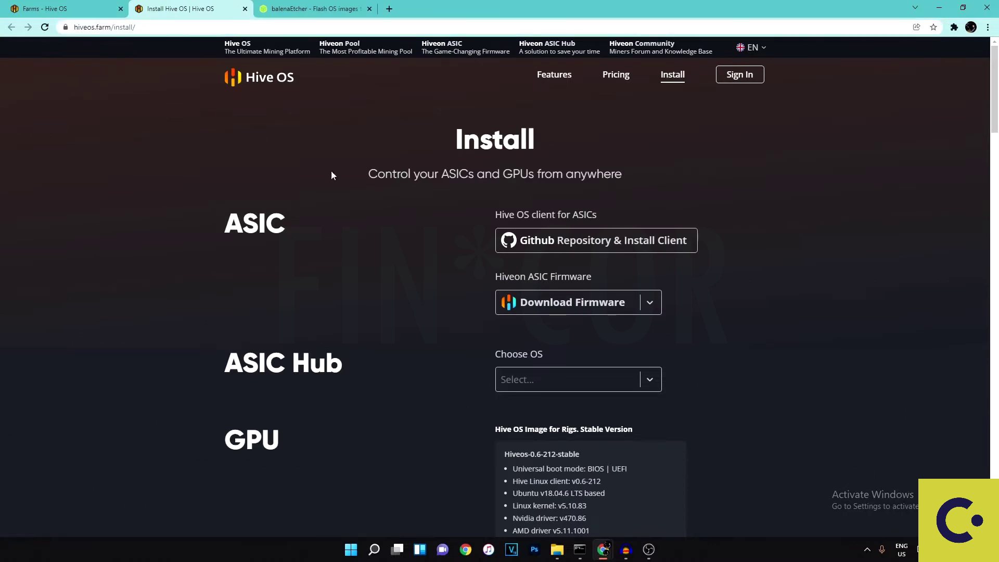
{"action": "scroll", "coordinate": [257, 203], "scroll_direction": "down", "scroll_amount": 5}
{"action": "scroll", "coordinate": [304, 124], "scroll_direction": "up", "scroll_amount": 3}
{"action": "left_click_drag", "start_coordinate": [299, 337], "coordinate": [224, 338]}
{"action": "left_click", "coordinate": [266, 311]}
{"action": "left_click_drag", "start_coordinate": [287, 118], "coordinate": [245, 118]}
{"action": "left_click", "coordinate": [245, 119]}
{"action": "double_click", "coordinate": [240, 118]}
{"action": "left_click", "coordinate": [240, 117]}
{"action": "scroll", "coordinate": [282, 156], "scroll_direction": "down", "scroll_amount": 4}
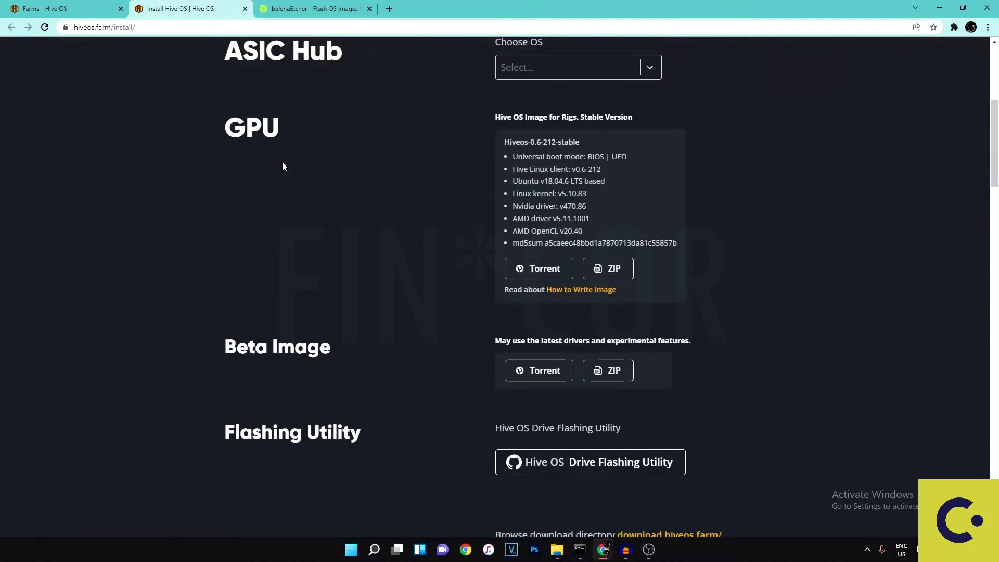
{"action": "scroll", "coordinate": [288, 170], "scroll_direction": "up", "scroll_amount": 6}
{"action": "left_click_drag", "start_coordinate": [278, 212], "coordinate": [200, 224]}
{"action": "scroll", "coordinate": [225, 224], "scroll_direction": "down", "scroll_amount": 4}
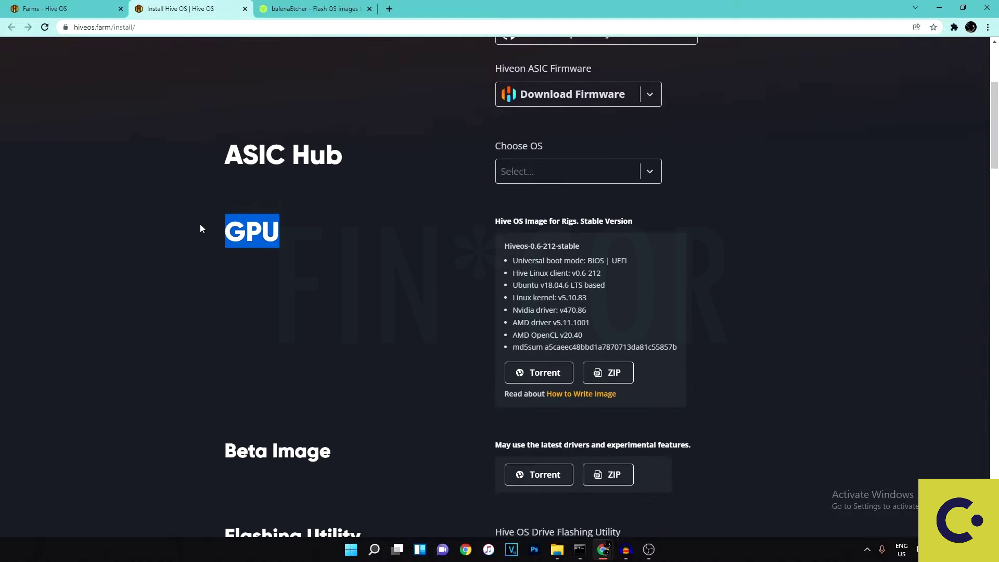
{"action": "left_click", "coordinate": [274, 236]}
{"action": "scroll", "coordinate": [299, 248], "scroll_direction": "down", "scroll_amount": 2}
{"action": "scroll", "coordinate": [286, 213], "scroll_direction": "up", "scroll_amount": 1}
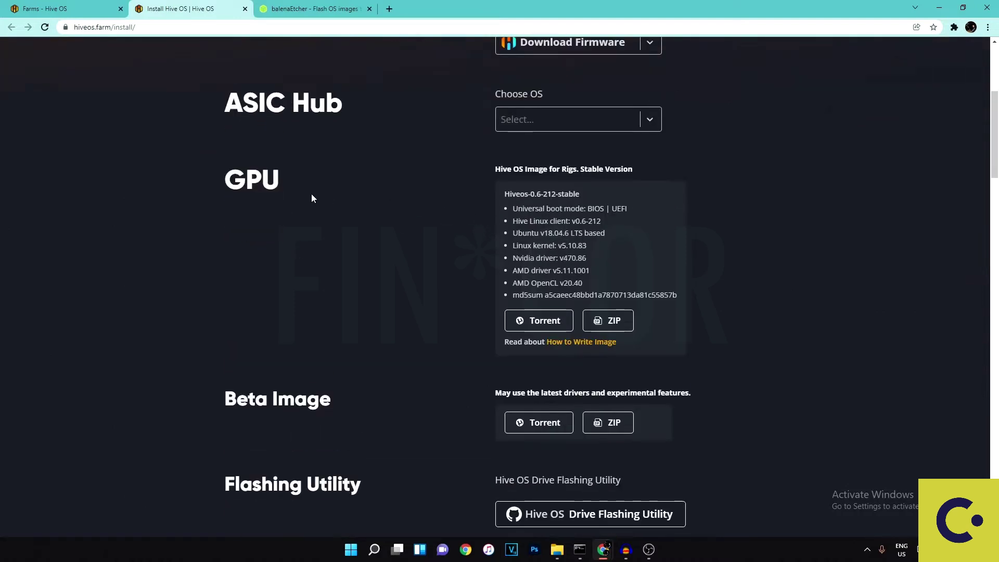
{"action": "scroll", "coordinate": [606, 270], "scroll_direction": "down", "scroll_amount": 1}
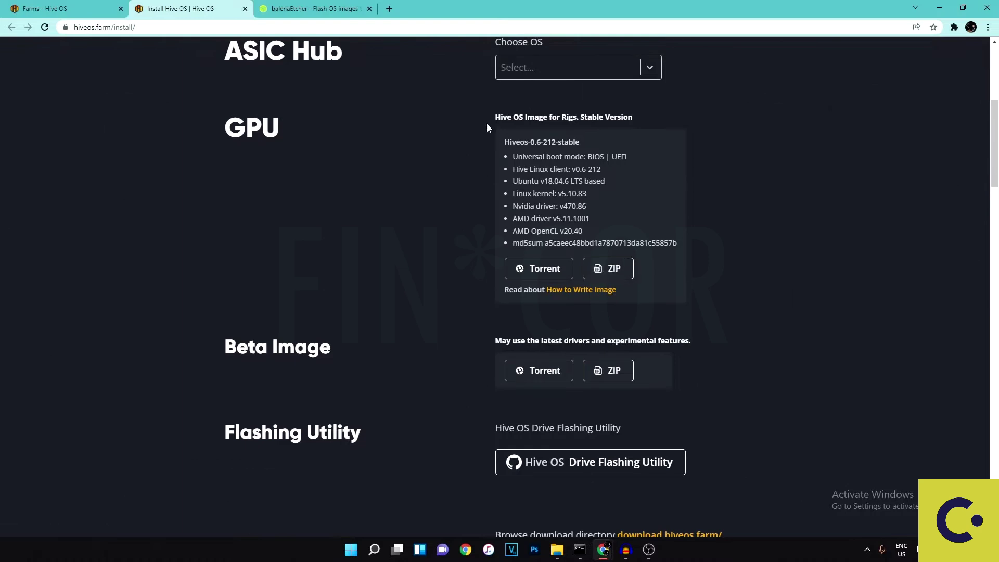
Step: Download the ZIP of the stable Hive OS image for GPU rigs, version 0.6-212
{"action": "left_click_drag", "start_coordinate": [492, 117], "coordinate": [560, 117]}
{"action": "left_click", "coordinate": [382, 223]}
{"action": "mouse_move", "coordinate": [581, 116]}
{"action": "left_mouse_down"}
{"action": "mouse_move", "coordinate": [629, 117]}
{"action": "mouse_move", "coordinate": [580, 117]}
{"action": "left_mouse_up"}
{"action": "mouse_move", "coordinate": [333, 346]}
{"action": "left_mouse_down"}
{"action": "mouse_move", "coordinate": [246, 346]}
{"action": "mouse_move", "coordinate": [352, 345]}
{"action": "left_mouse_up"}
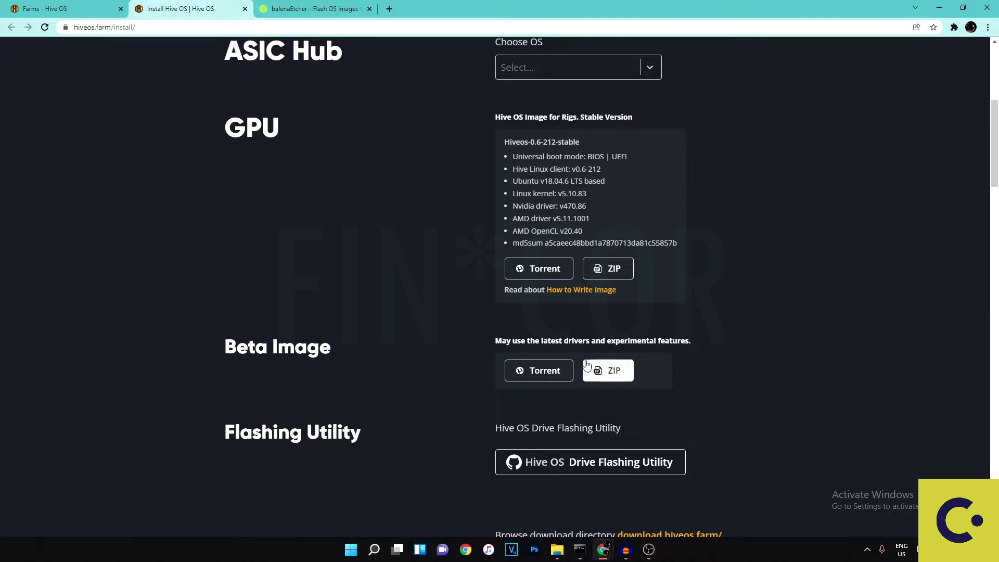
{"action": "left_click", "coordinate": [598, 269]}
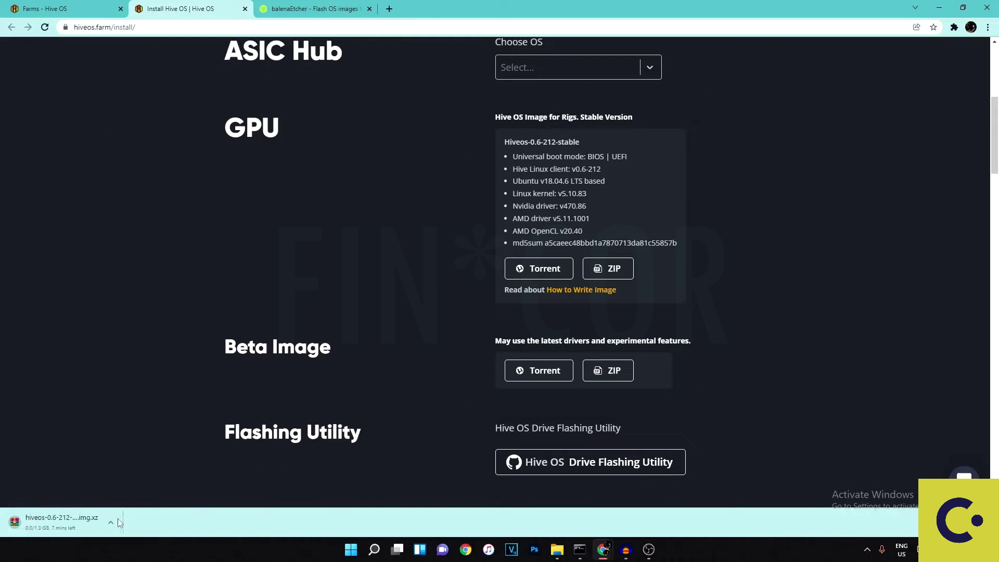
{"action": "left_click", "coordinate": [115, 520]}
{"action": "left_click", "coordinate": [115, 518]}
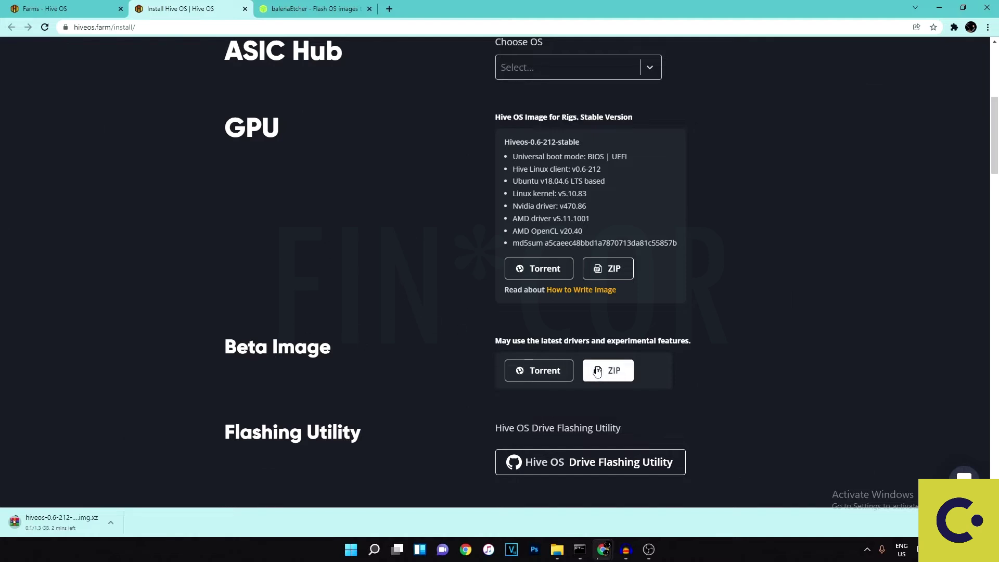
{"action": "scroll", "coordinate": [606, 372], "scroll_direction": "down", "scroll_amount": 2}
{"action": "left_click", "coordinate": [607, 267]}
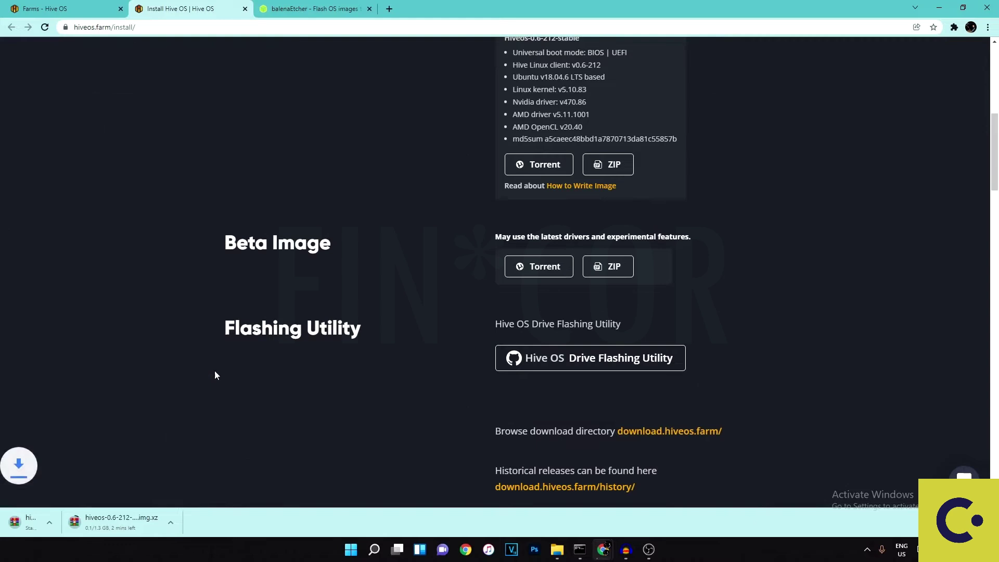
{"action": "scroll", "coordinate": [525, 312], "scroll_direction": "up", "scroll_amount": 4}
{"action": "scroll", "coordinate": [534, 322], "scroll_direction": "down", "scroll_amount": 2}
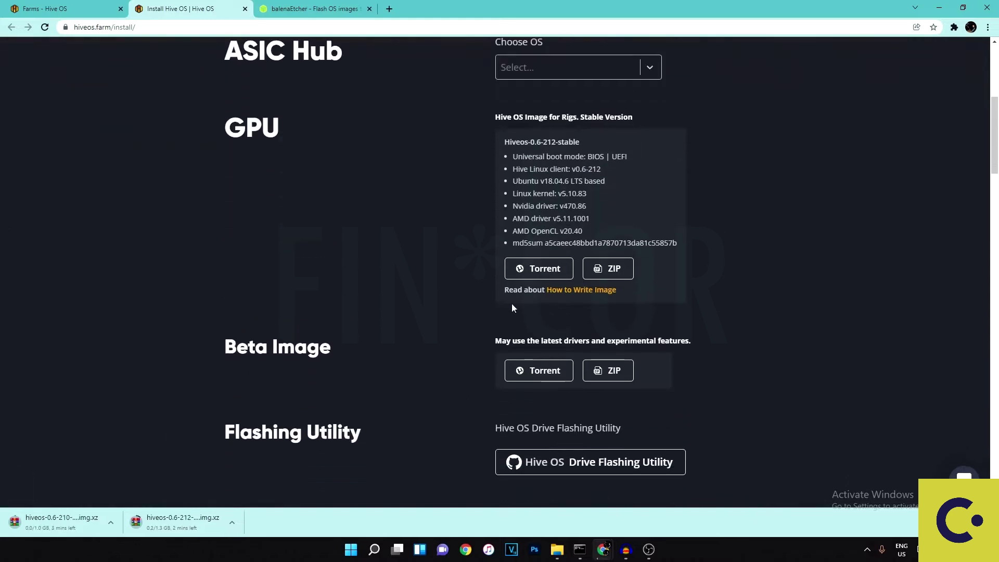
{"action": "scroll", "coordinate": [513, 307], "scroll_direction": "down", "scroll_amount": 2}
{"action": "left_click", "coordinate": [111, 521]}
{"action": "left_click", "coordinate": [125, 502]}
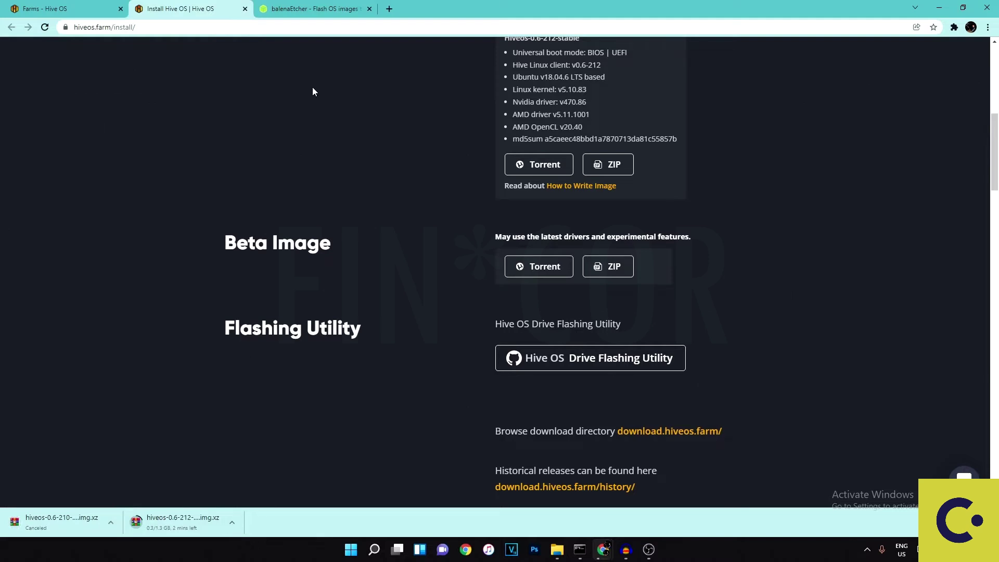
Step: Download balenaEtcher for Windows (x86|x64) from the balena.io/etcher page
{"action": "left_click", "coordinate": [312, 7]}
{"action": "left_click", "coordinate": [99, 27]}
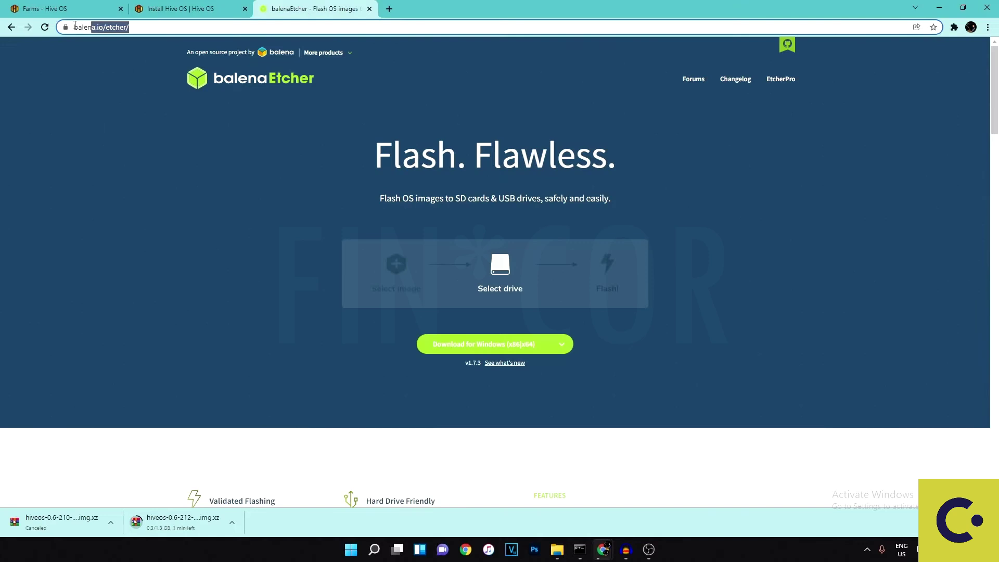
{"action": "left_click", "coordinate": [102, 68]}
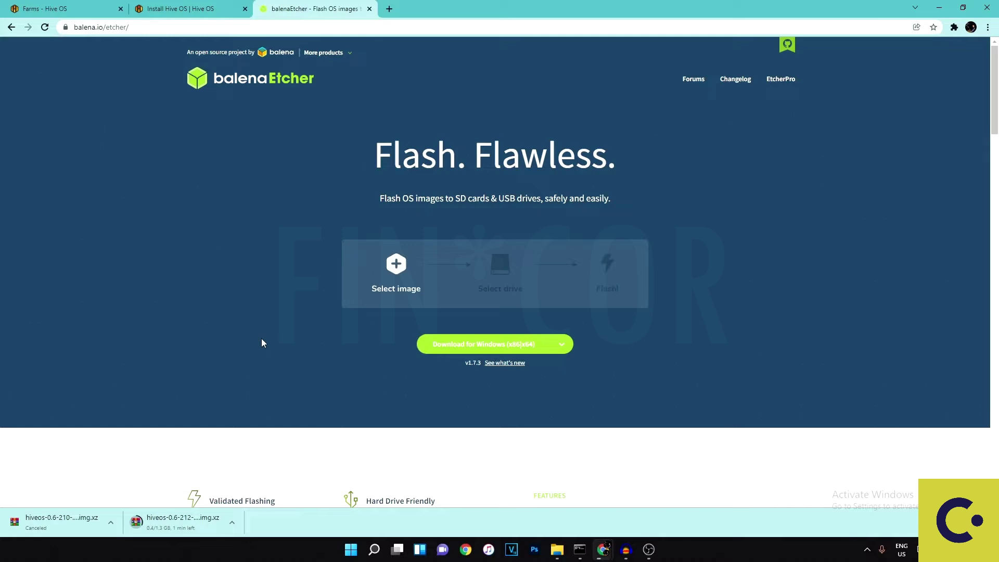
{"action": "left_click", "coordinate": [528, 348]}
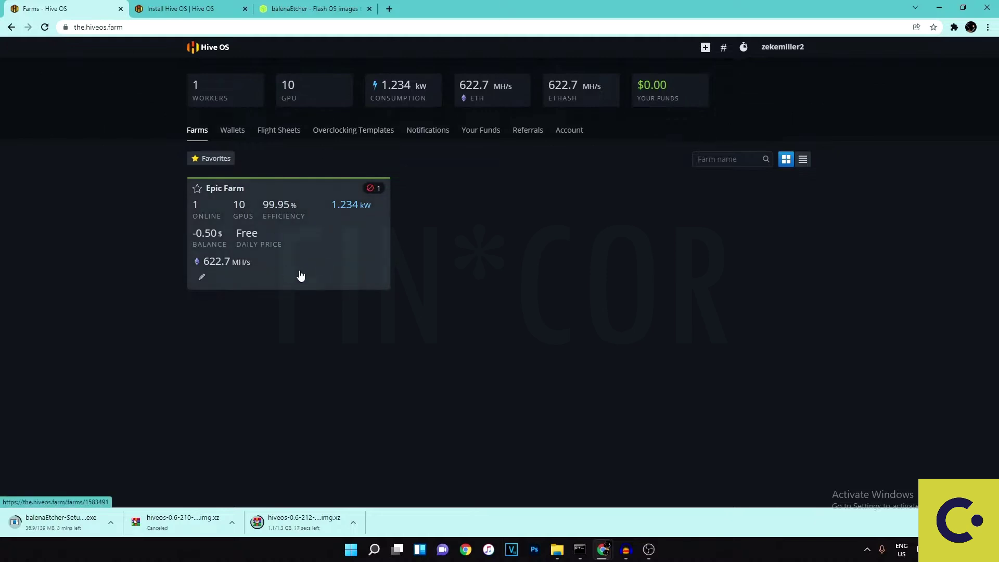
{"action": "left_click", "coordinate": [705, 49]}
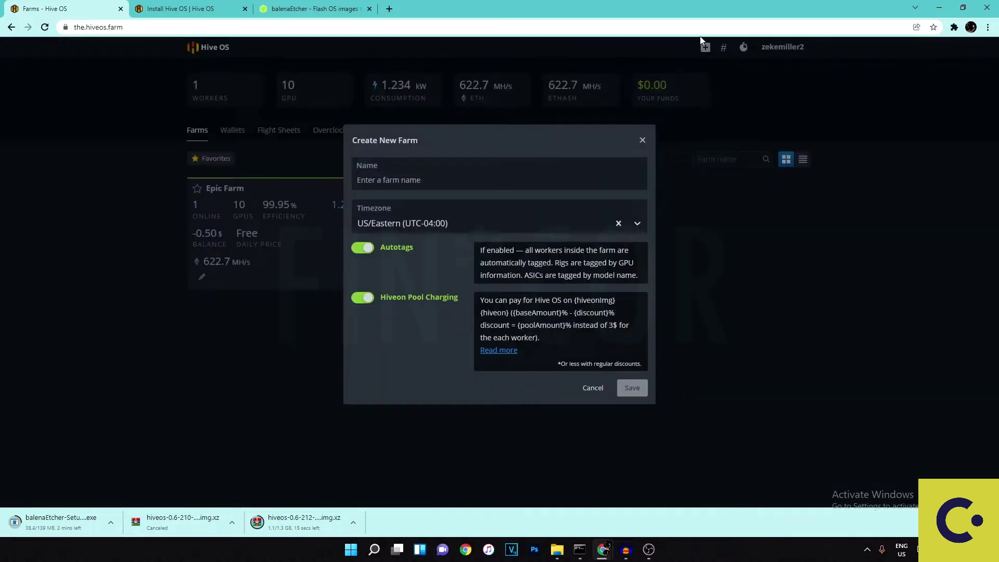
{"action": "left_click", "coordinate": [532, 189]}
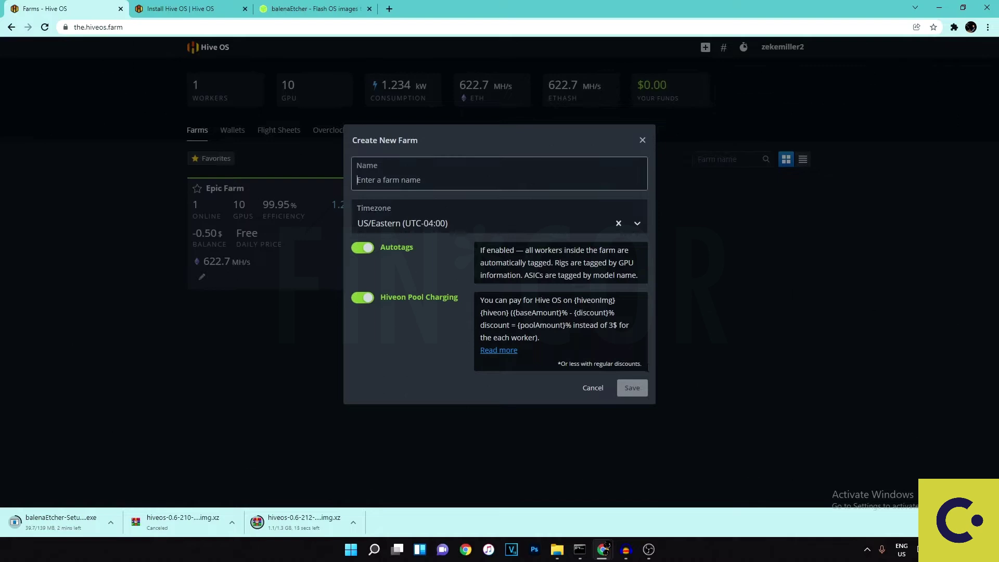
{"action": "left_click", "coordinate": [593, 388]}
Step: Open Epic Farm and add a GPU rig worker using the option to connect an existing Hive OS drive
{"action": "left_click", "coordinate": [381, 239]}
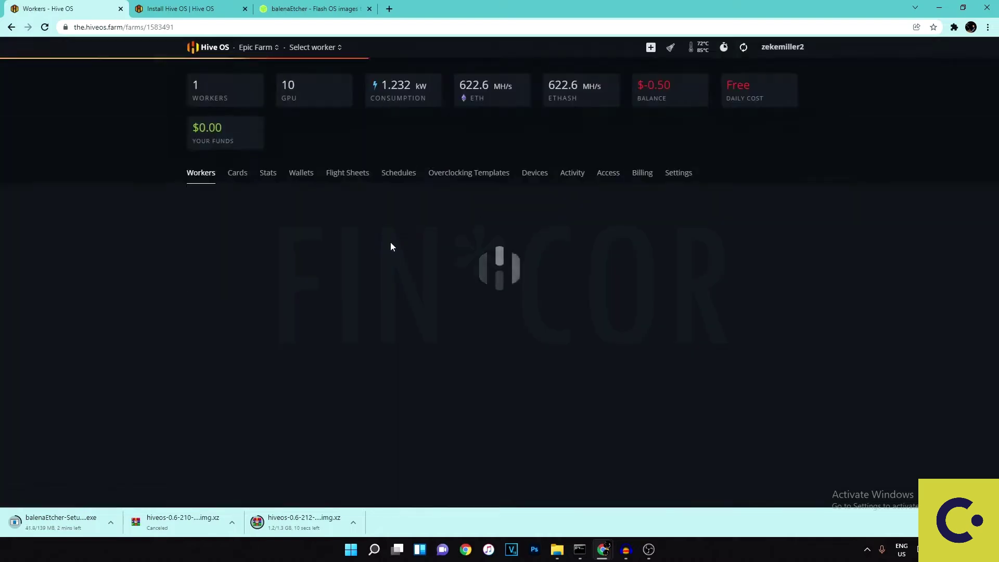
{"action": "left_click", "coordinate": [653, 50]}
{"action": "left_click", "coordinate": [671, 71]}
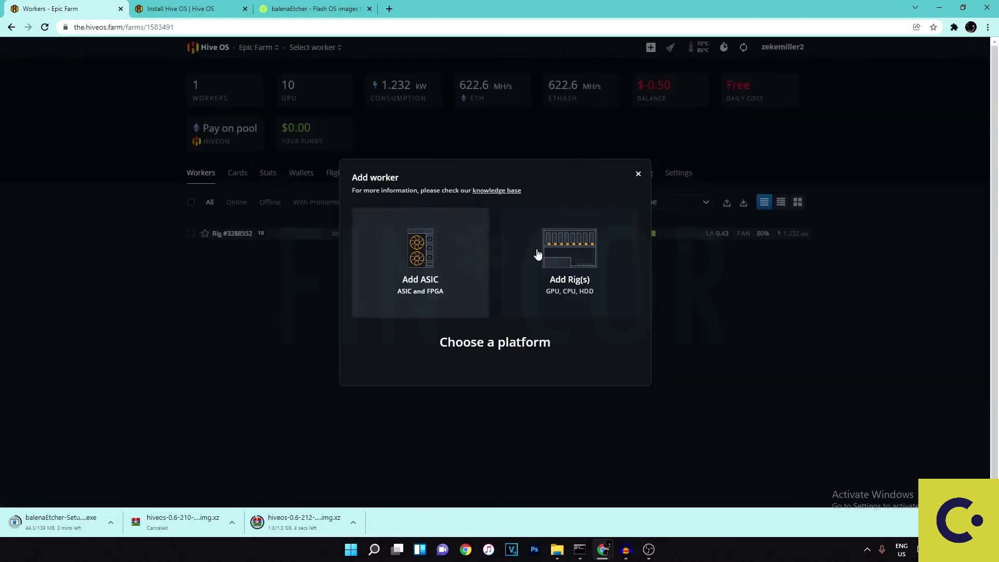
{"action": "left_click", "coordinate": [601, 296]}
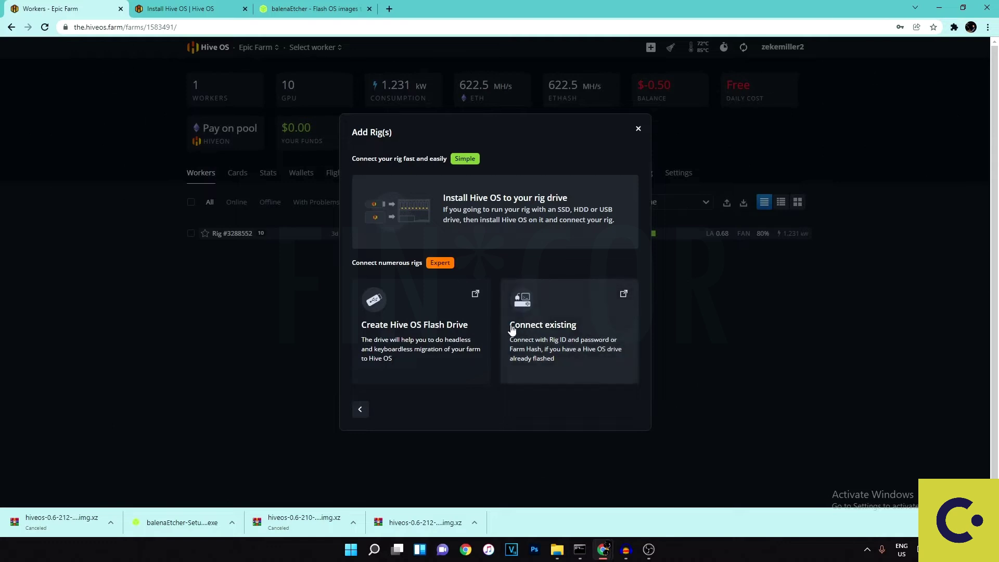
{"action": "left_click", "coordinate": [565, 356]}
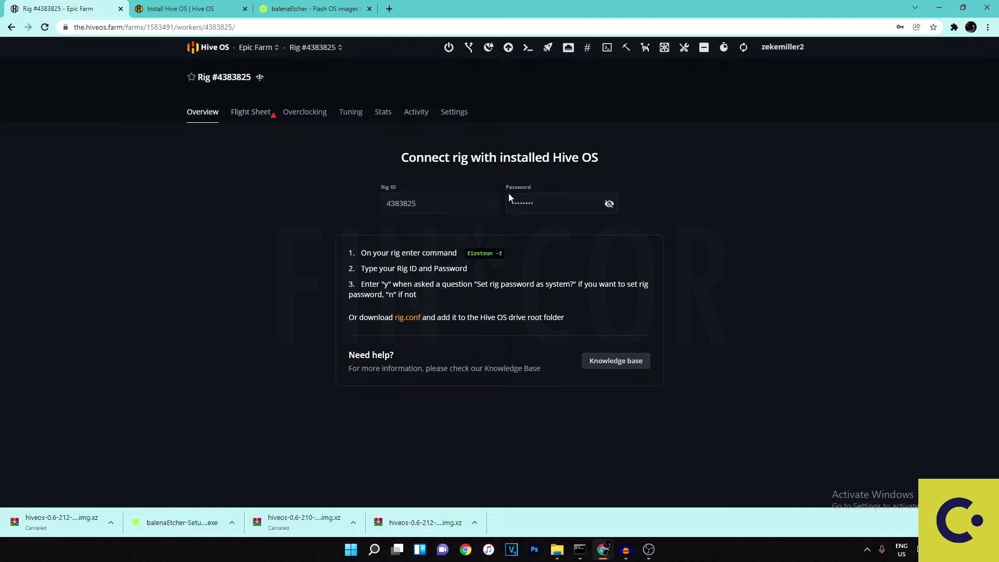
Step: Reveal the new rig's password and download its rig.conf file
{"action": "left_click", "coordinate": [609, 203]}
{"action": "left_click_drag", "start_coordinate": [393, 317], "coordinate": [430, 317]}
{"action": "left_click", "coordinate": [416, 318]}
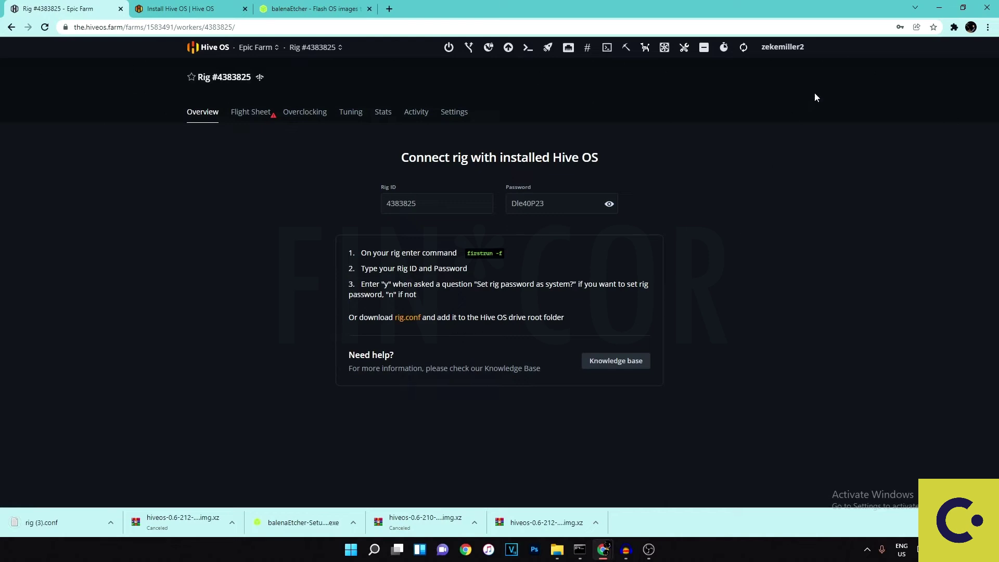
Step: Switch to the desktop and extract the hiveos-0.6-212-stable@211201 (1).img archive with WinRAR into its own folder there
{"action": "left_click", "coordinate": [939, 7]}
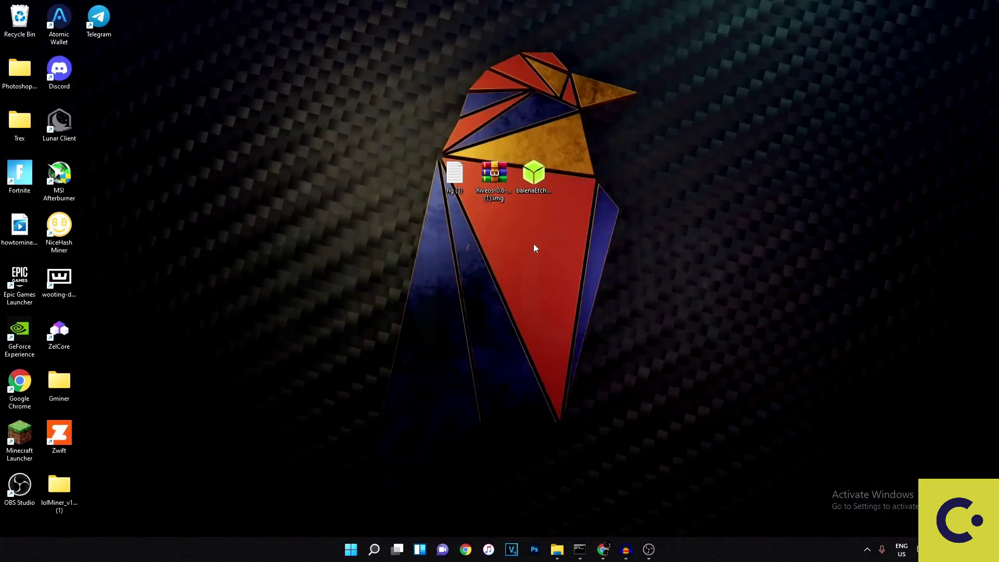
{"action": "left_click", "coordinate": [494, 177]}
{"action": "left_click", "coordinate": [550, 191]}
{"action": "left_click", "coordinate": [558, 200]}
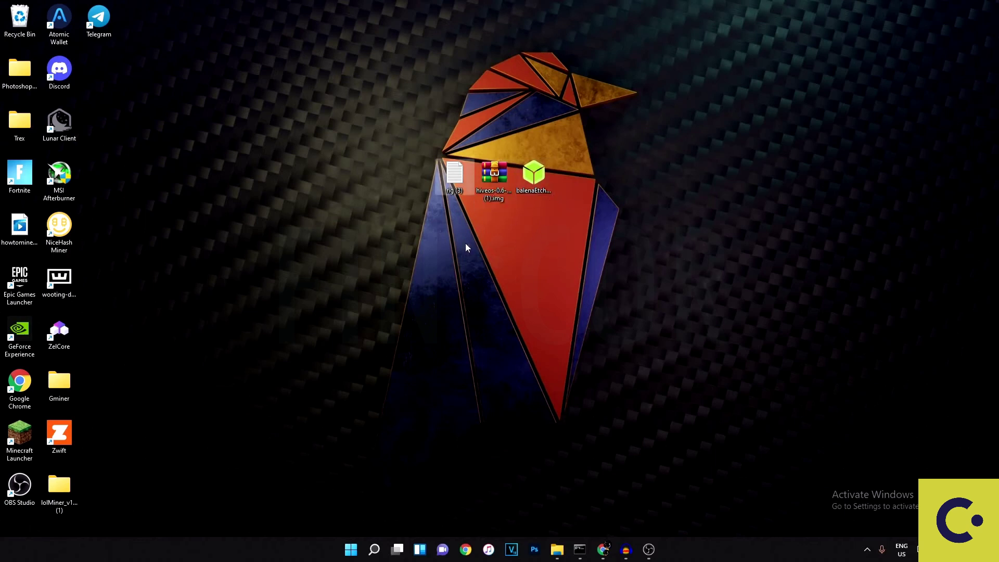
{"action": "double_click", "coordinate": [490, 195]}
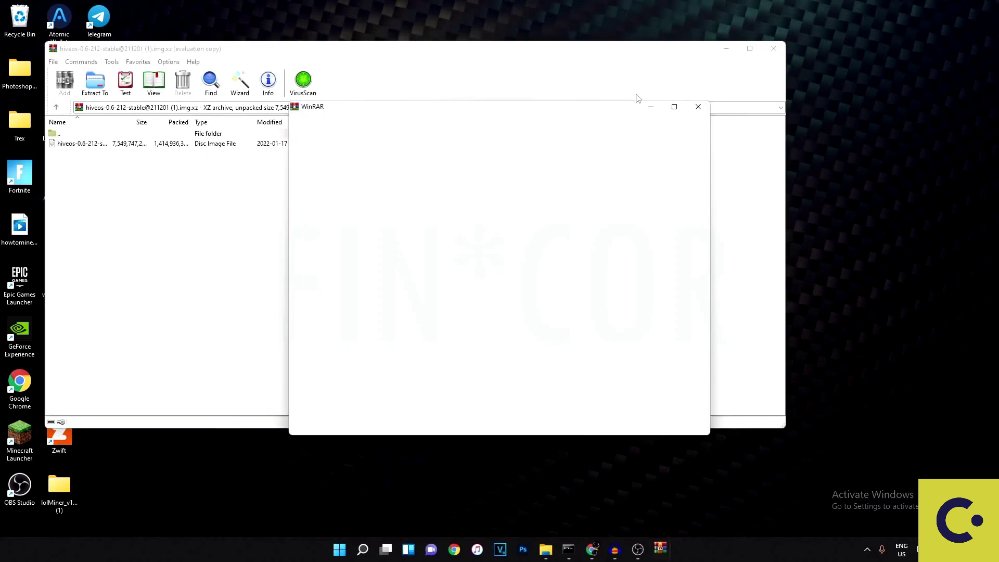
{"action": "left_click", "coordinate": [94, 83]}
{"action": "left_click", "coordinate": [446, 348]}
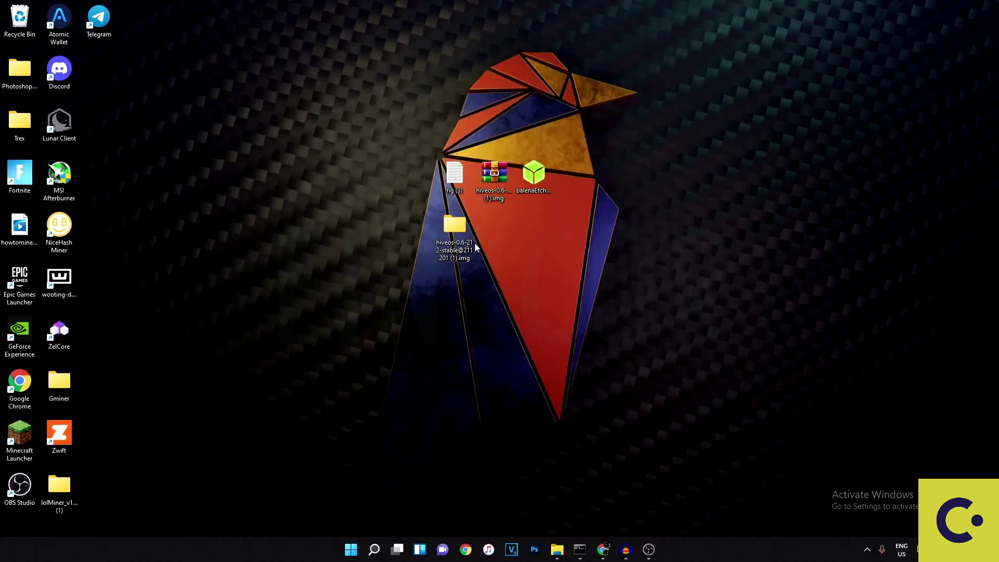
Step: Check the disc image file inside the extracted Hive OS folder on the desktop, and close the folder
{"action": "double_click", "coordinate": [468, 245]}
{"action": "left_click", "coordinate": [710, 116]}
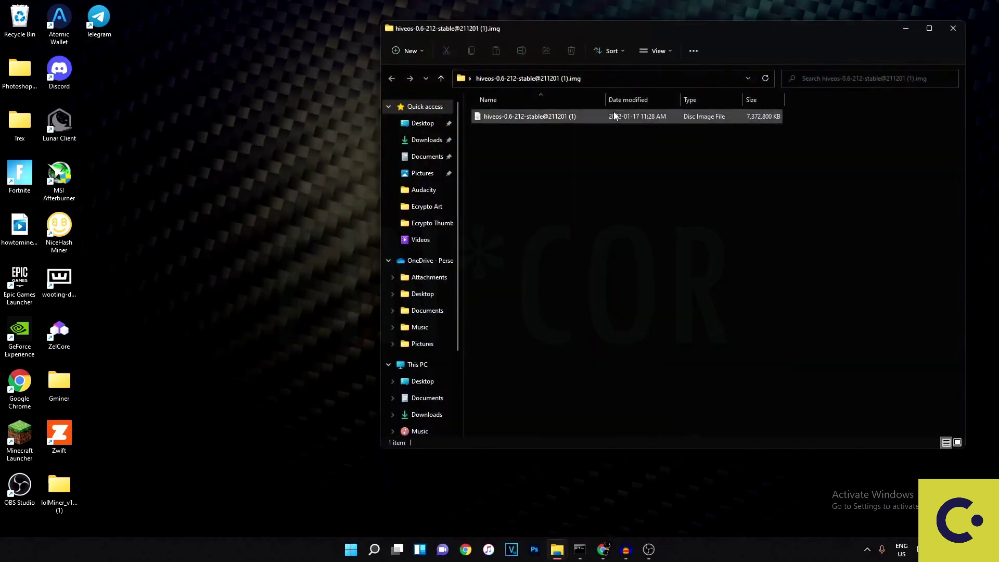
{"action": "left_click", "coordinate": [952, 29]}
Step: Launch balenaEtcher and load the extracted hiveos-0.6-212-stable@211201 (1) disc image from the desktop as the file to flash
{"action": "double_click", "coordinate": [534, 177]}
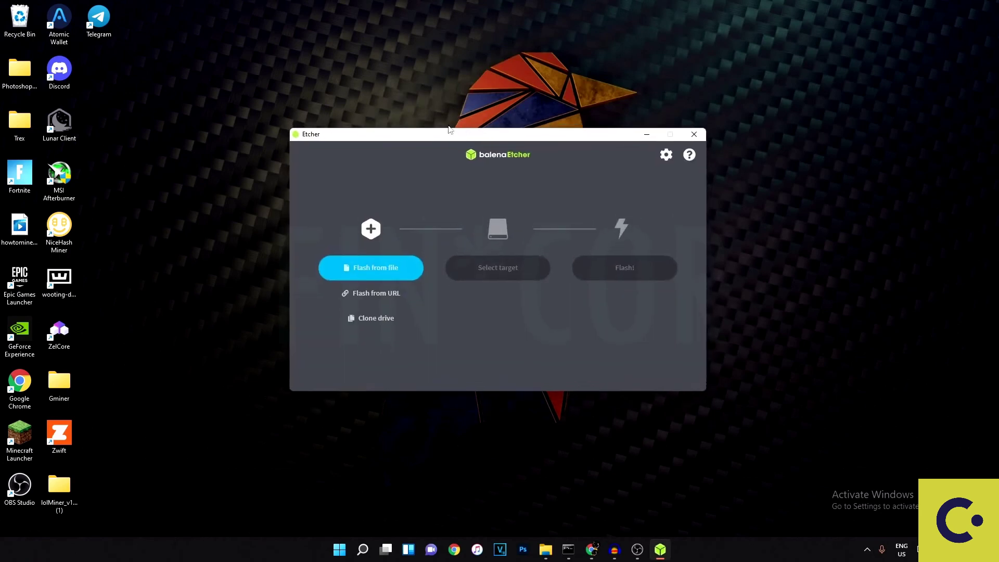
{"action": "left_click", "coordinate": [390, 272]}
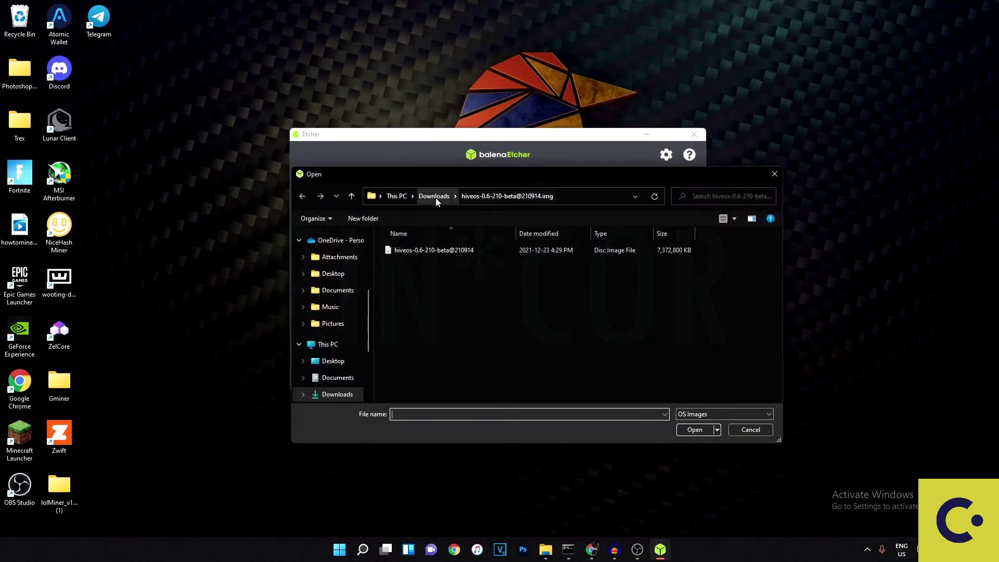
{"action": "left_click", "coordinate": [343, 273]}
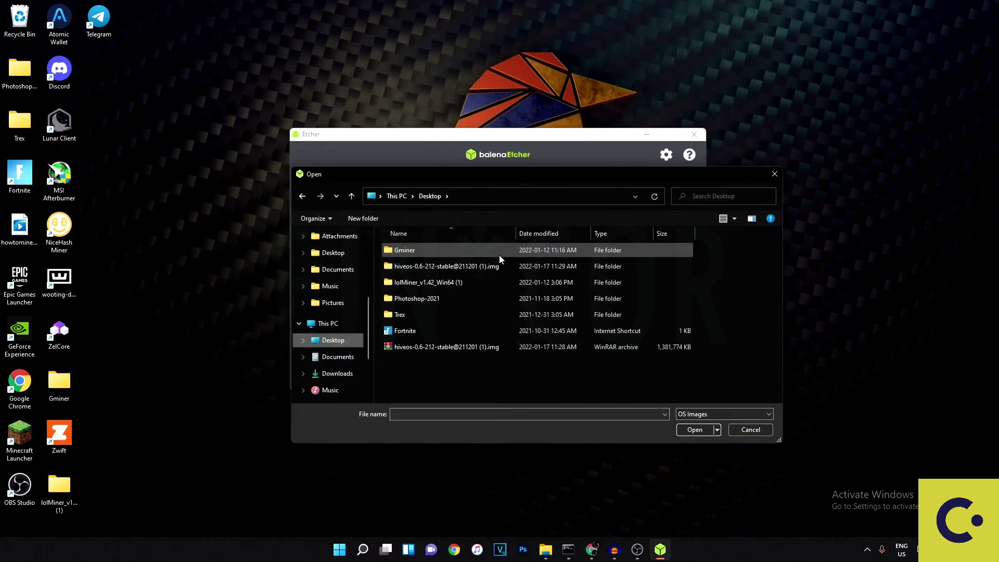
{"action": "double_click", "coordinate": [462, 267]}
{"action": "left_click", "coordinate": [451, 252]}
{"action": "left_click", "coordinate": [682, 430]}
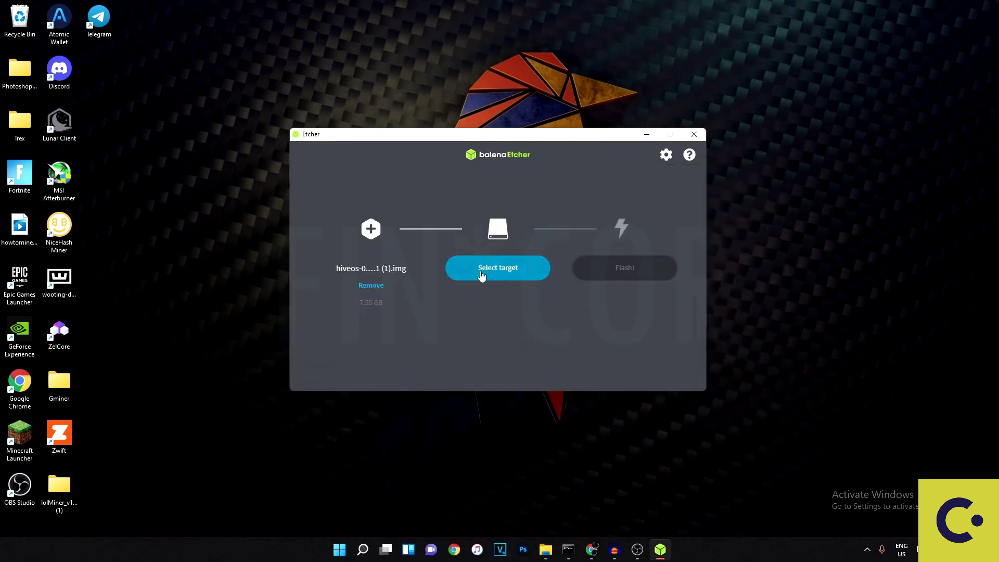
Step: Show the hidden drives and choose the 256 GB KINGSTON SV200S3256G drive as the flash target
{"action": "left_click", "coordinate": [481, 275]}
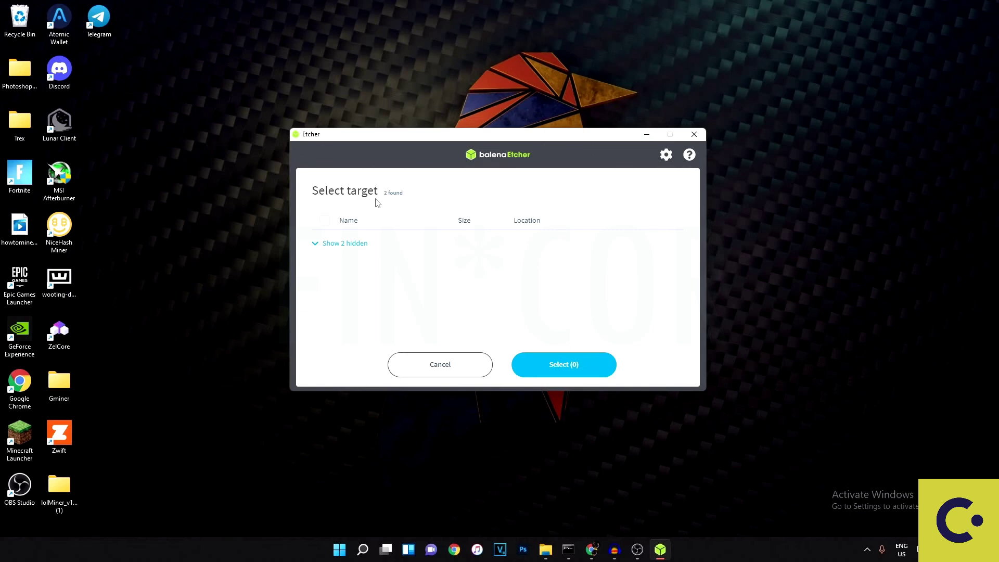
{"action": "left_click", "coordinate": [353, 243]}
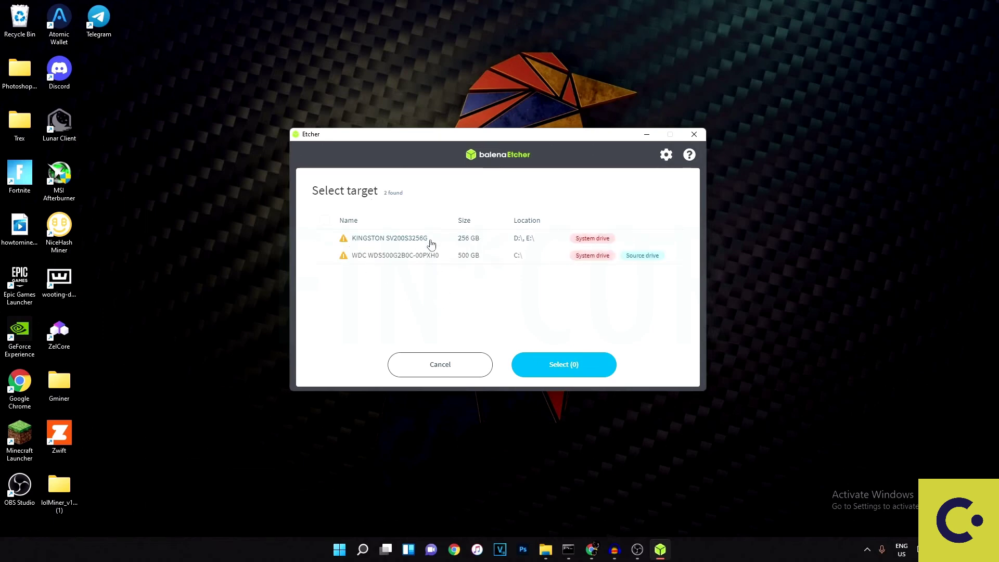
{"action": "left_click", "coordinate": [434, 243]}
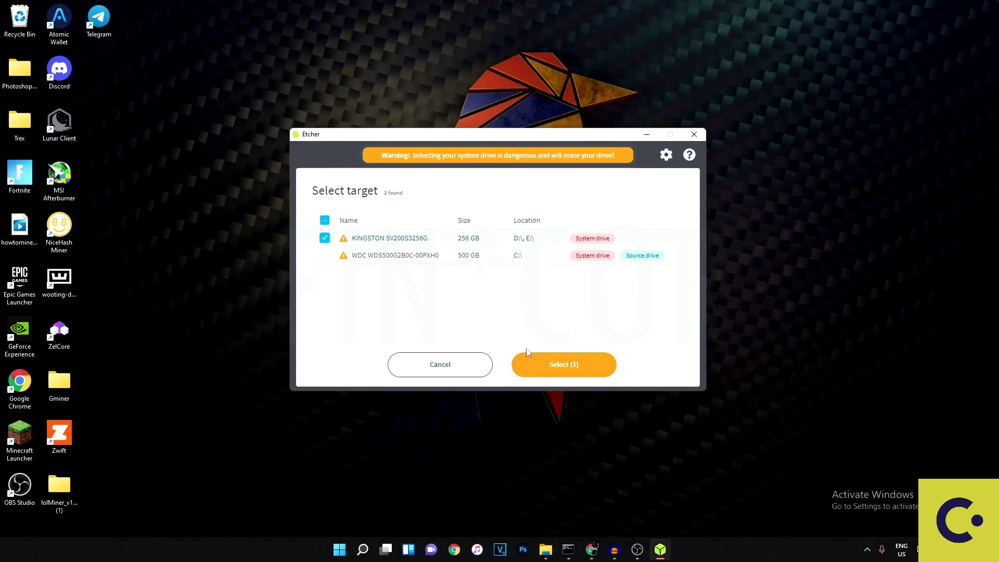
{"action": "left_click", "coordinate": [555, 367]}
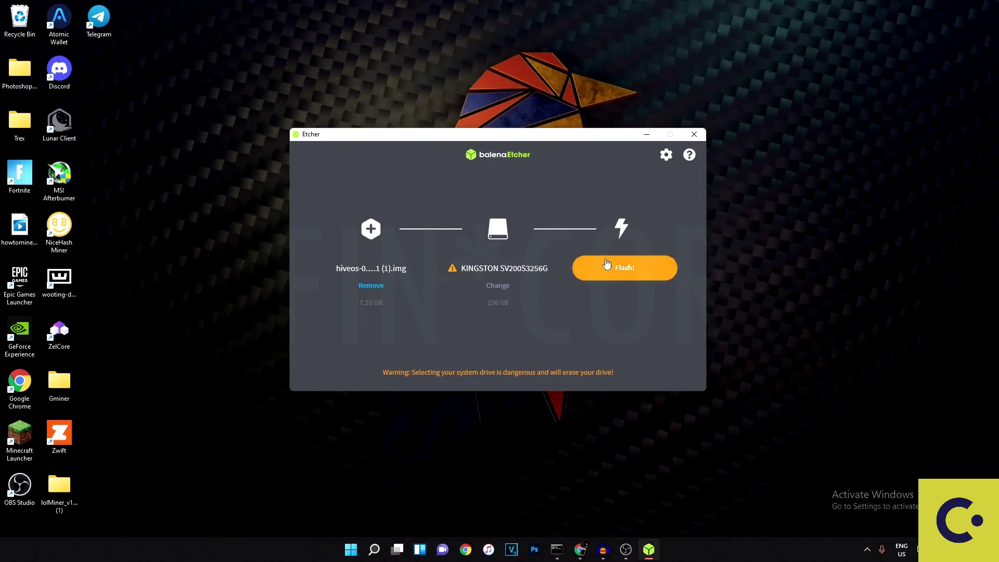
Step: Keep the KINGSTON SV200S3256G drive as the target, start flashing the Hive OS image, and confirm erasing the drive
{"action": "left_click", "coordinate": [634, 273]}
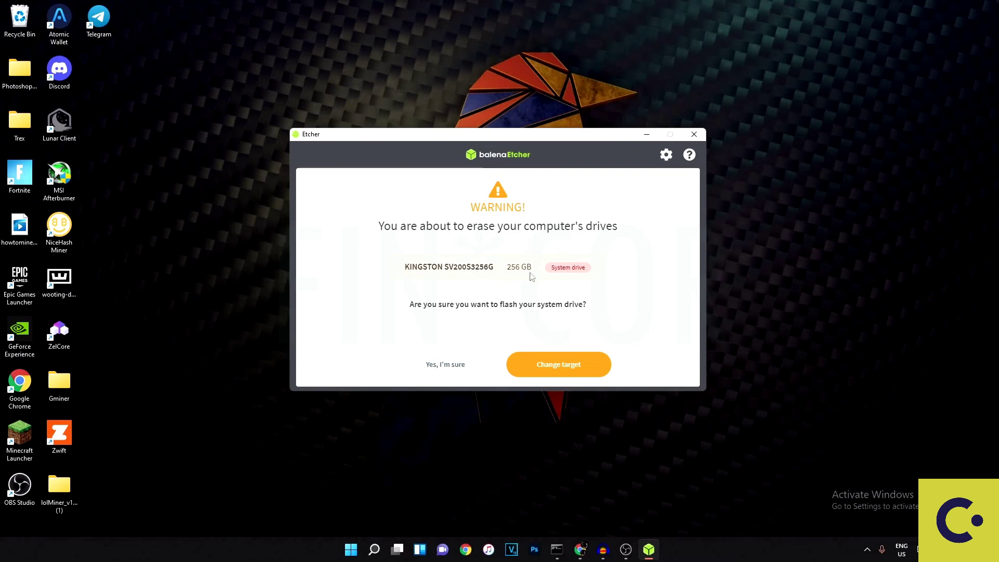
{"action": "left_click", "coordinate": [546, 365]}
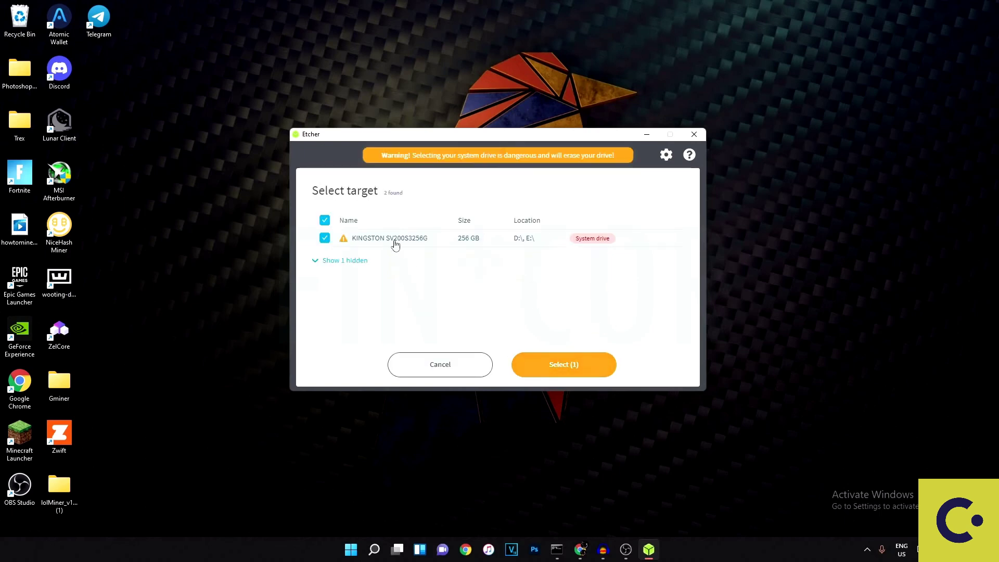
{"action": "left_click", "coordinate": [554, 367]}
{"action": "left_click", "coordinate": [622, 275]}
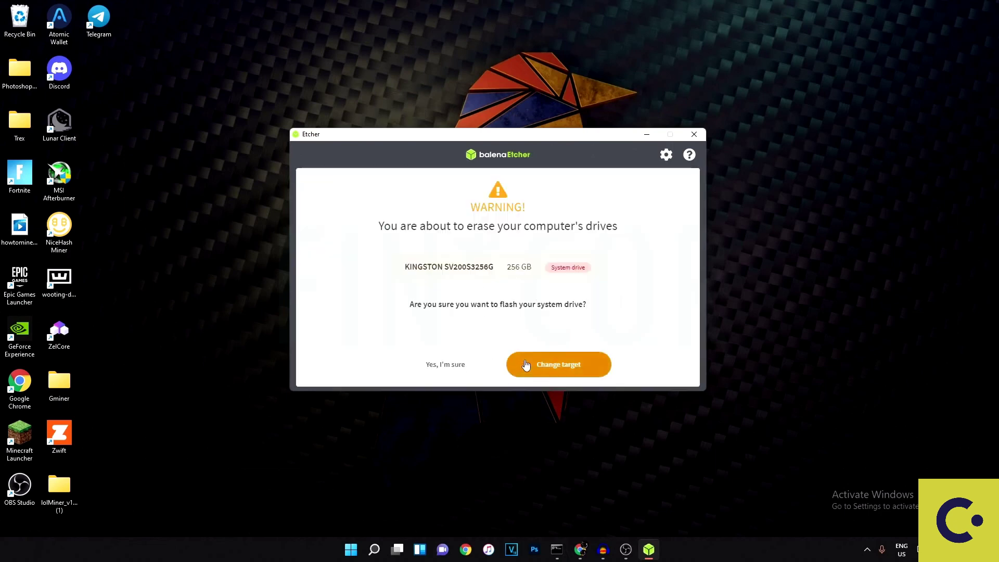
{"action": "left_click", "coordinate": [448, 365]}
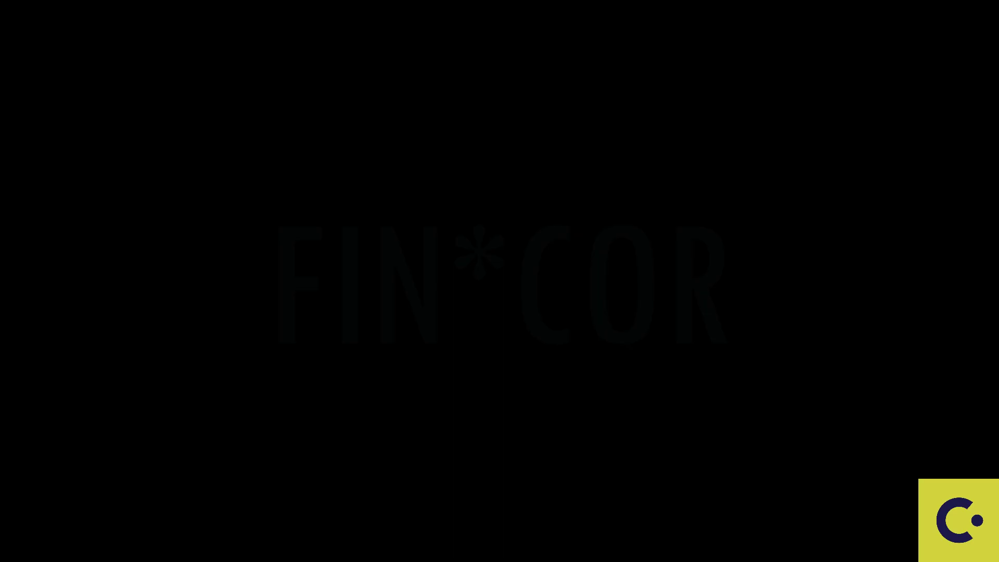
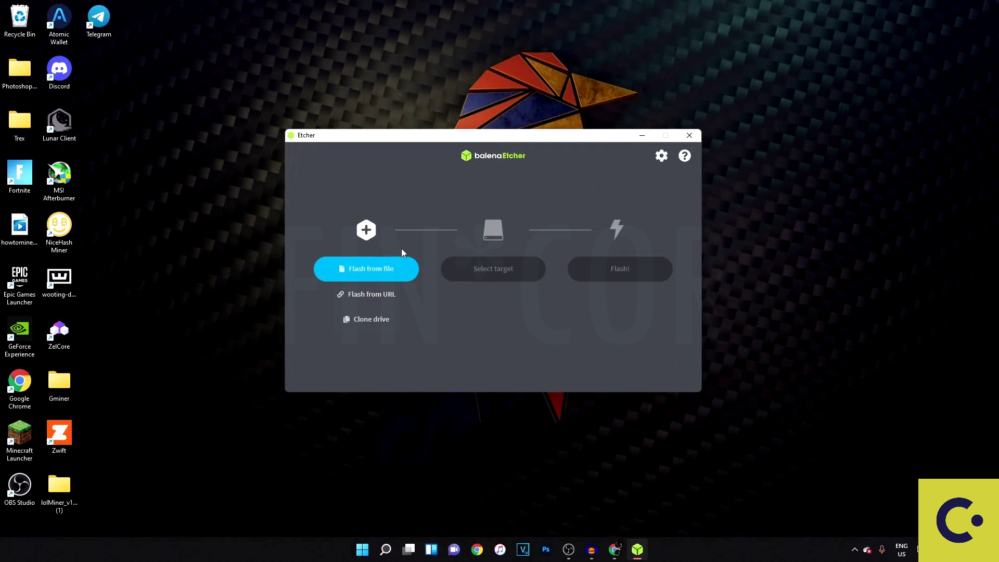
Step: Open This PC in File Explorer and inspect the HIVE (Z:) drive
{"action": "left_click", "coordinate": [386, 549]}
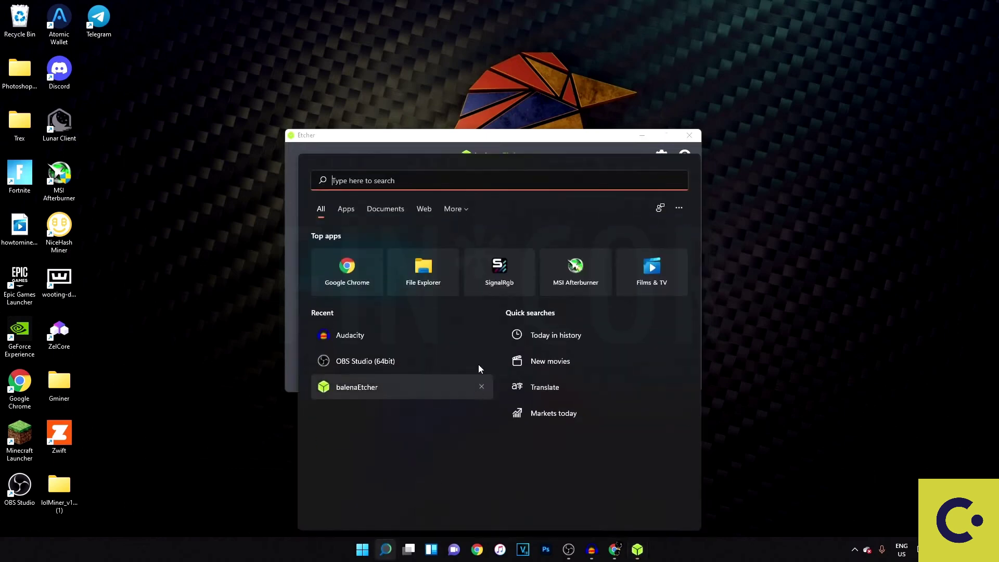
{"action": "left_click", "coordinate": [424, 268]}
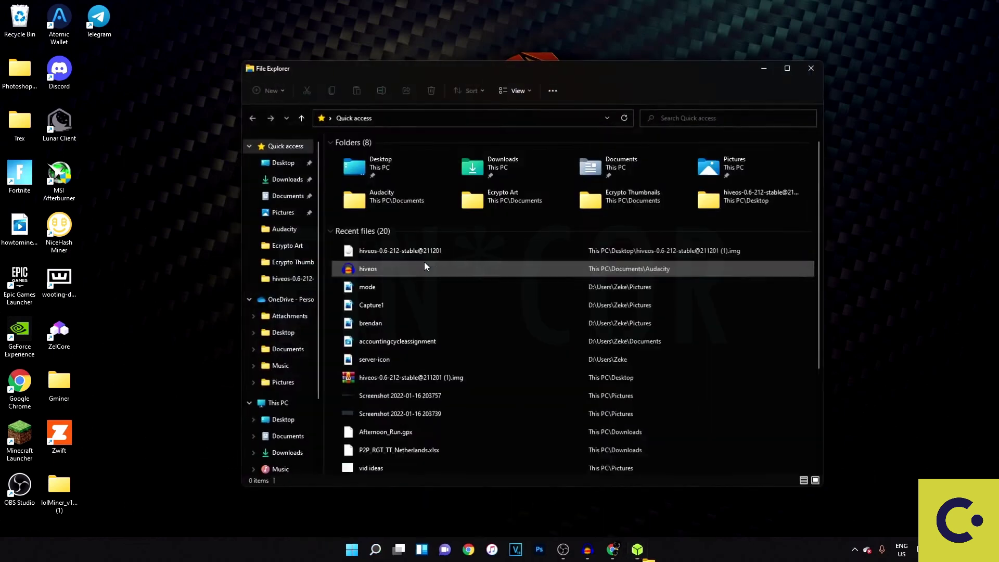
{"action": "left_click", "coordinate": [277, 403]}
{"action": "left_click", "coordinate": [526, 244]}
{"action": "right_click", "coordinate": [527, 242]}
{"action": "left_click", "coordinate": [517, 332]}
Step: Open Disk Management and view the drive letter options for the HIVE volume on Disk 0, leaving Z assigned
{"action": "left_click", "coordinate": [376, 546]}
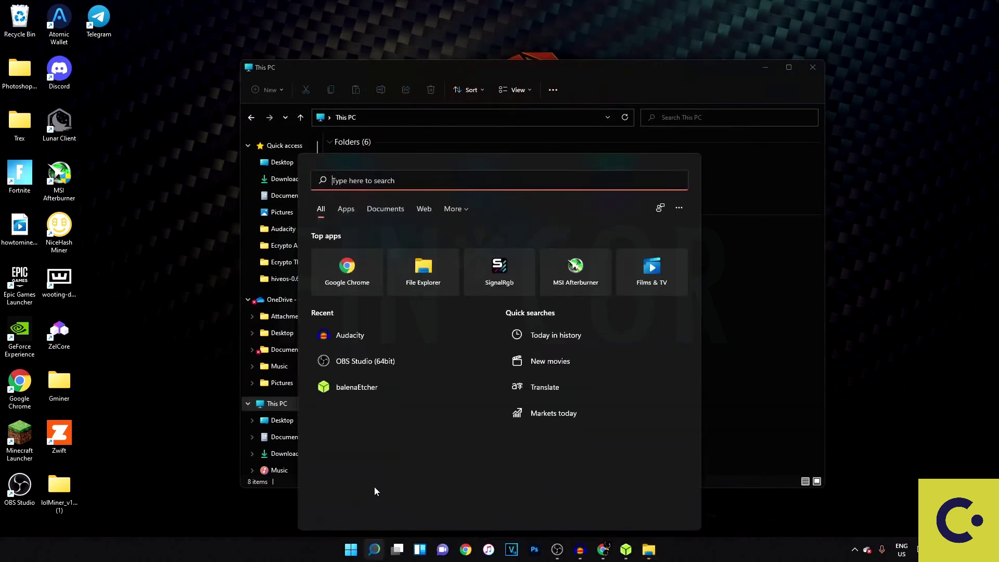
{"action": "type", "text": "partit"}
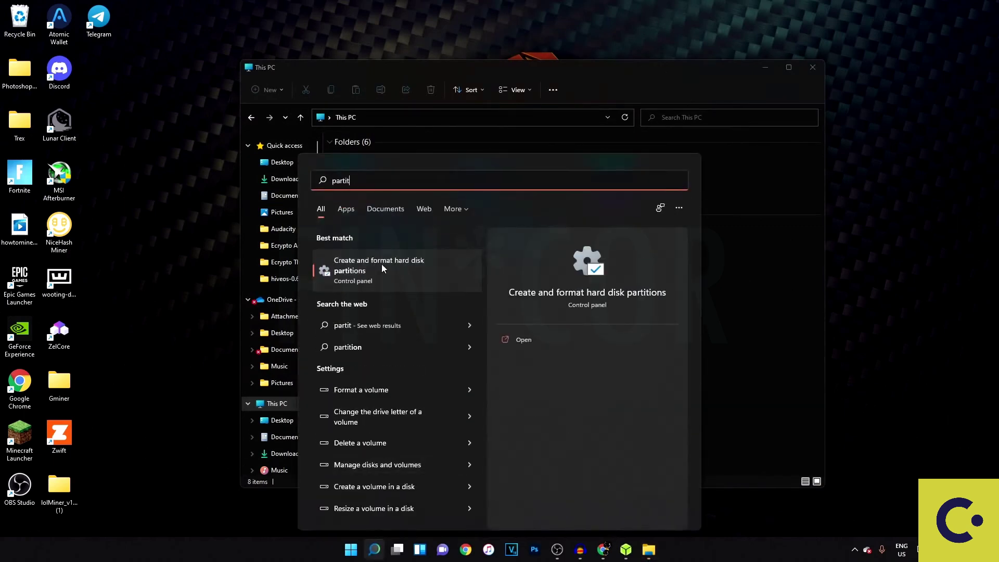
{"action": "left_click", "coordinate": [379, 263]}
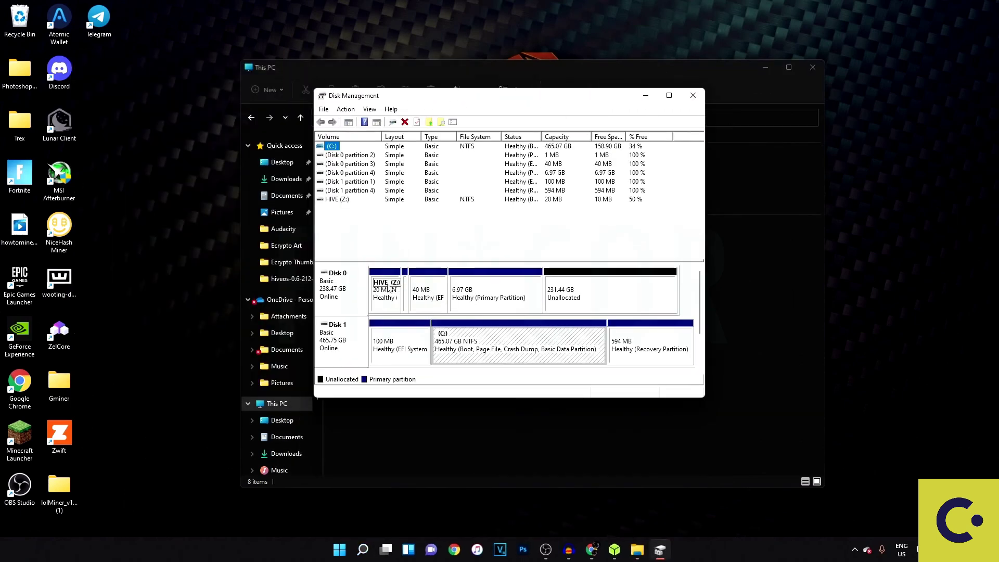
{"action": "right_click", "coordinate": [391, 295]}
{"action": "left_click", "coordinate": [422, 343]}
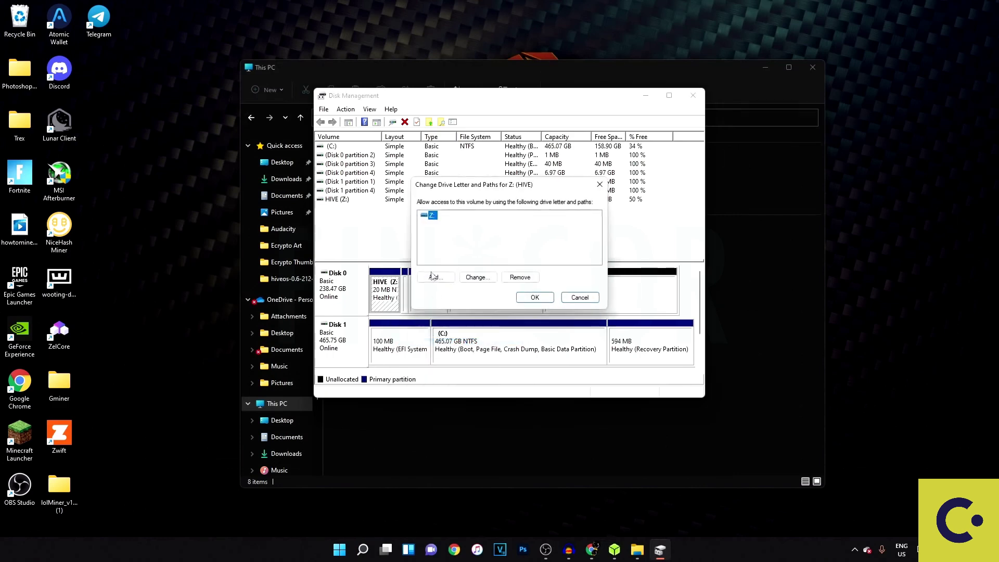
{"action": "left_click", "coordinate": [477, 277]}
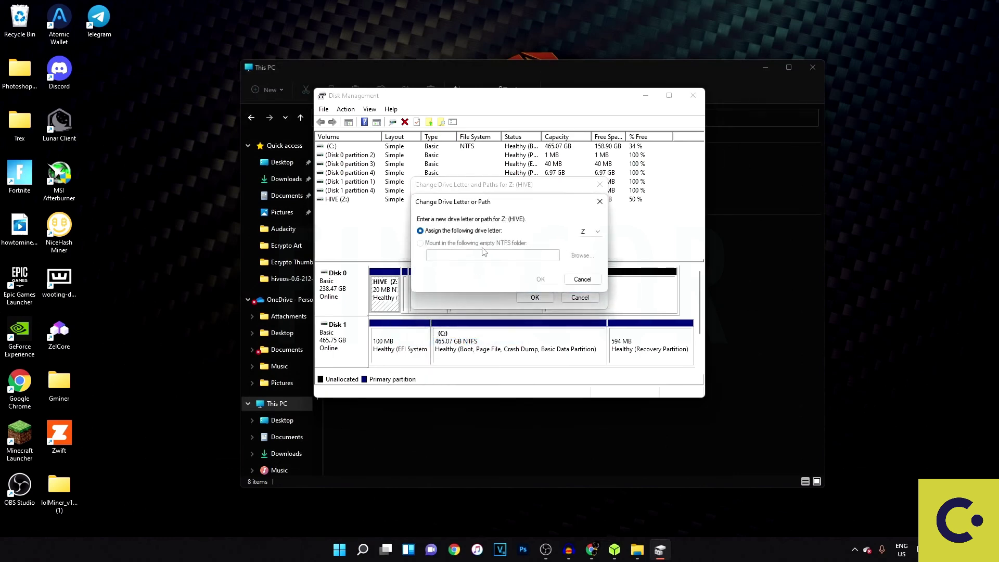
{"action": "left_click", "coordinate": [588, 232]}
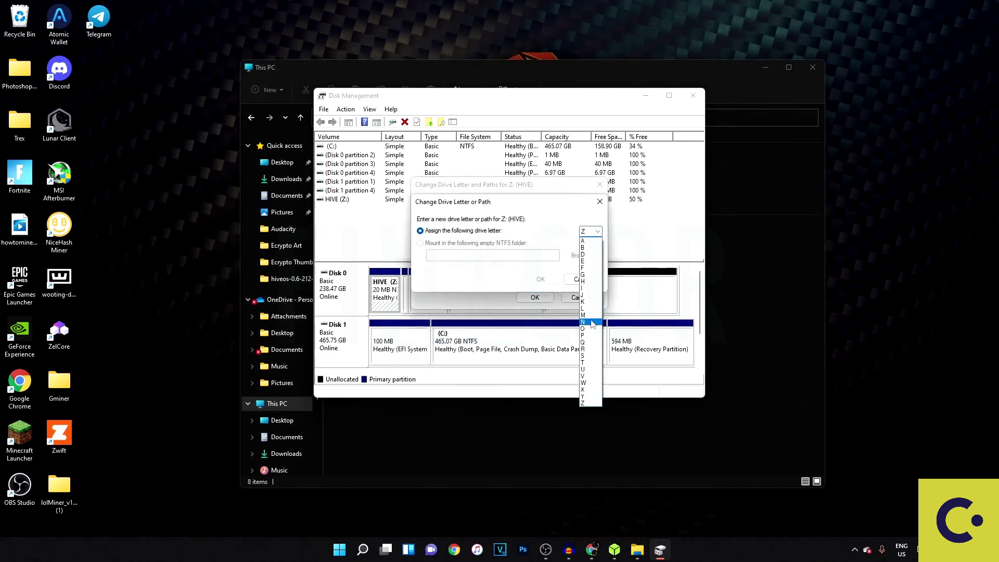
{"action": "left_click", "coordinate": [591, 404]}
{"action": "left_click", "coordinate": [582, 280]}
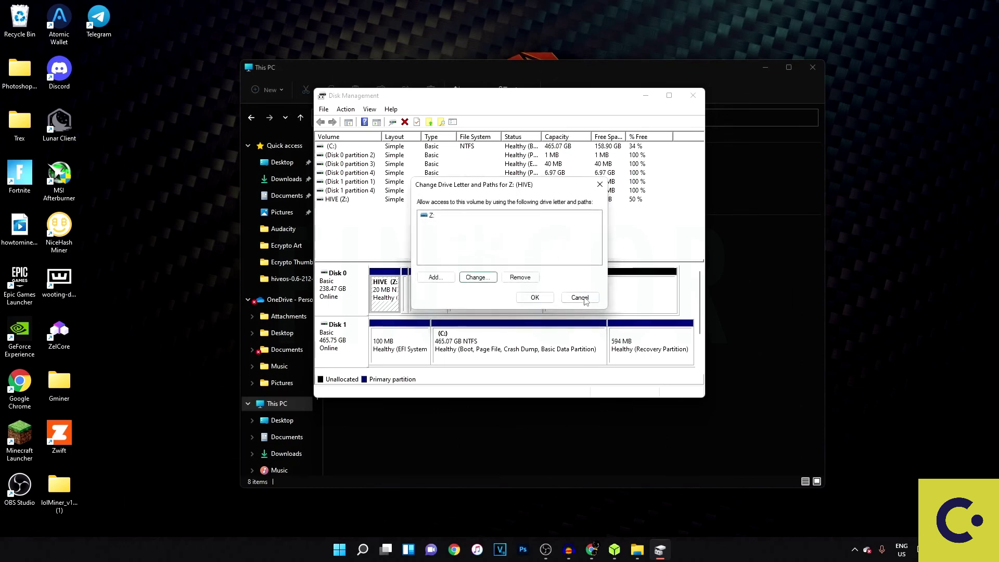
{"action": "left_click", "coordinate": [546, 299]}
{"action": "left_click", "coordinate": [693, 95]}
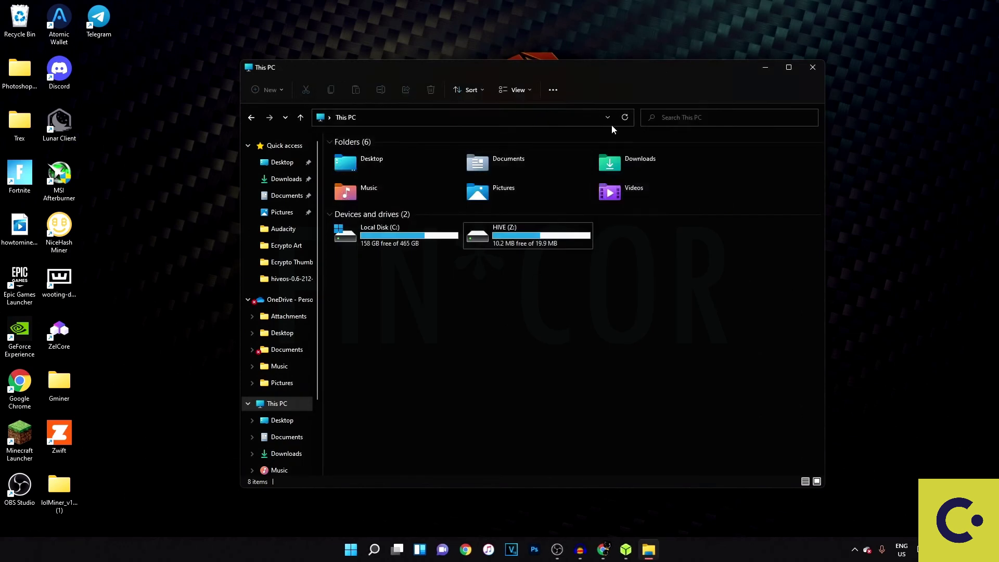
Step: Open the HIVE (Z:) drive and copy the rig (3) configuration file from the desktop into it
{"action": "left_click", "coordinate": [521, 237]}
{"action": "left_click", "coordinate": [518, 324]}
{"action": "double_click", "coordinate": [576, 240]}
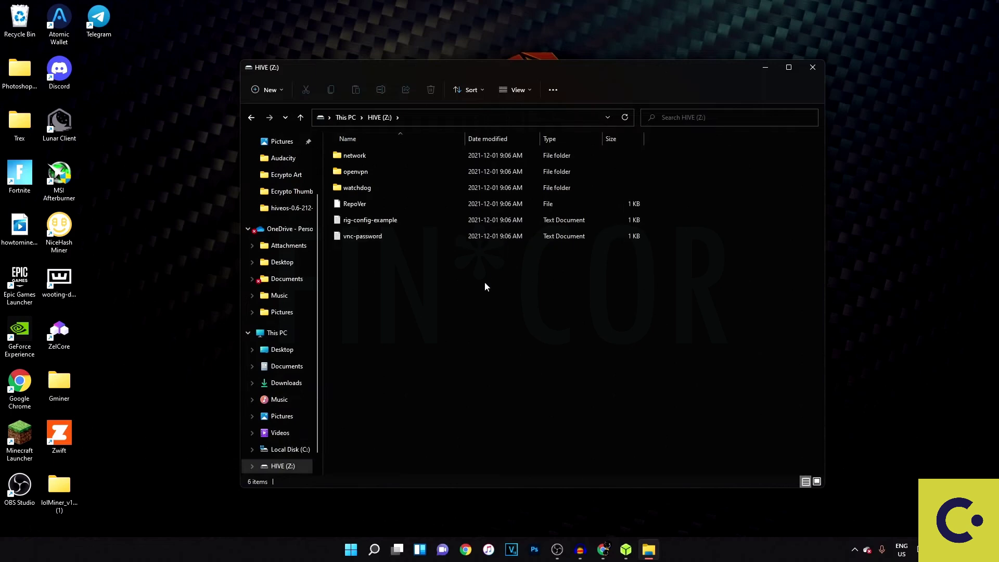
{"action": "mouse_move", "coordinate": [503, 67]}
{"action": "left_mouse_down"}
{"action": "mouse_move", "coordinate": [504, 136]}
{"action": "mouse_move", "coordinate": [526, 61]}
{"action": "mouse_move", "coordinate": [518, 61]}
{"action": "left_mouse_up"}
{"action": "left_click_drag", "start_coordinate": [720, 70], "coordinate": [767, 250]}
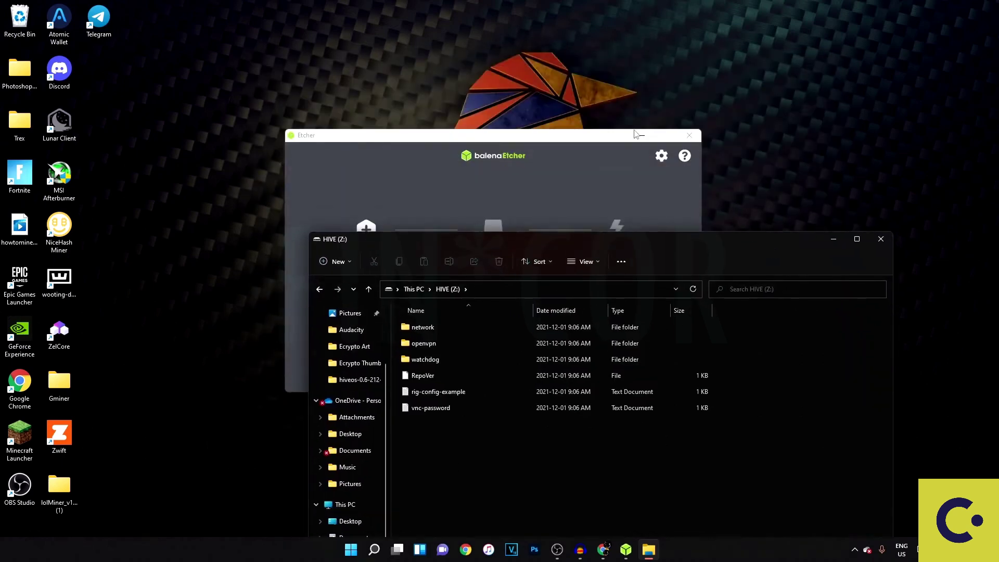
{"action": "left_click_drag", "start_coordinate": [629, 225], "coordinate": [739, 265]}
{"action": "left_click_drag", "start_coordinate": [455, 177], "coordinate": [335, 125]}
{"action": "left_click_drag", "start_coordinate": [518, 257], "coordinate": [480, 46]}
{"action": "left_click_drag", "start_coordinate": [335, 125], "coordinate": [541, 229]}
{"action": "left_click_drag", "start_coordinate": [547, 52], "coordinate": [390, 59]}
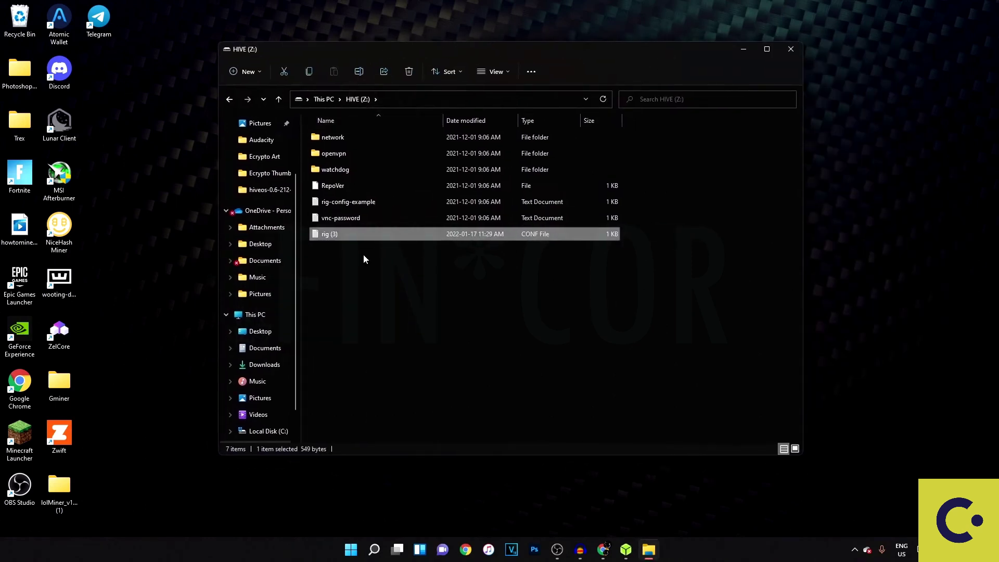
Step: Rename the rig (3) configuration file on the HIVE drive as rig
{"action": "right_click", "coordinate": [322, 234]}
{"action": "left_click", "coordinate": [367, 372]}
{"action": "left_click", "coordinate": [407, 342]}
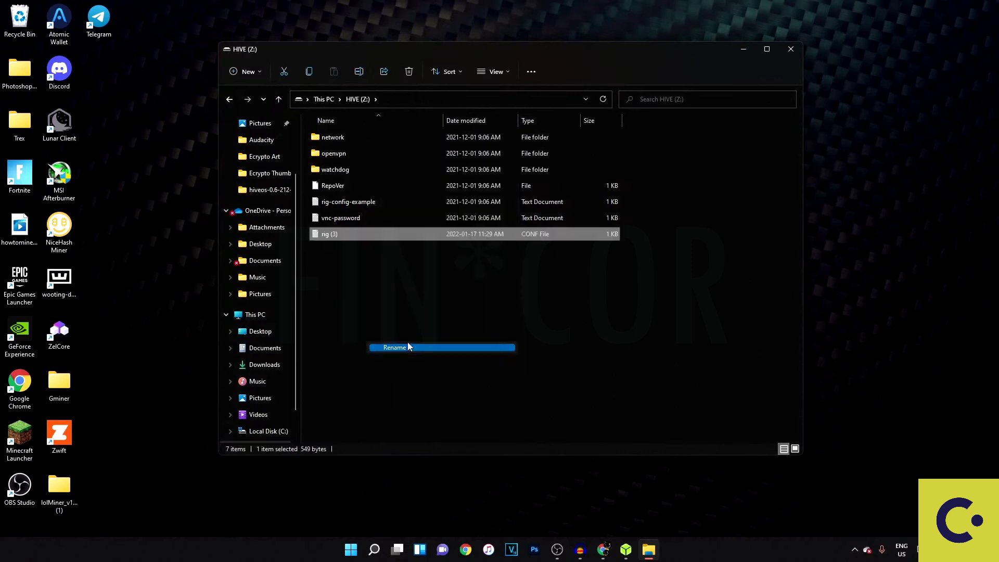
{"action": "key", "text": "BackSpace"}
{"action": "key", "text": "BackSpace"}
{"action": "key", "text": "BackSpace"}
{"action": "key", "text": "BackSpace"}
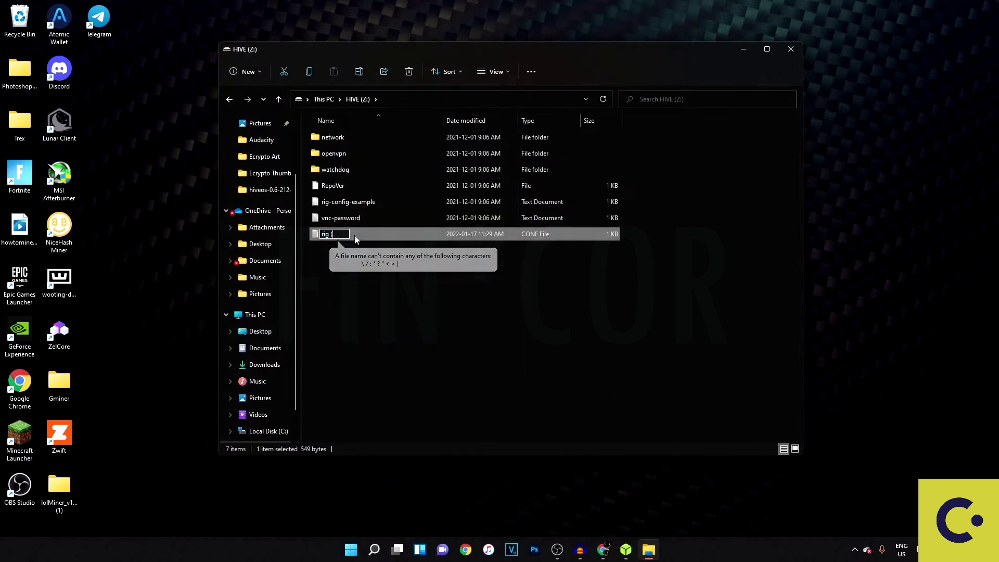
{"action": "left_click", "coordinate": [328, 287]}
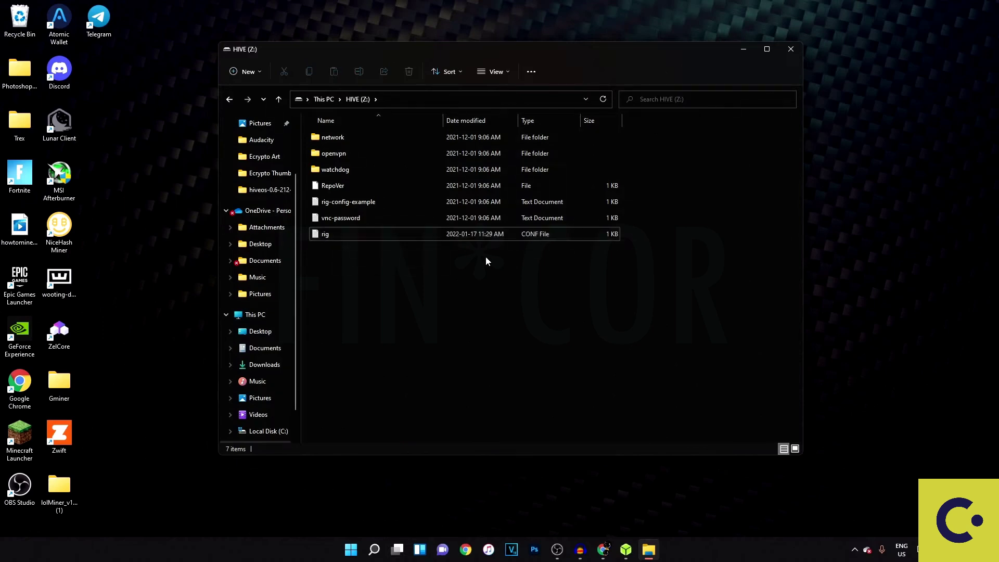
Step: Check the rig ID, rig password and worker name in the rig configuration file, and close the file and the drive window
{"action": "double_click", "coordinate": [352, 234]}
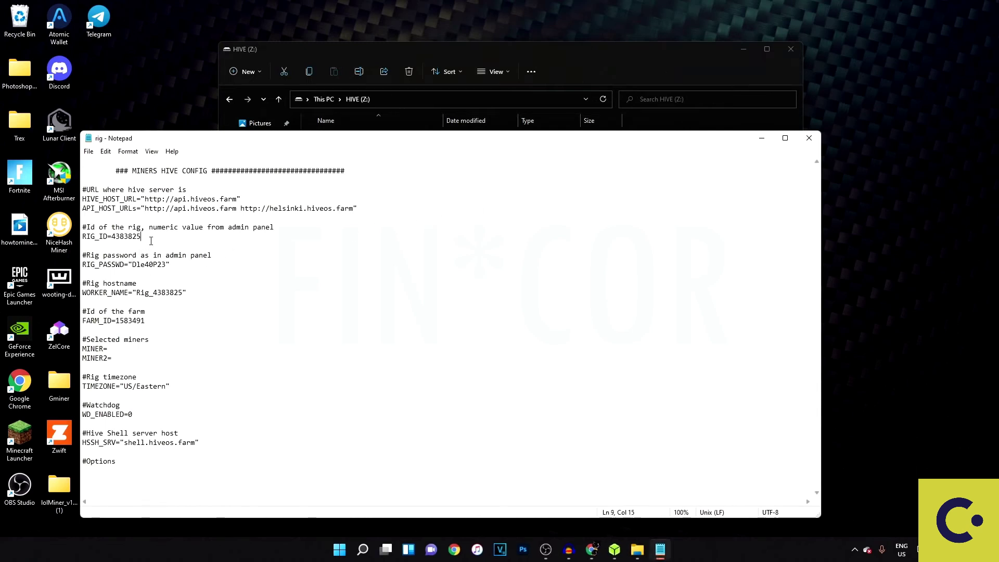
{"action": "left_click", "coordinate": [136, 255]}
{"action": "left_click", "coordinate": [204, 295]}
{"action": "left_click", "coordinate": [148, 270]}
{"action": "left_click", "coordinate": [785, 139]}
{"action": "left_click", "coordinate": [988, 6]}
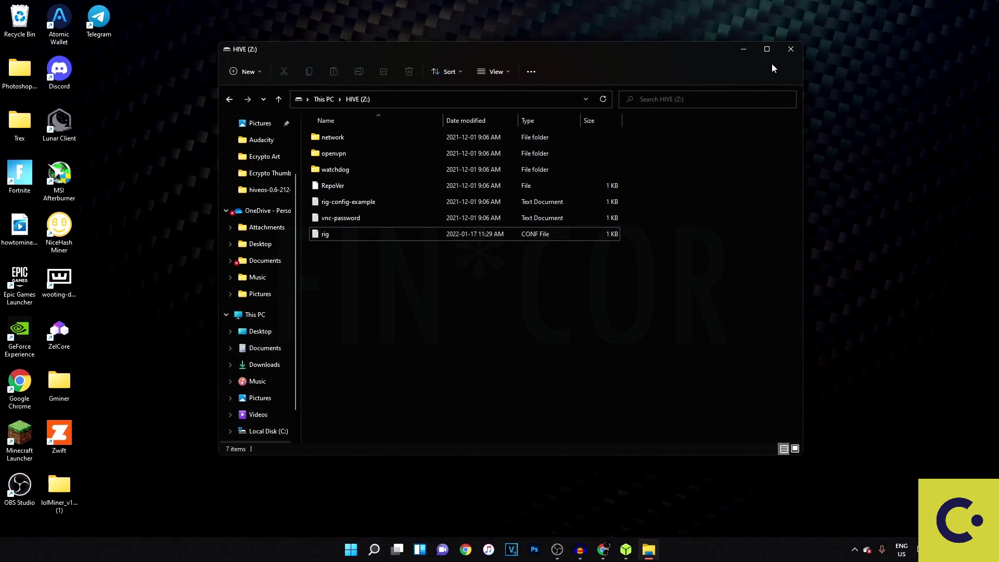
{"action": "left_click", "coordinate": [783, 52]}
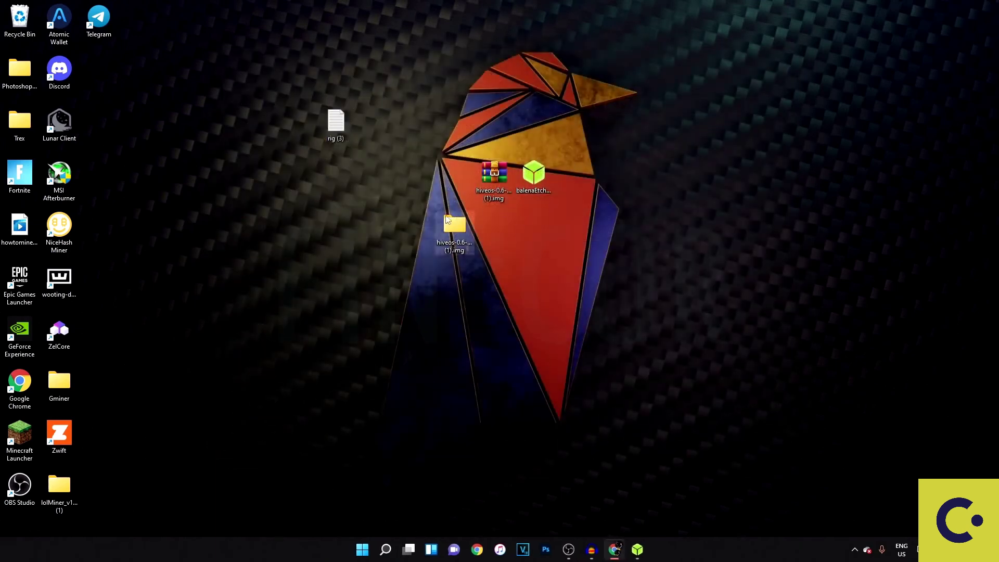
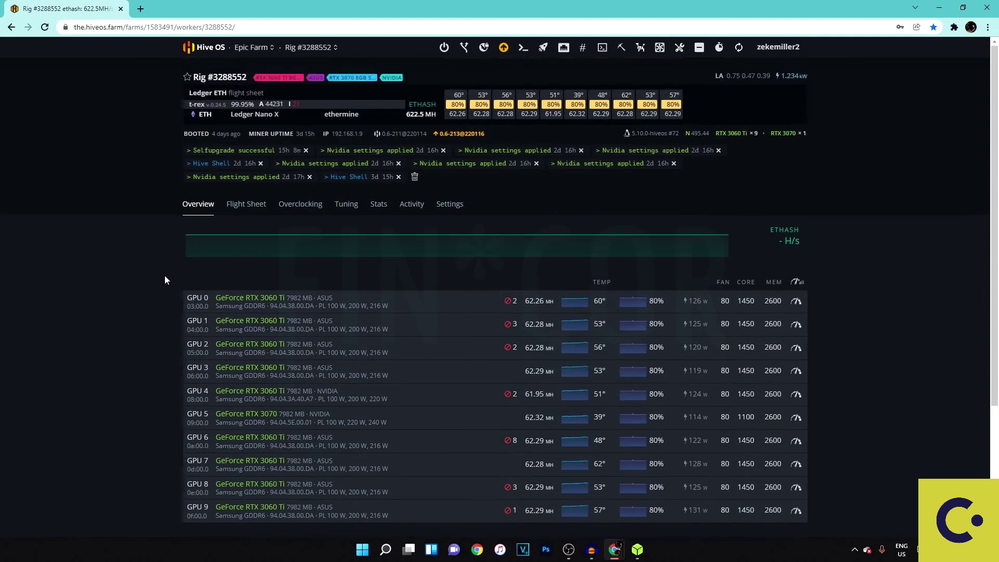
Step: Review the rig's GPU overview and its flight sheet in Hive OS, and go to Epic Farm's Flight Sheets page
{"action": "scroll", "coordinate": [145, 281], "scroll_direction": "down", "scroll_amount": 3}
{"action": "scroll", "coordinate": [162, 286], "scroll_direction": "up", "scroll_amount": 2}
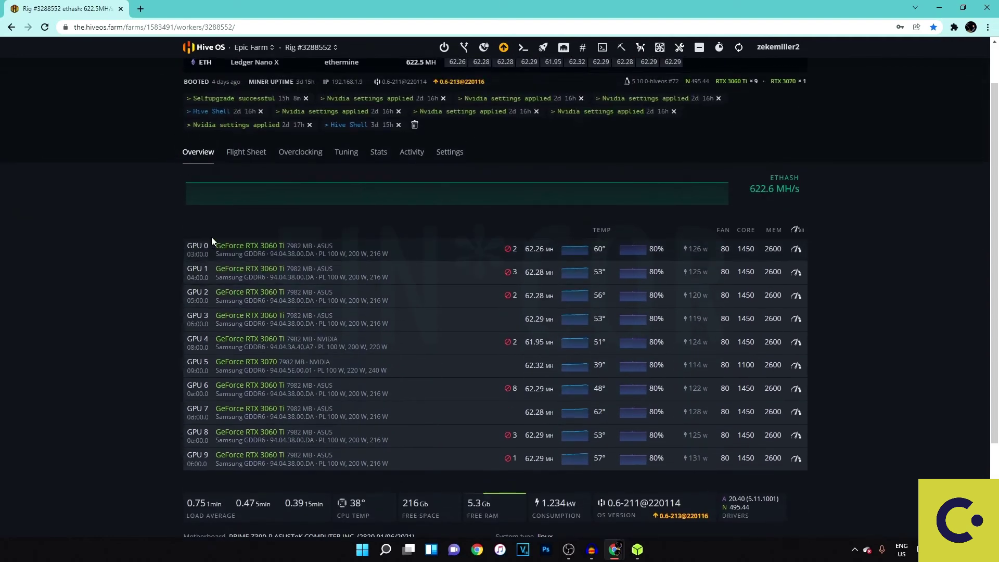
{"action": "left_click", "coordinate": [260, 164]}
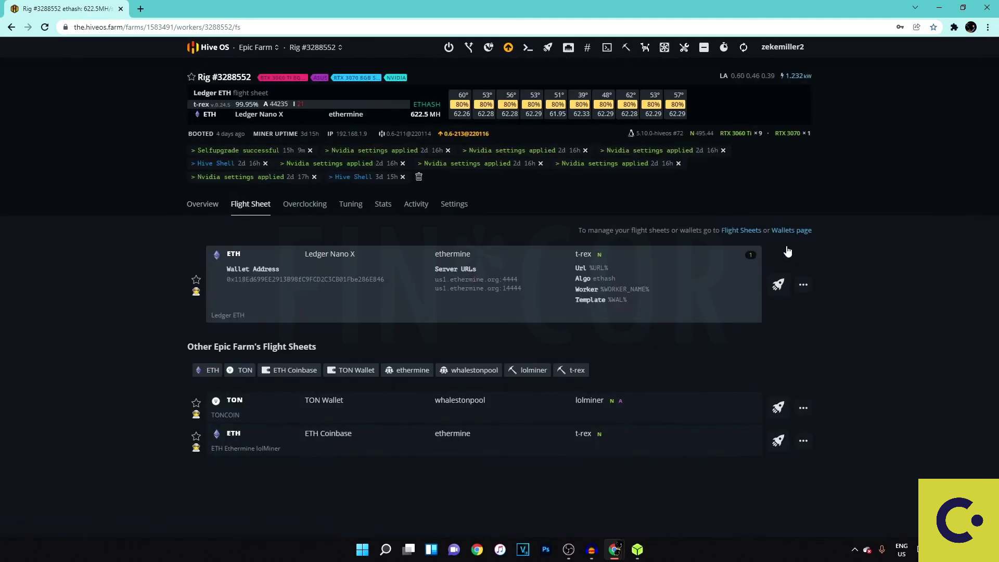
{"action": "left_click_drag", "start_coordinate": [577, 232], "coordinate": [870, 230]}
{"action": "left_click", "coordinate": [870, 230]}
{"action": "left_click", "coordinate": [743, 231]}
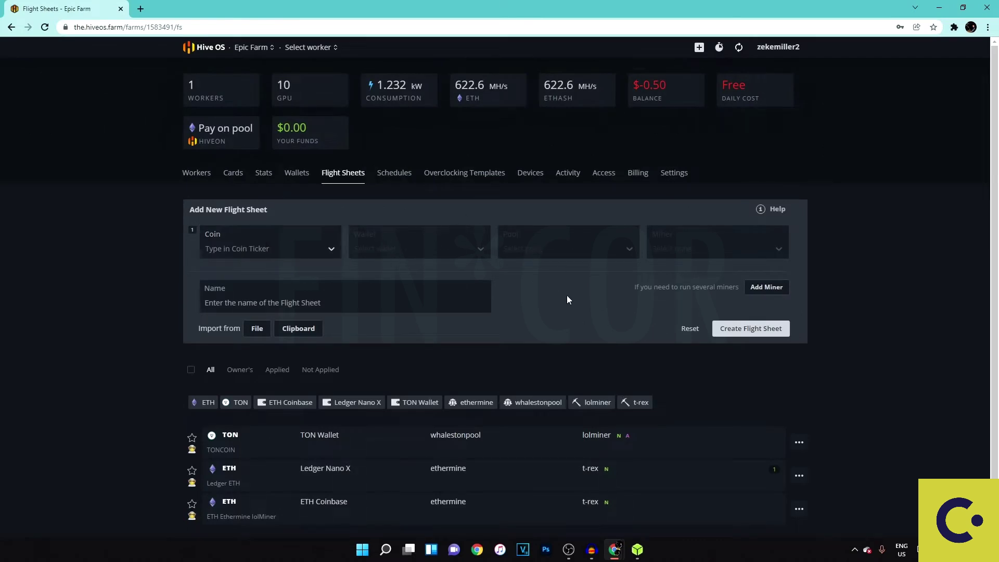
Step: Set the coin of the new flight sheet to ETH
{"action": "left_click", "coordinate": [237, 250]}
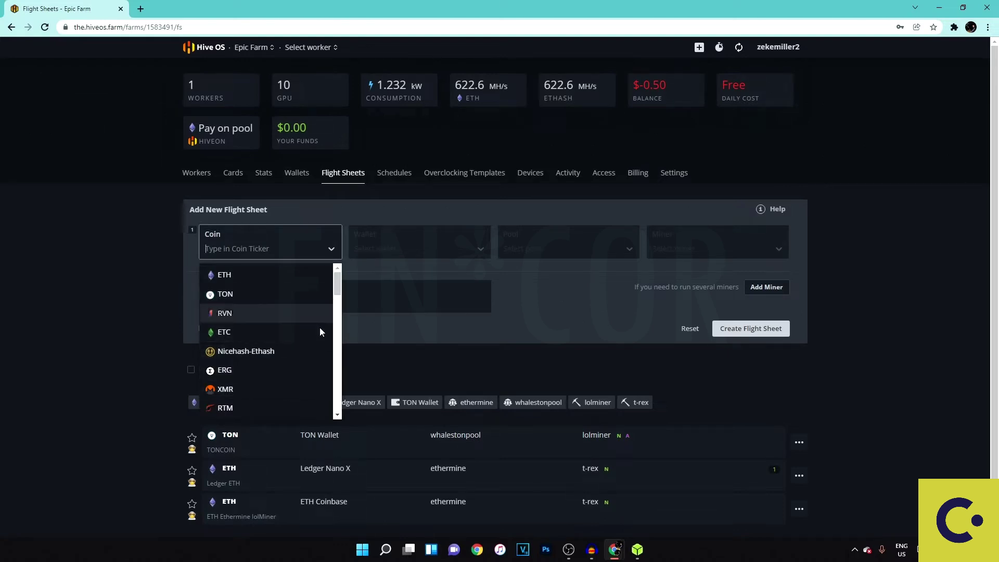
{"action": "left_click", "coordinate": [343, 279]}
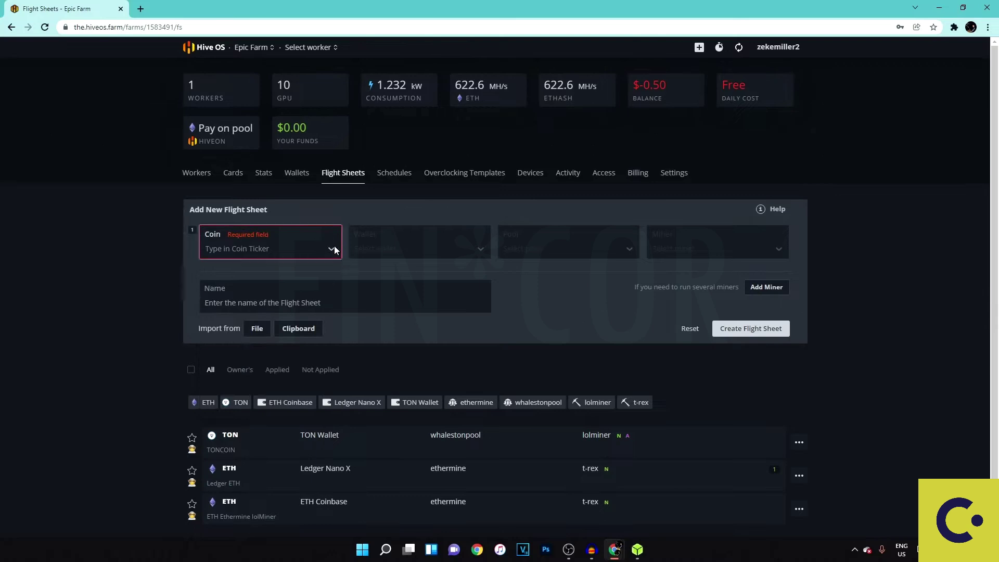
{"action": "left_click", "coordinate": [334, 249]}
{"action": "scroll", "coordinate": [292, 353], "scroll_direction": "down", "scroll_amount": 3}
{"action": "scroll", "coordinate": [284, 312], "scroll_direction": "up", "scroll_amount": 3}
{"action": "left_click", "coordinate": [282, 276]}
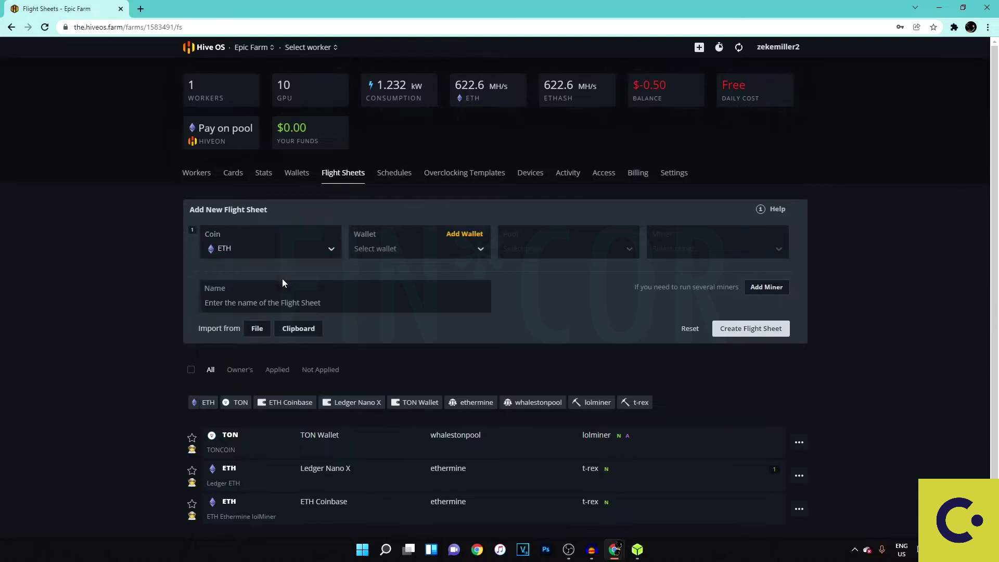
{"action": "left_click", "coordinate": [452, 237]}
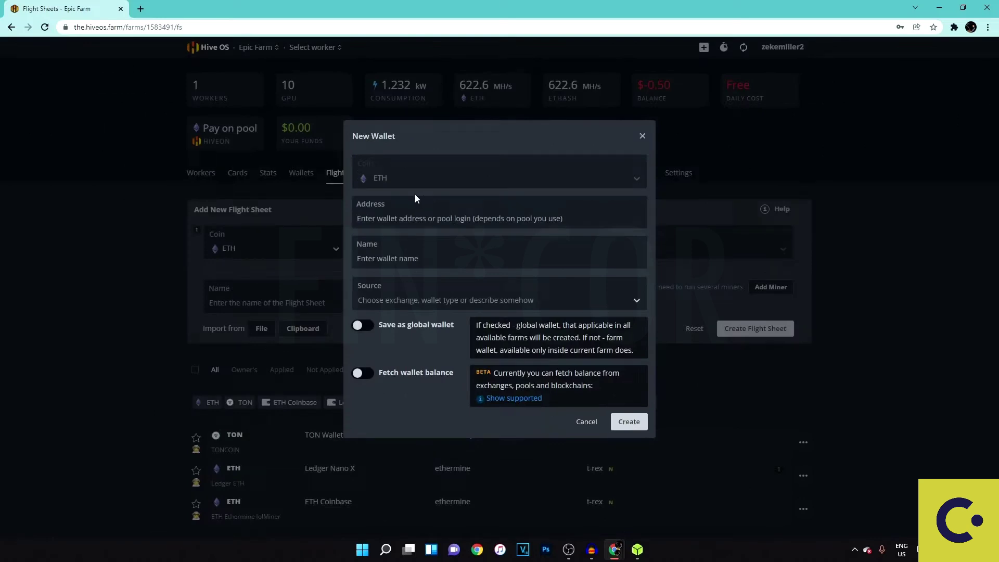
{"action": "left_click", "coordinate": [453, 219]}
{"action": "left_click", "coordinate": [460, 173]}
{"action": "left_click", "coordinate": [604, 196]}
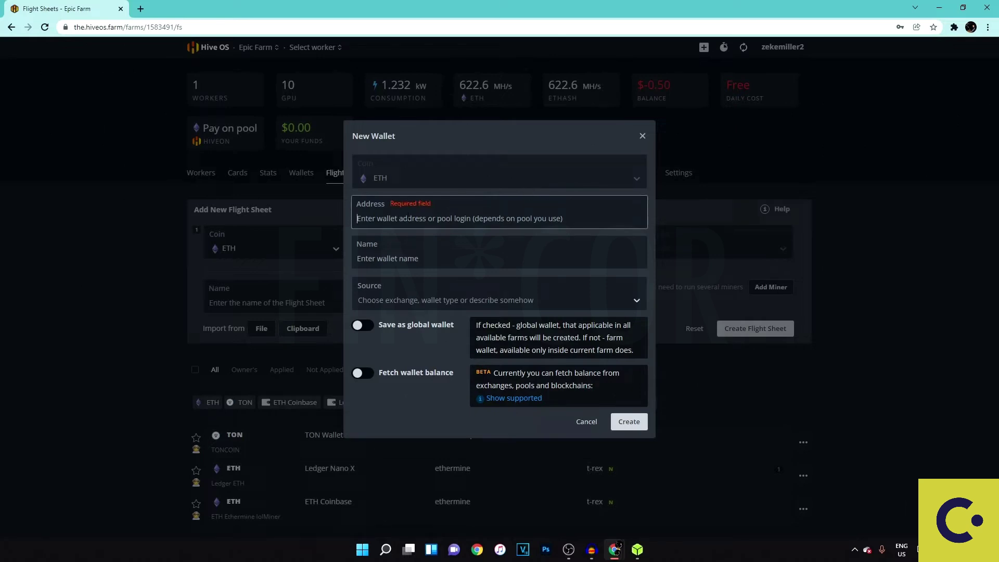
{"action": "left_click", "coordinate": [476, 254]}
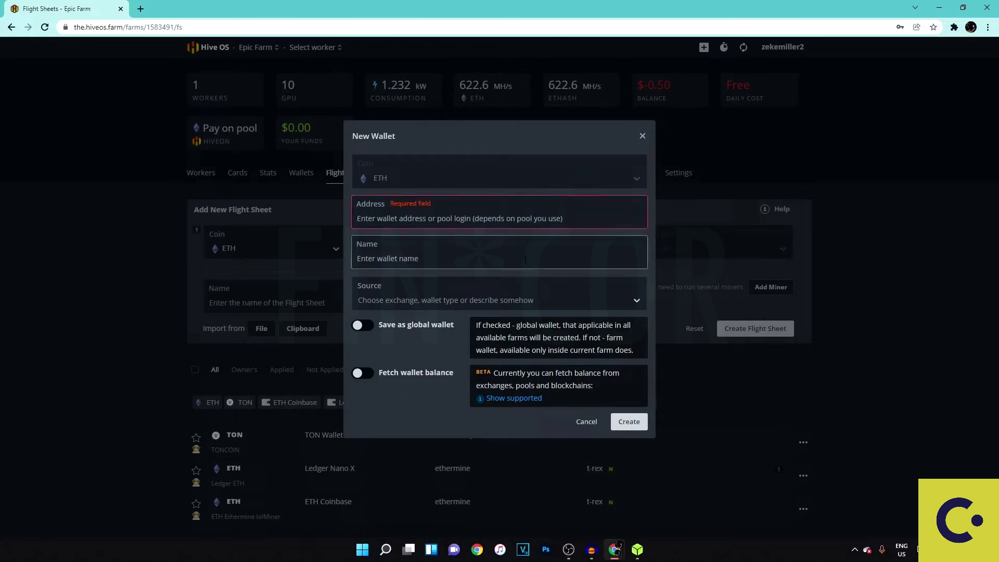
{"action": "type", "text": "Ethereum"}
{"action": "left_click_drag", "start_coordinate": [526, 259], "coordinate": [352, 258]}
{"action": "left_click", "coordinate": [393, 258]}
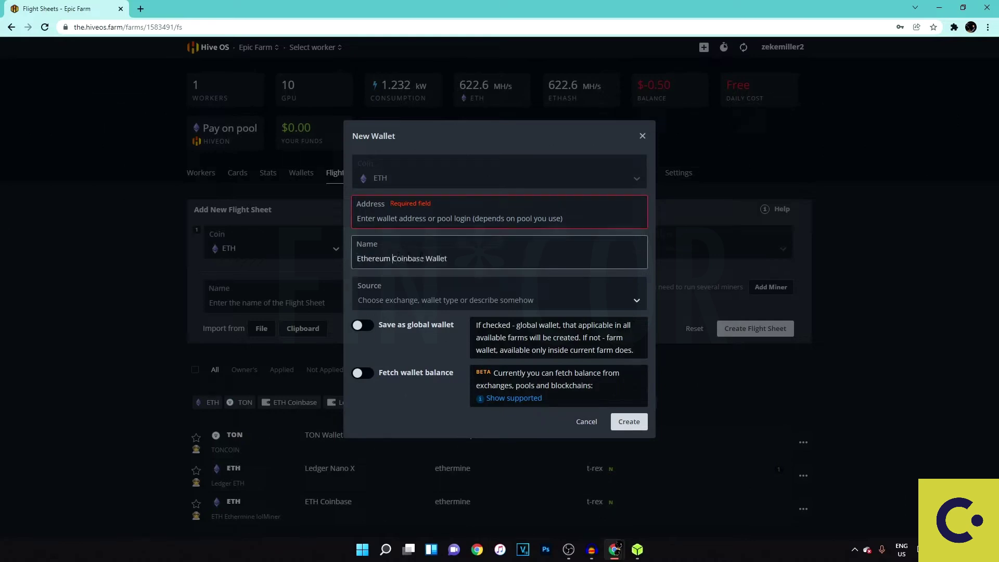
{"action": "left_click", "coordinate": [456, 300]}
{"action": "scroll", "coordinate": [413, 386], "scroll_direction": "down", "scroll_amount": 5}
{"action": "left_click", "coordinate": [445, 300]}
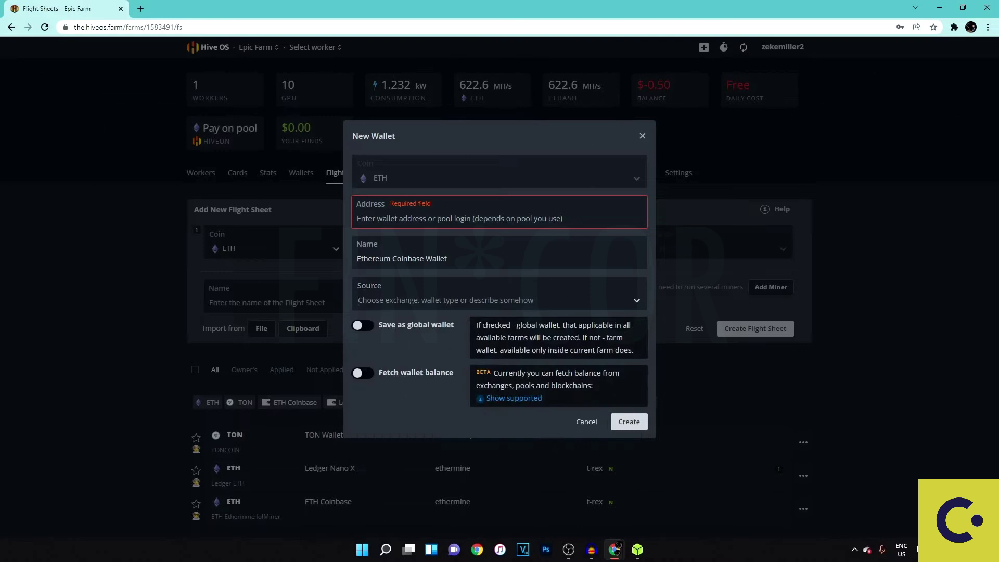
{"action": "left_click", "coordinate": [361, 325]}
{"action": "left_click", "coordinate": [360, 324]}
{"action": "left_click", "coordinate": [412, 413]}
{"action": "left_click", "coordinate": [469, 218]}
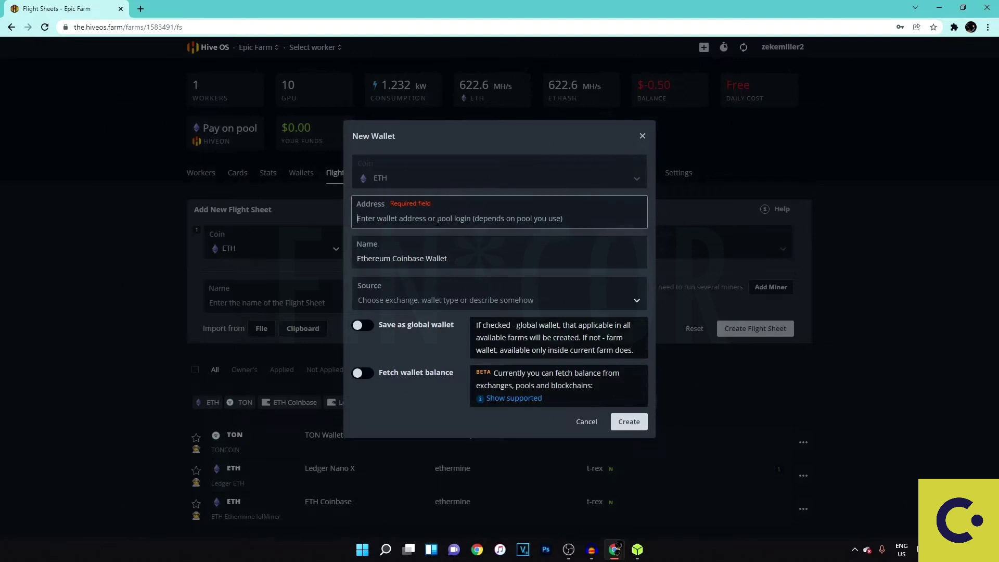
{"action": "left_click", "coordinate": [642, 137]}
Step: Set the flight sheet's wallet to Ledger Nano X and its pool to ethermine with the US East server
{"action": "left_click", "coordinate": [404, 245]}
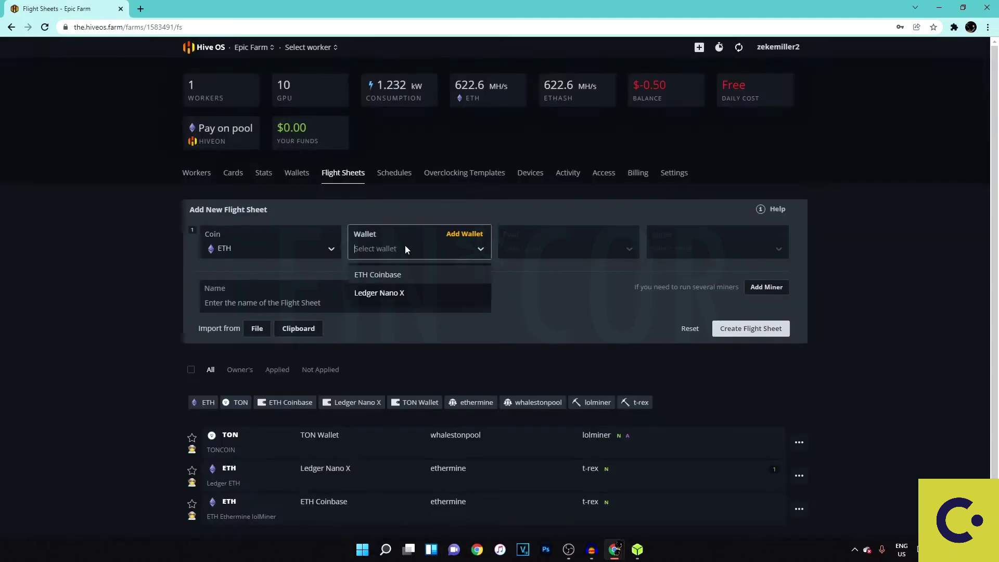
{"action": "left_click", "coordinate": [424, 292]}
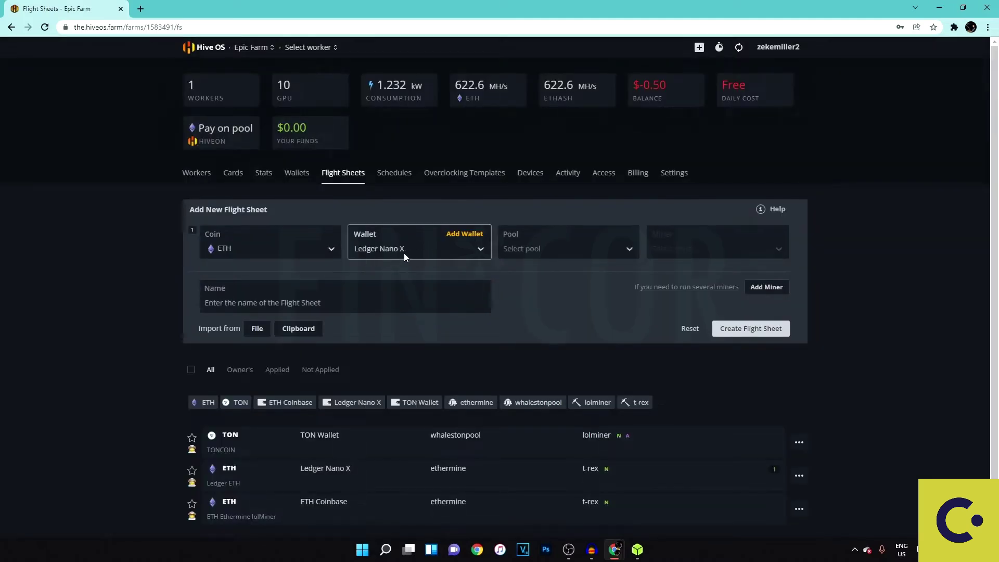
{"action": "left_click", "coordinate": [530, 252]}
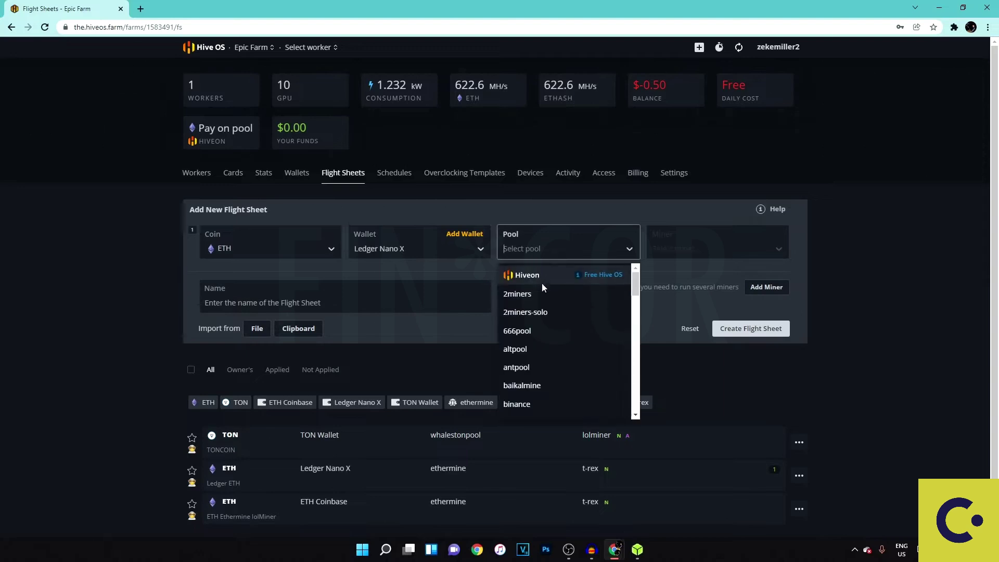
{"action": "scroll", "coordinate": [555, 324], "scroll_direction": "down", "scroll_amount": 3}
{"action": "scroll", "coordinate": [555, 324], "scroll_direction": "up", "scroll_amount": 4}
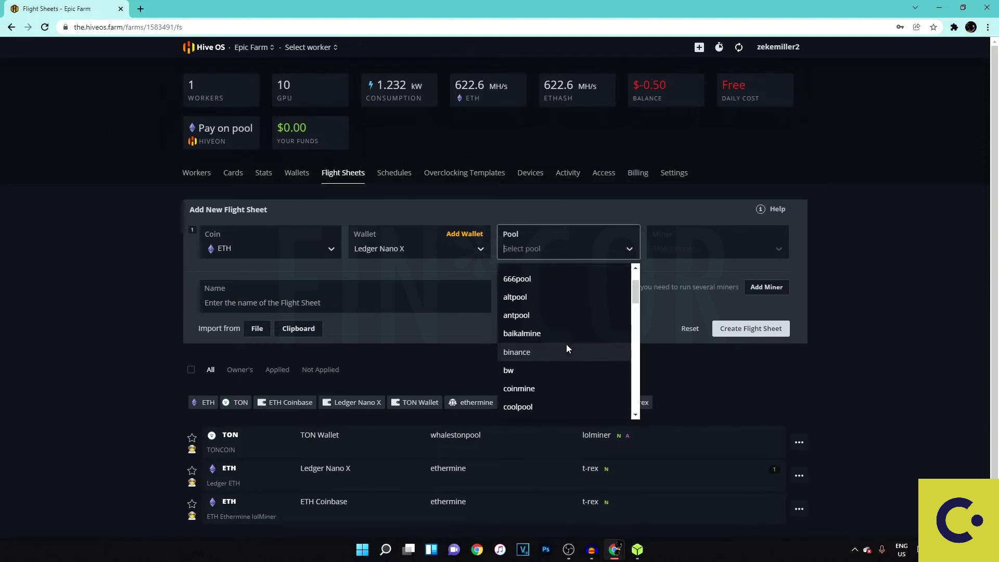
{"action": "scroll", "coordinate": [559, 359], "scroll_direction": "down", "scroll_amount": 3}
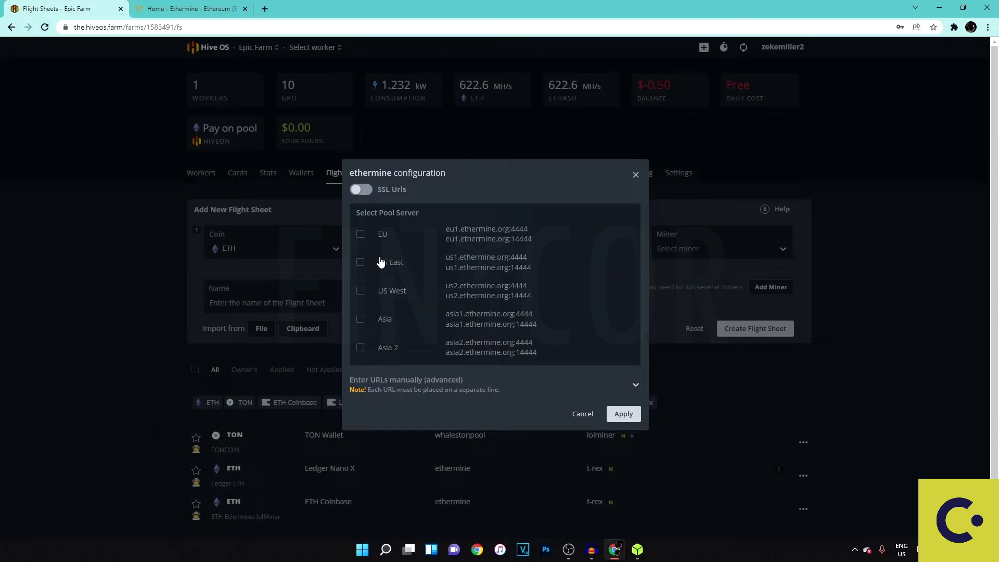
{"action": "left_click", "coordinate": [360, 262]}
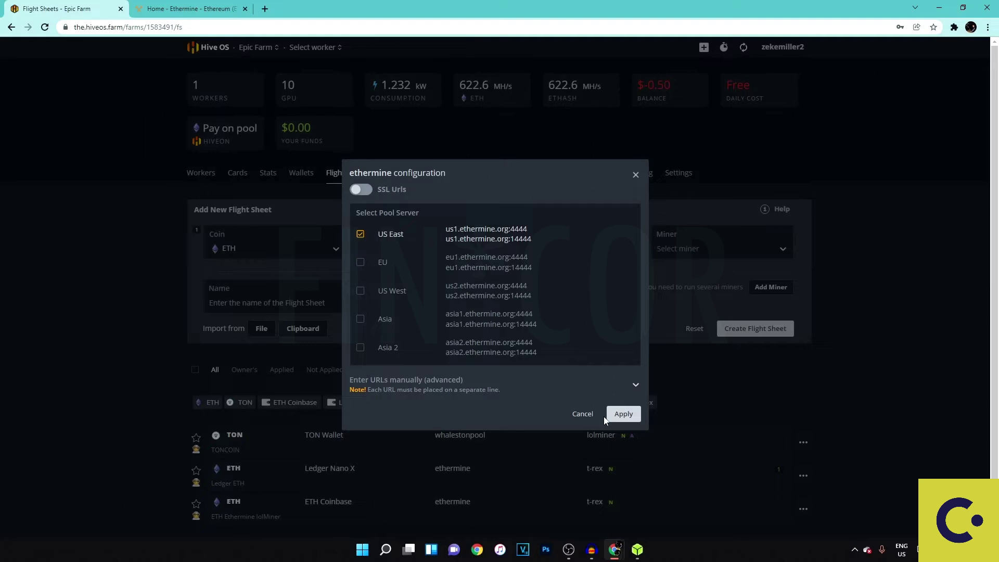
{"action": "left_click", "coordinate": [624, 414]}
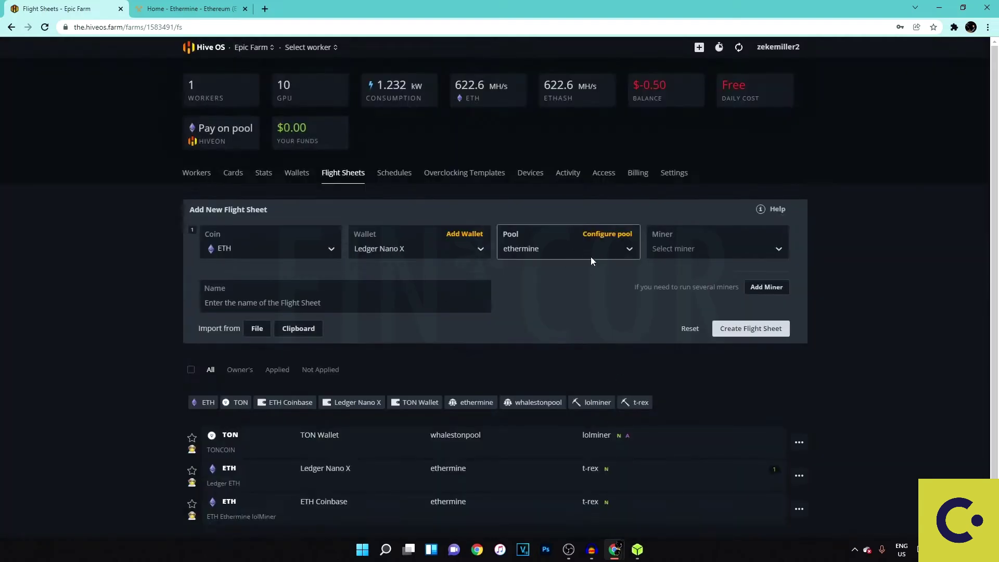
Step: Set the flight sheet's miner to T-Rex Miner
{"action": "left_click", "coordinate": [680, 248]}
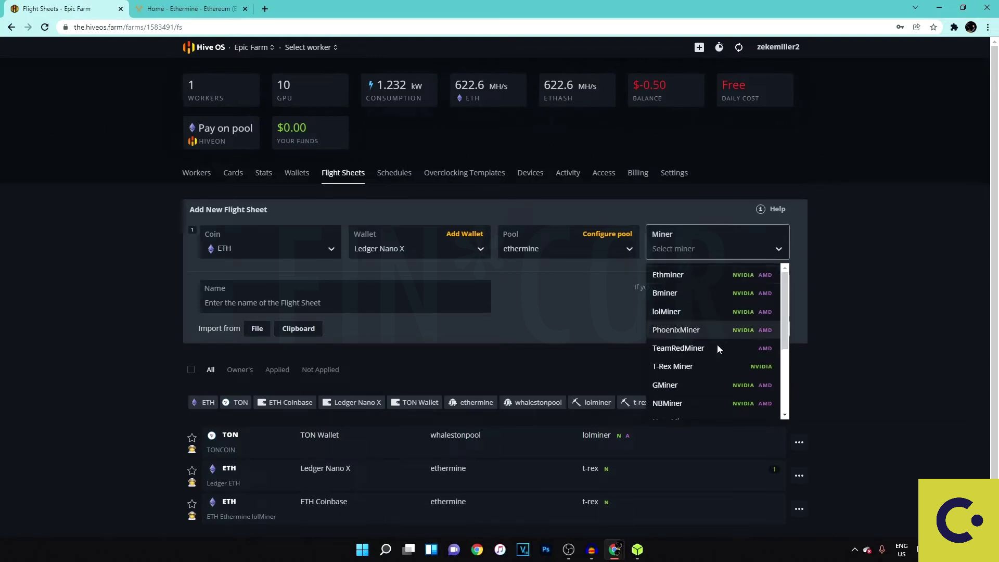
{"action": "left_click", "coordinate": [685, 367]}
{"action": "left_click", "coordinate": [708, 255]}
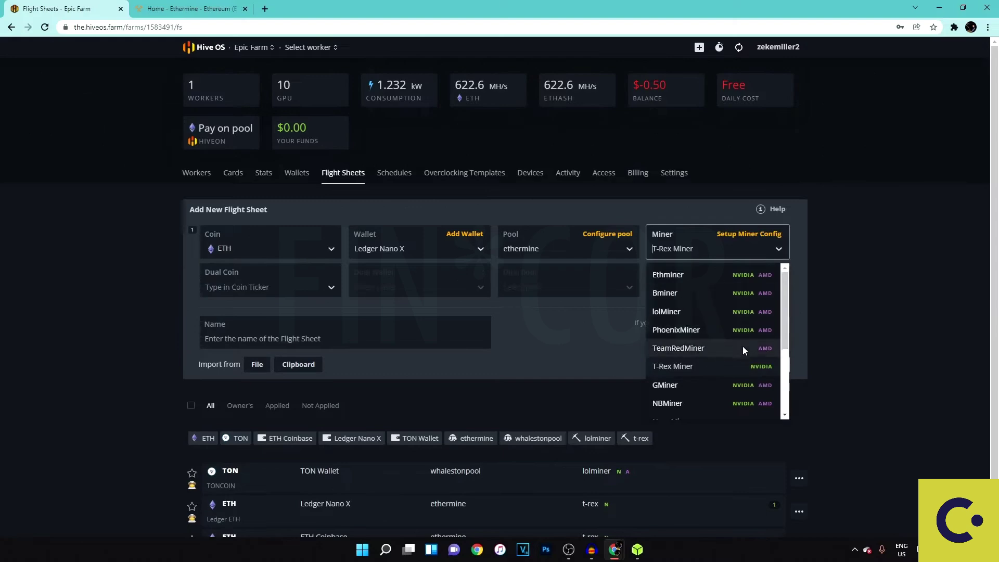
{"action": "left_click", "coordinate": [769, 351]}
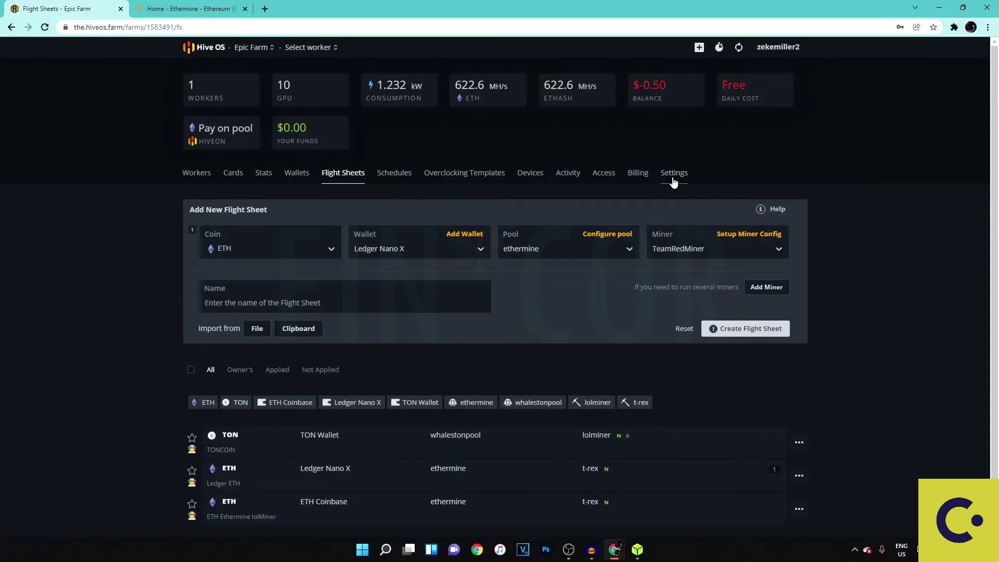
{"action": "left_click", "coordinate": [710, 252]}
{"action": "scroll", "coordinate": [738, 313], "scroll_direction": "down", "scroll_amount": 1}
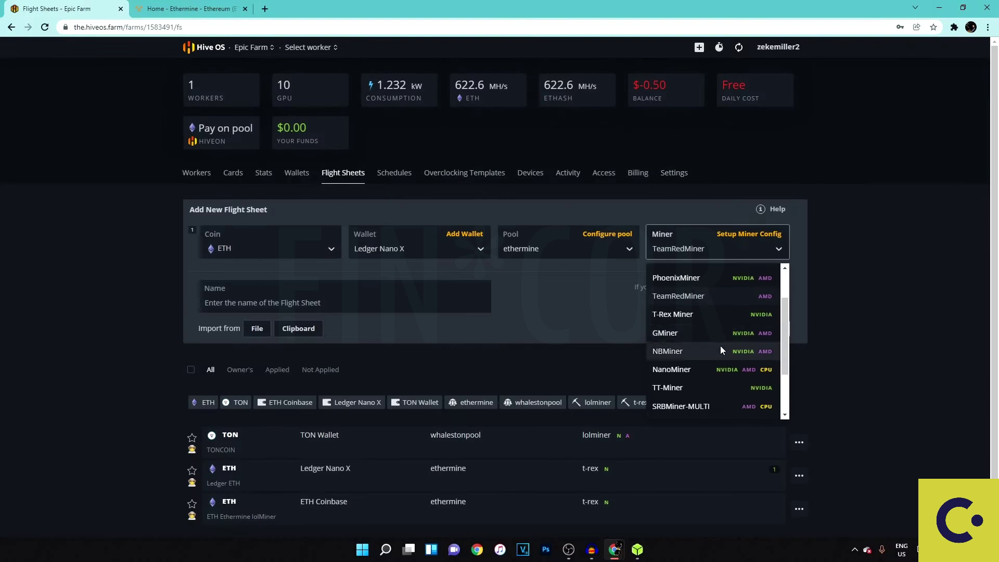
{"action": "scroll", "coordinate": [700, 349], "scroll_direction": "down", "scroll_amount": 2}
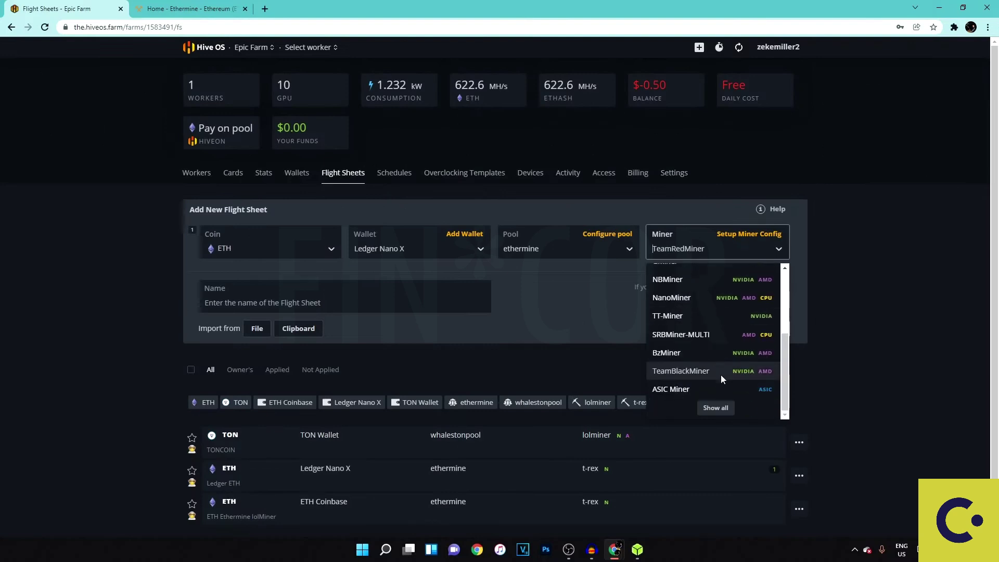
{"action": "scroll", "coordinate": [733, 372], "scroll_direction": "up", "scroll_amount": 2}
{"action": "left_click", "coordinate": [703, 367]}
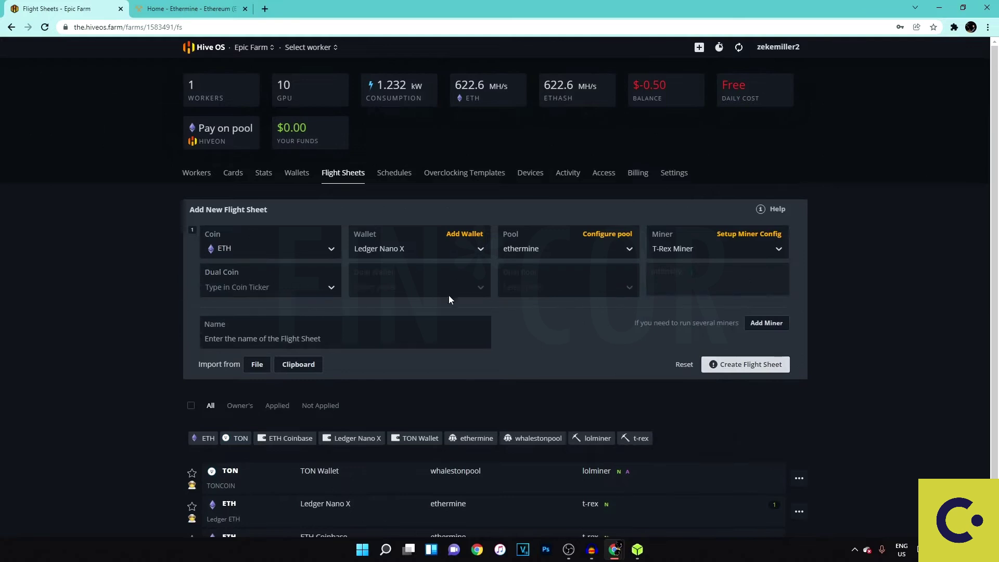
Step: Name the flight sheet Ethereum Ledger T-Rex, leave the dual coin empty, and create the flight sheet
{"action": "left_click", "coordinate": [282, 289]}
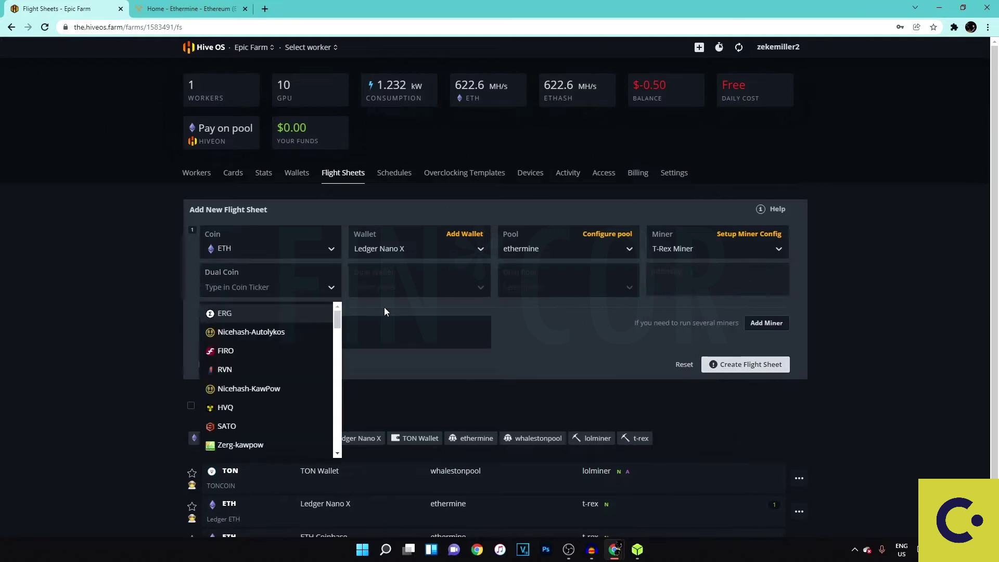
{"action": "left_click", "coordinate": [416, 304]}
{"action": "left_click", "coordinate": [342, 343]}
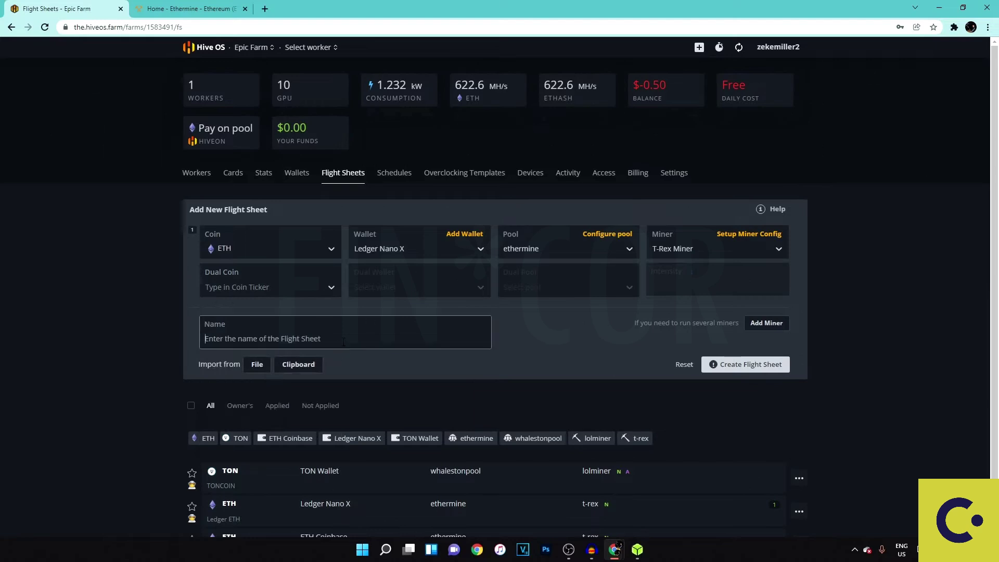
{"action": "type", "text": "Ethereum Ledger T-Rex"}
{"action": "left_click", "coordinate": [349, 369]}
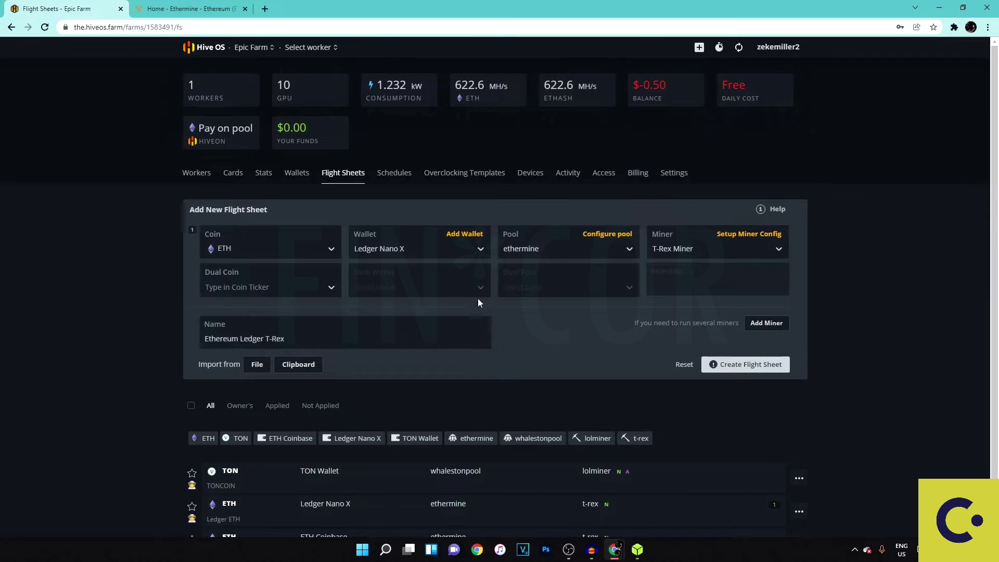
{"action": "triple_click", "coordinate": [245, 339]}
{"action": "left_click", "coordinate": [531, 341]}
{"action": "left_click", "coordinate": [741, 365]}
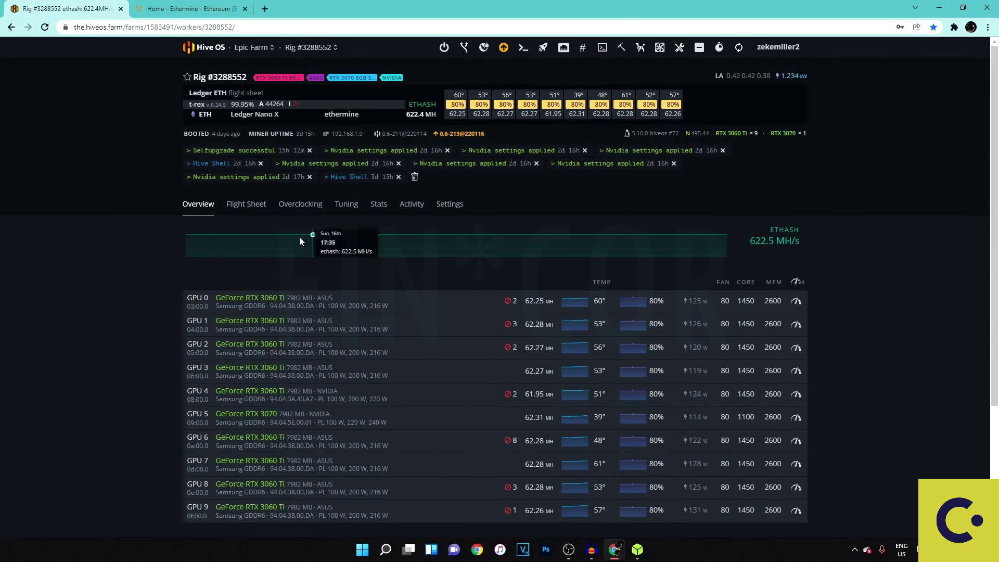
Step: Apply the Ethereum Ledger T-Rex flight sheet to the rig and go back to the rig's overview
{"action": "left_click", "coordinate": [246, 204]}
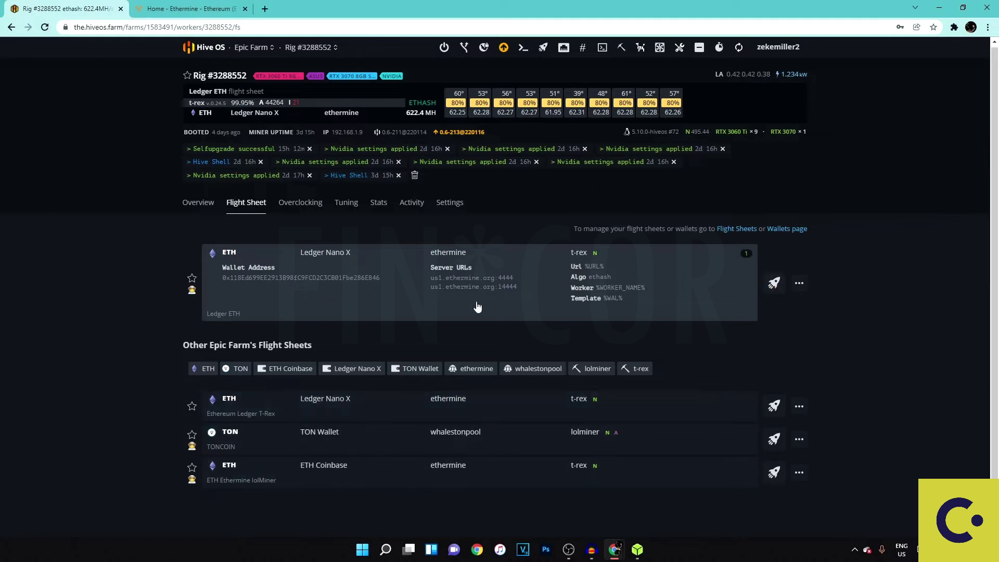
{"action": "left_click", "coordinate": [774, 406]}
{"action": "left_click_drag", "start_coordinate": [451, 70], "coordinate": [573, 72]}
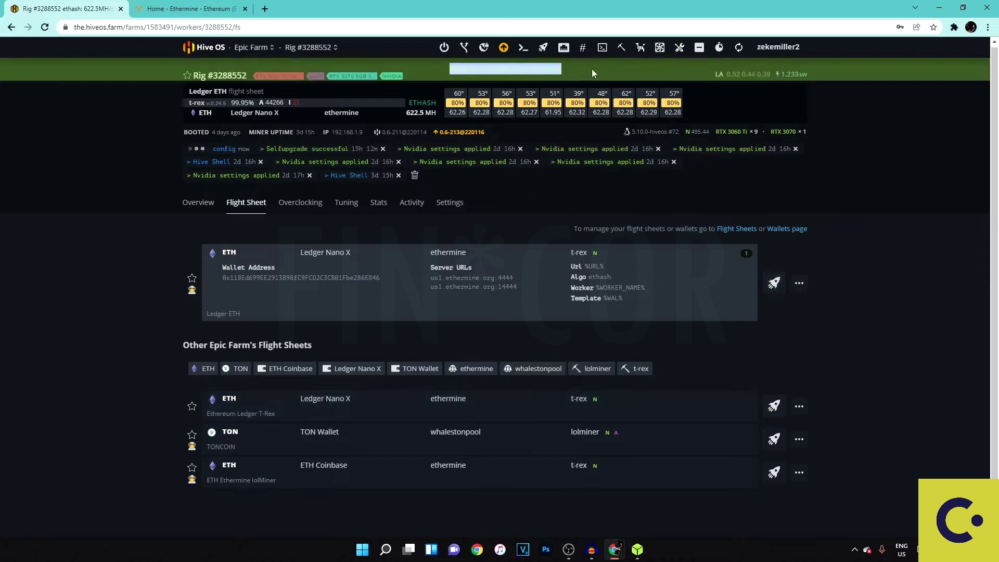
{"action": "left_click", "coordinate": [219, 202]}
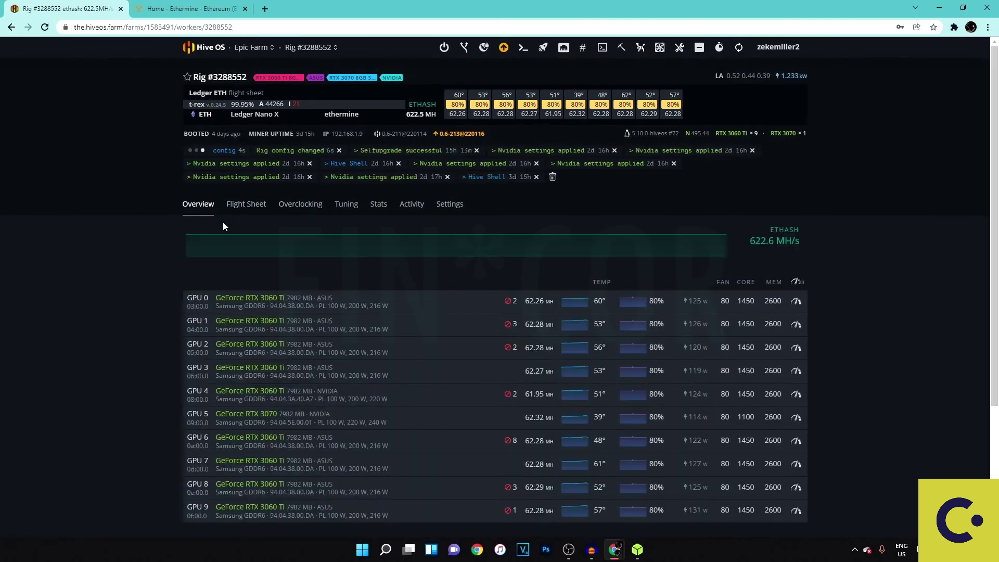
{"action": "left_click", "coordinate": [260, 209]}
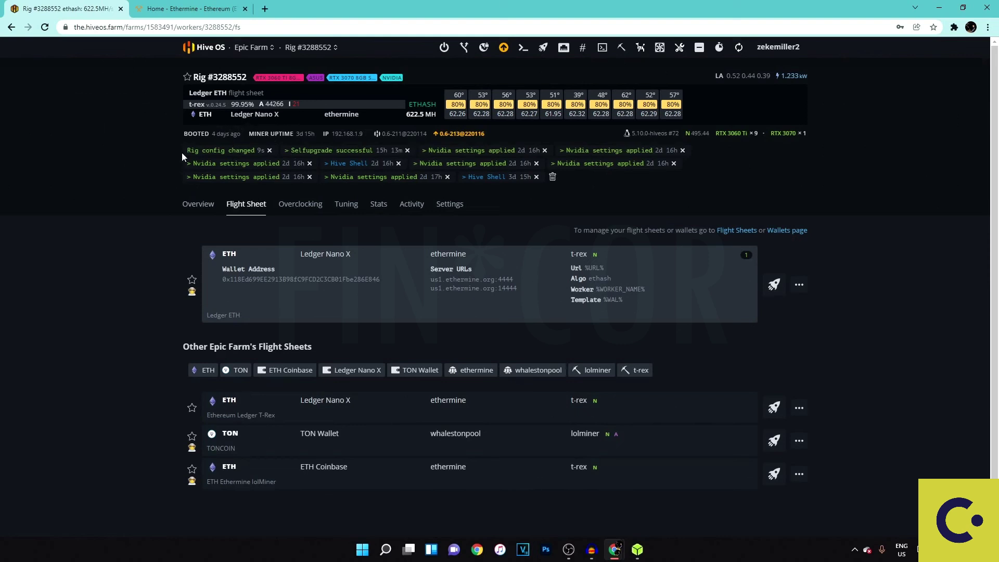
{"action": "left_click", "coordinate": [198, 204]}
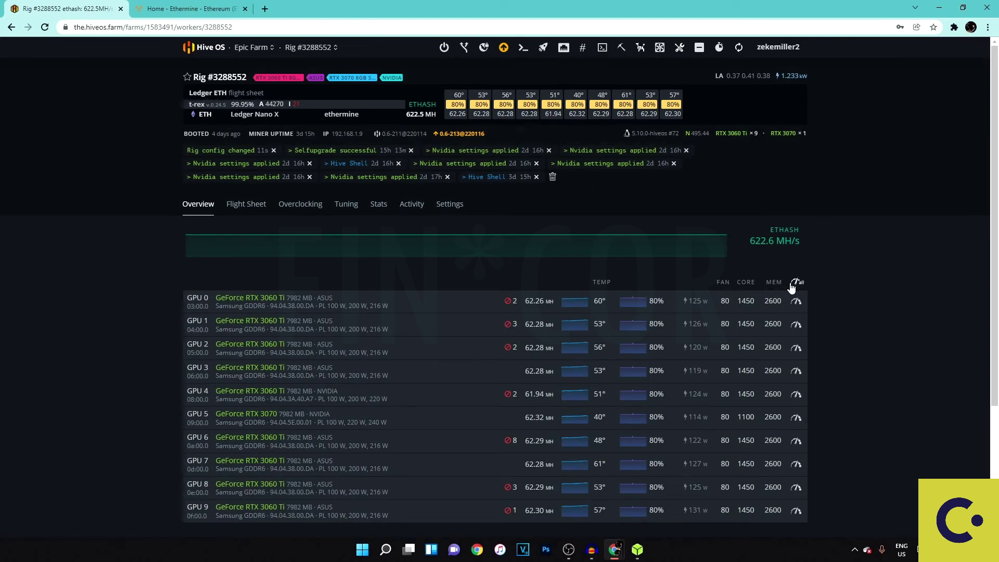
Step: Check the overclocking settings of GPU 3 and the default overclocking config for all of the rig's GPUs
{"action": "scroll", "coordinate": [826, 323], "scroll_direction": "down", "scroll_amount": 1}
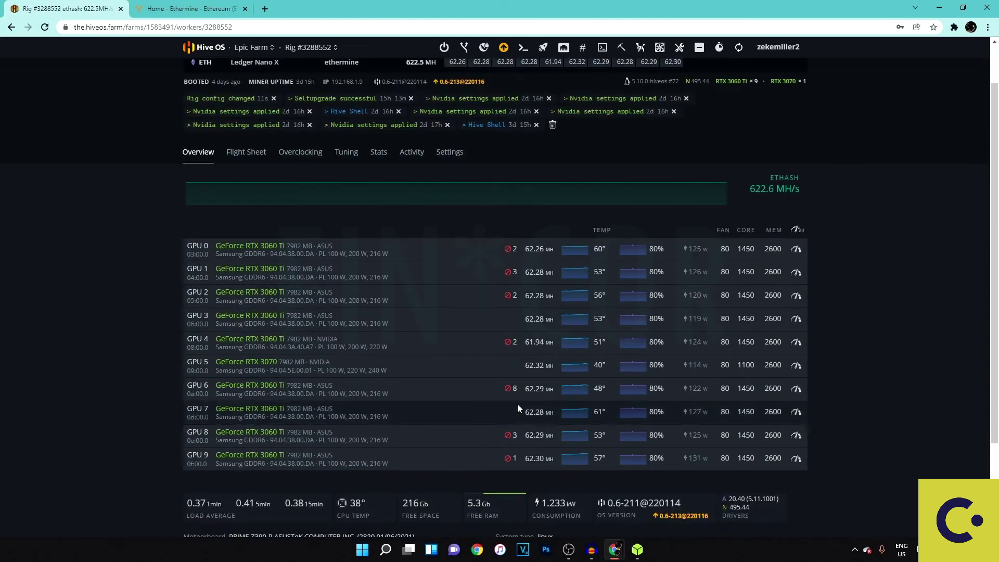
{"action": "left_click", "coordinate": [803, 317]}
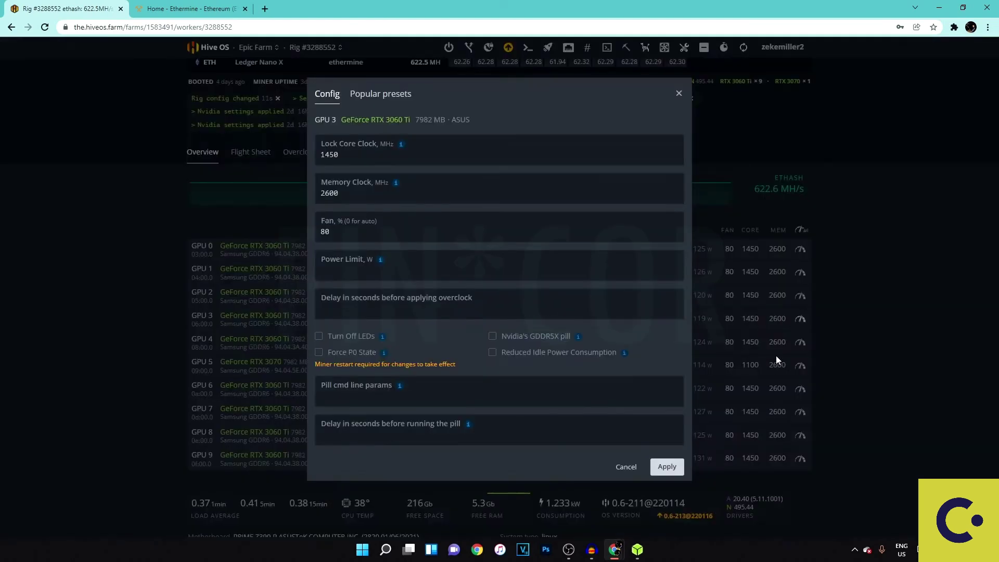
{"action": "left_click", "coordinate": [641, 463]}
{"action": "left_click", "coordinate": [797, 231]}
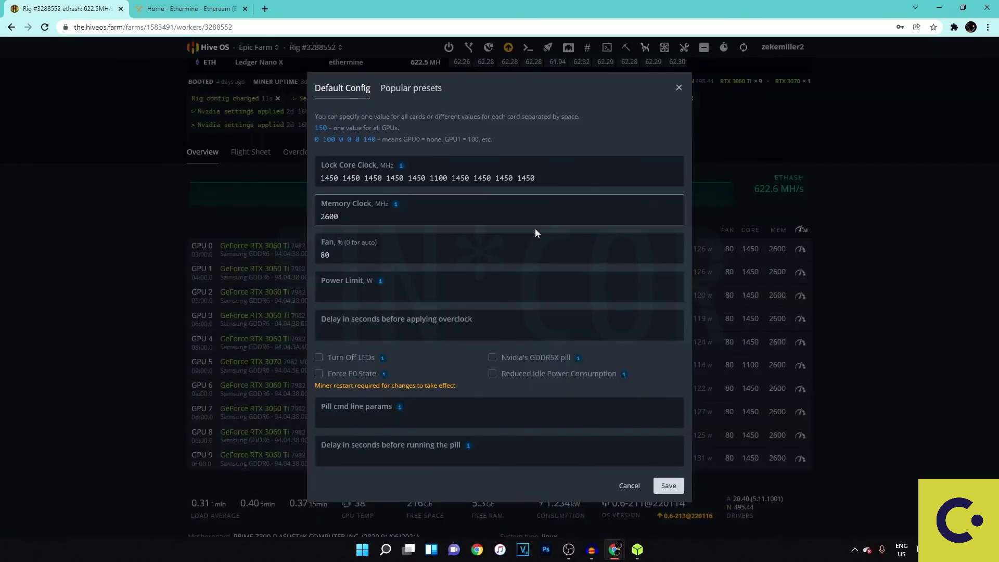
{"action": "left_click", "coordinate": [641, 485]}
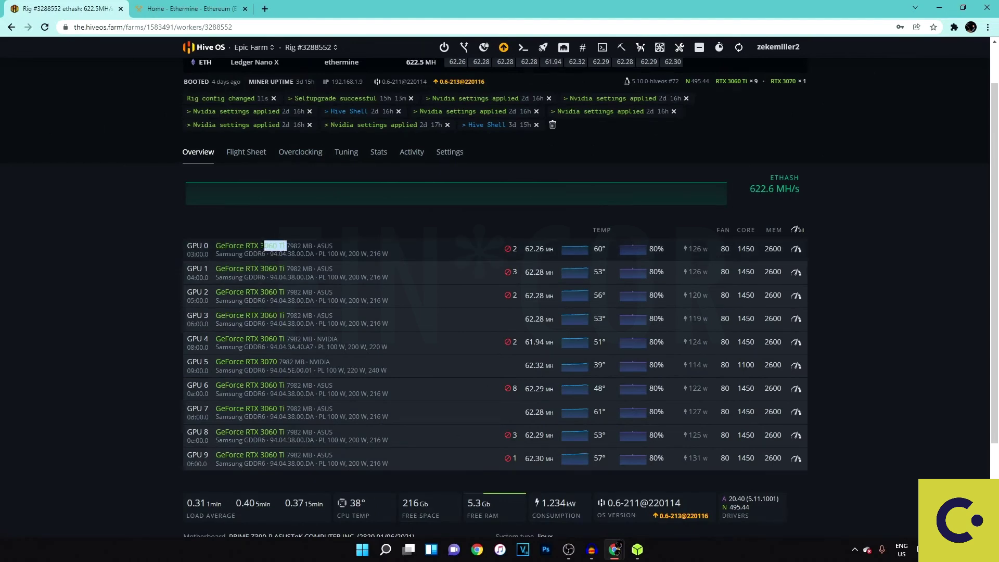
{"action": "left_click", "coordinate": [794, 229]}
Step: Open hashrate.no in a new browser tab and show its GPU list for ETH
{"action": "left_click", "coordinate": [265, 8]}
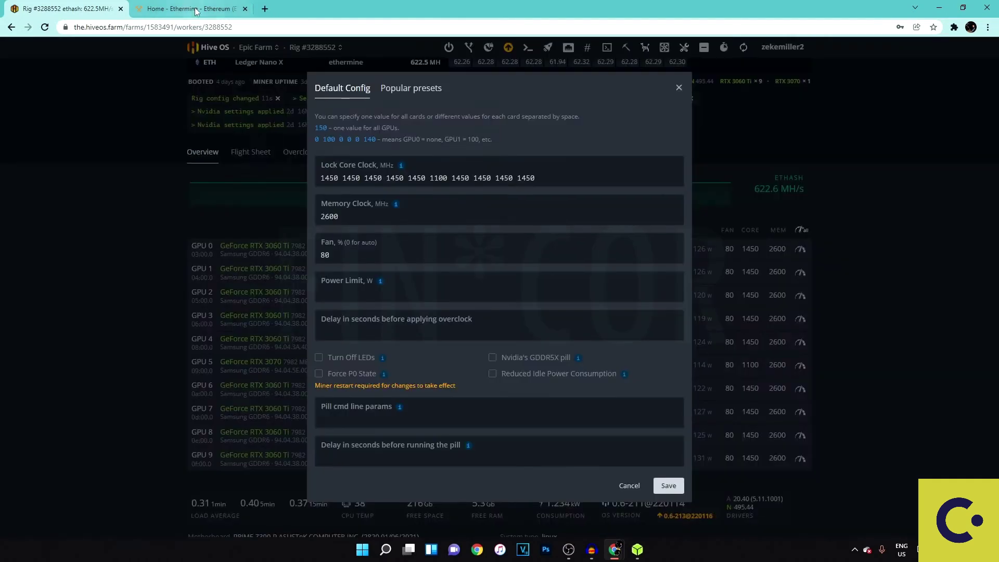
{"action": "type", "text": "hashrate.no"}
{"action": "key", "text": "Return"}
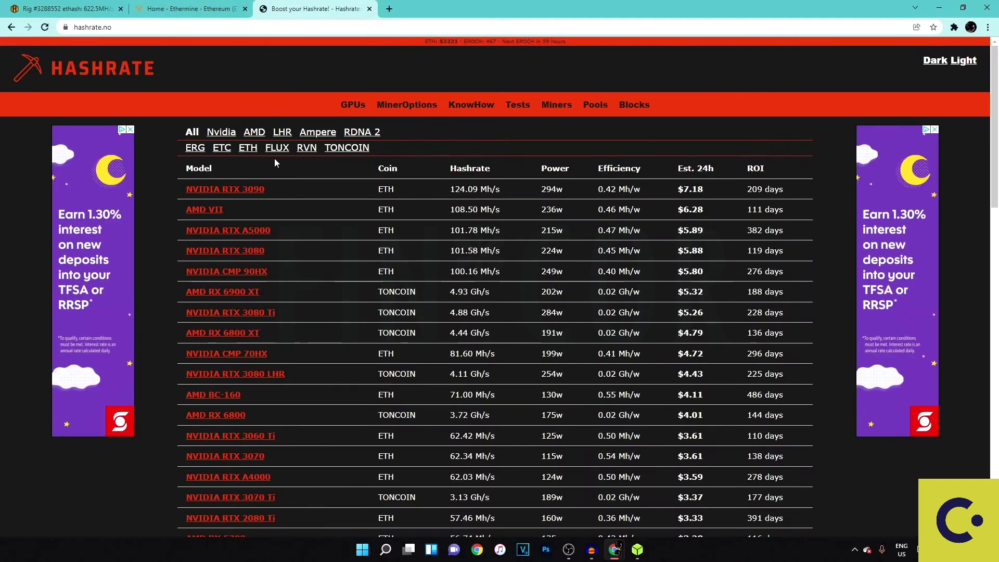
{"action": "left_click", "coordinate": [247, 149]}
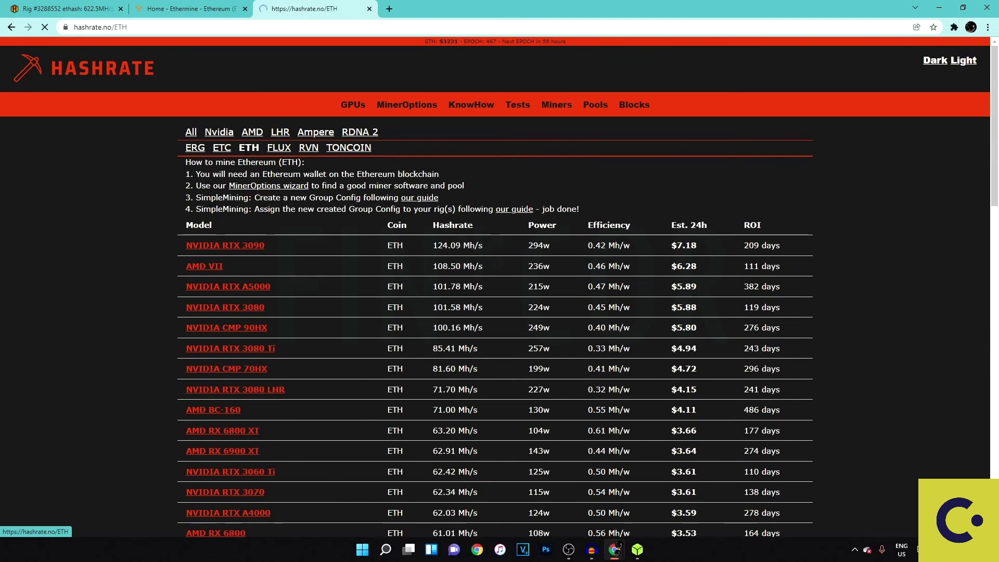
Step: Find the NVIDIA RTX 3060 Ti in the ETH list, check its figures and open its details page
{"action": "scroll", "coordinate": [307, 174], "scroll_direction": "down", "scroll_amount": 4}
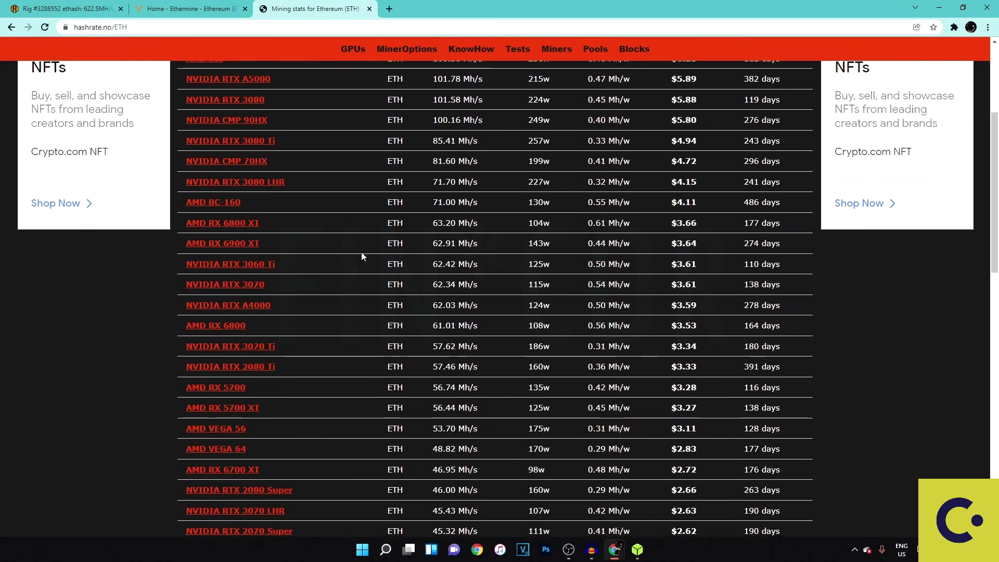
{"action": "left_click_drag", "start_coordinate": [307, 264], "coordinate": [157, 256]}
{"action": "left_click", "coordinate": [311, 267]}
{"action": "left_click_drag", "start_coordinate": [313, 264], "coordinate": [785, 264]}
{"action": "scroll", "coordinate": [326, 395], "scroll_direction": "down", "scroll_amount": 3}
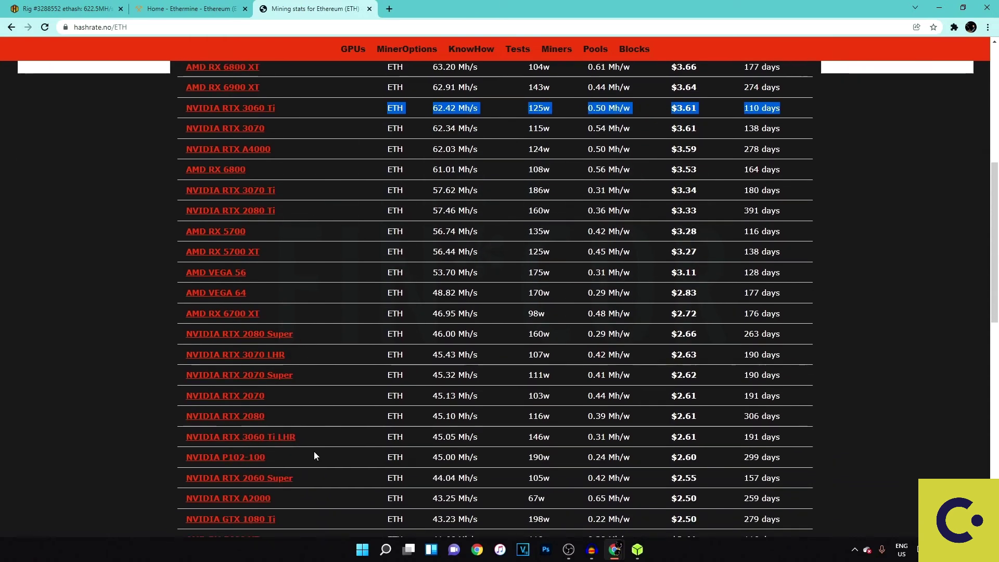
{"action": "scroll", "coordinate": [198, 338], "scroll_direction": "up", "scroll_amount": 2}
{"action": "left_click", "coordinate": [246, 214]}
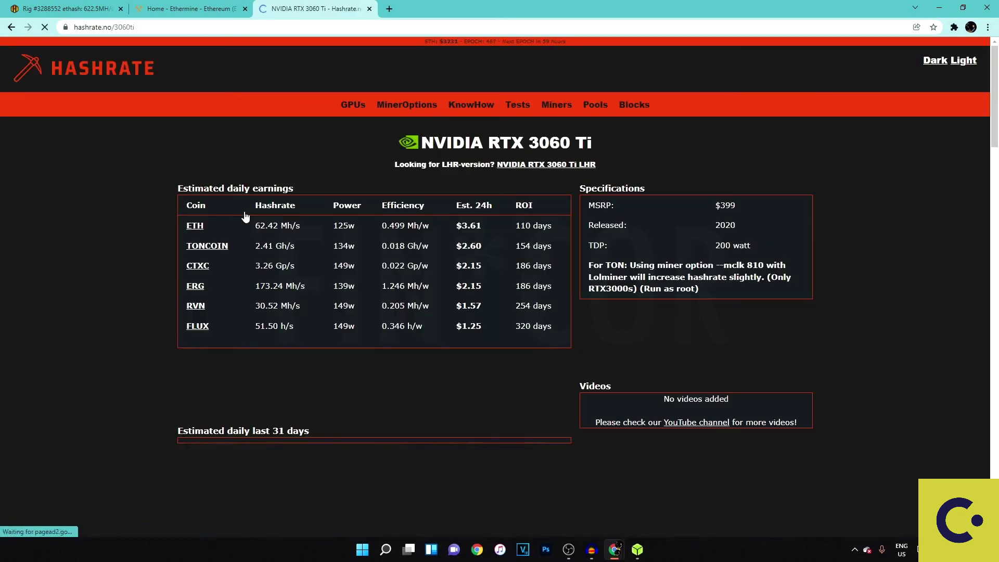
Step: Look through the RTX 3060 Ti's overclock settings for the different coins and return to the Ethereum section
{"action": "scroll", "coordinate": [243, 268], "scroll_direction": "down", "scroll_amount": 7}
{"action": "scroll", "coordinate": [256, 268], "scroll_direction": "down", "scroll_amount": 1}
{"action": "left_click_drag", "start_coordinate": [178, 275], "coordinate": [380, 283]}
{"action": "scroll", "coordinate": [132, 281], "scroll_direction": "down", "scroll_amount": 8}
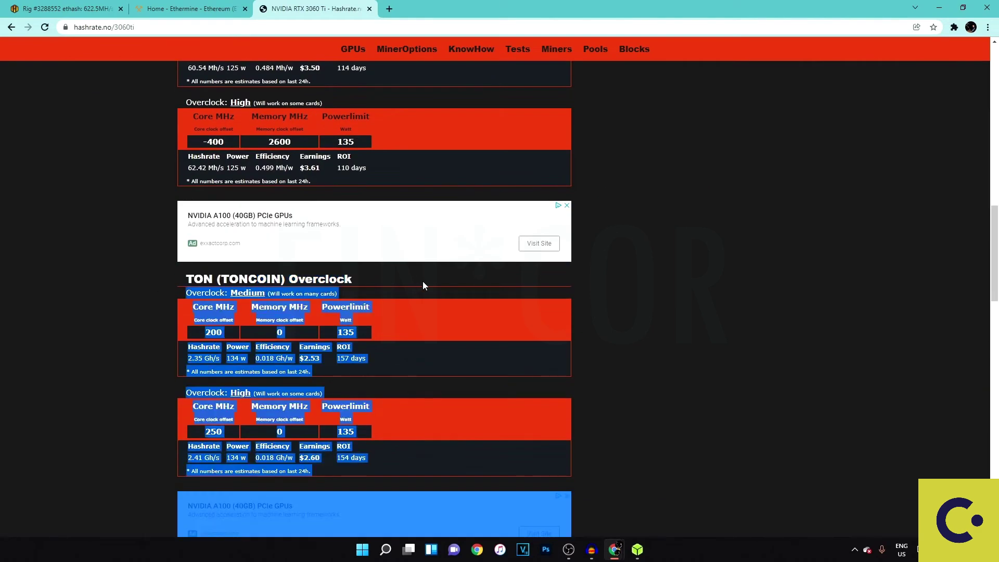
{"action": "scroll", "coordinate": [133, 281], "scroll_direction": "down", "scroll_amount": 5}
{"action": "scroll", "coordinate": [179, 326], "scroll_direction": "down", "scroll_amount": 3}
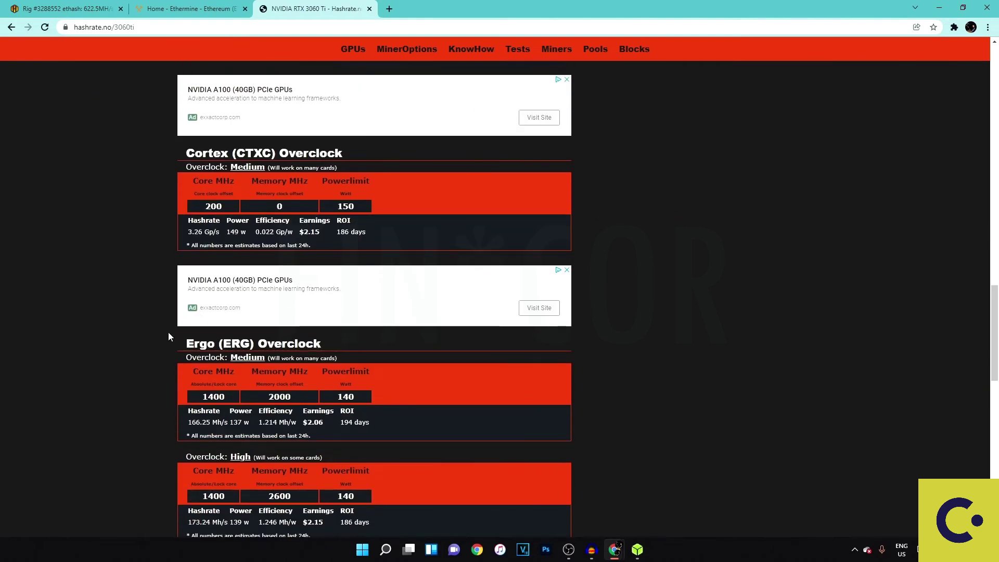
{"action": "scroll", "coordinate": [200, 336], "scroll_direction": "down", "scroll_amount": 1}
{"action": "scroll", "coordinate": [257, 314], "scroll_direction": "up", "scroll_amount": 11}
{"action": "scroll", "coordinate": [257, 314], "scroll_direction": "down", "scroll_amount": 1}
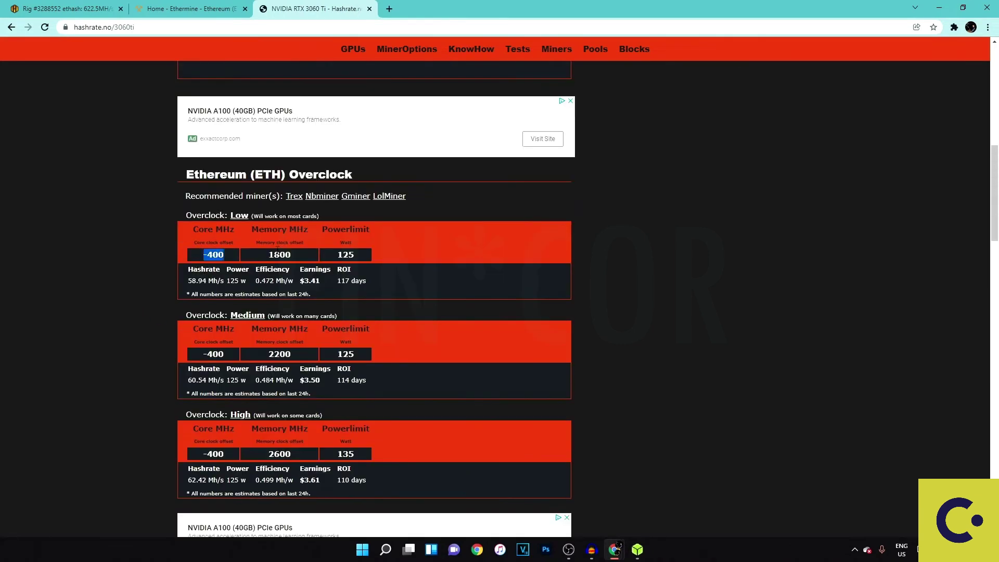
Step: Compare the core, memory and power limit values of the Low, Medium and High Ethereum overclocks
{"action": "scroll", "coordinate": [361, 259], "scroll_direction": "down", "scroll_amount": 1}
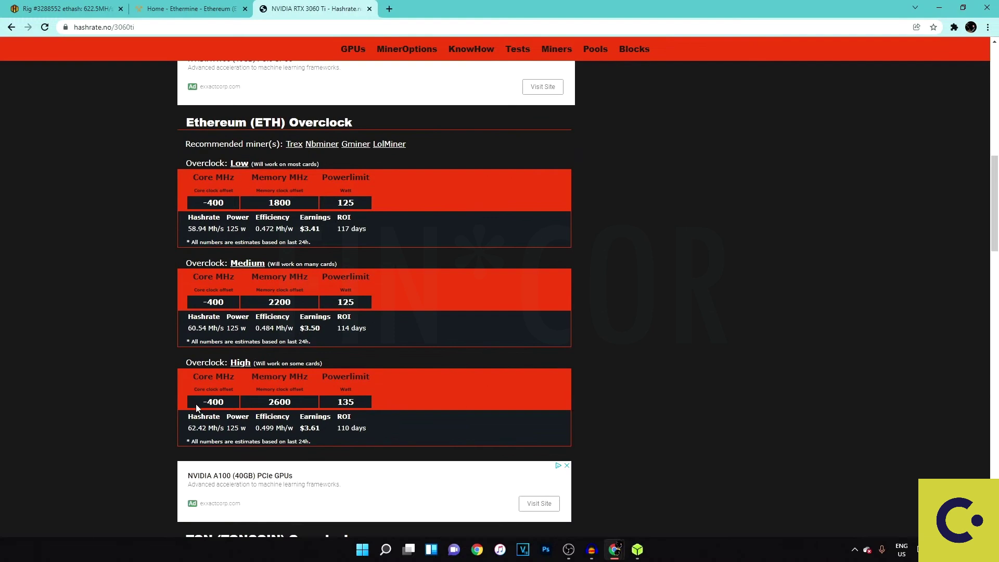
{"action": "double_click", "coordinate": [314, 406]}
{"action": "left_click", "coordinate": [315, 407]}
{"action": "left_click_drag", "start_coordinate": [229, 402], "coordinate": [185, 403]}
{"action": "left_click", "coordinate": [216, 401]}
{"action": "left_click_drag", "start_coordinate": [334, 405], "coordinate": [372, 404]}
{"action": "left_click", "coordinate": [399, 413]}
{"action": "left_click_drag", "start_coordinate": [250, 408], "coordinate": [350, 404]}
{"action": "left_click", "coordinate": [319, 338]}
{"action": "scroll", "coordinate": [277, 247], "scroll_direction": "up", "scroll_amount": 1}
{"action": "left_click_drag", "start_coordinate": [206, 255], "coordinate": [327, 258]}
{"action": "left_click", "coordinate": [327, 258]}
{"action": "left_click_drag", "start_coordinate": [204, 353], "coordinate": [299, 348]}
{"action": "left_click", "coordinate": [260, 404]}
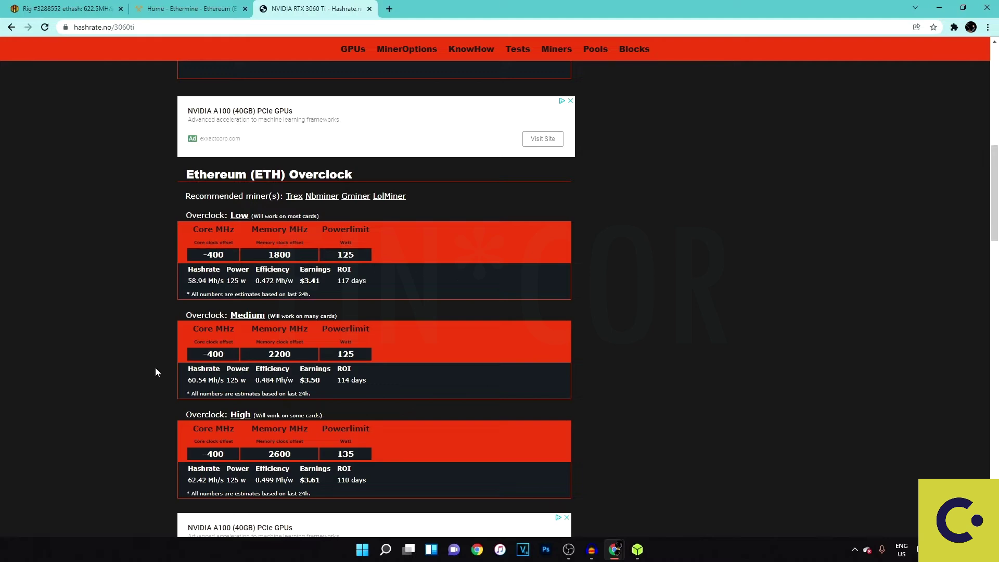
Step: Return to the Hive OS rig, close the default overclocking config and open GPU 0's config
{"action": "left_click", "coordinate": [84, 9]}
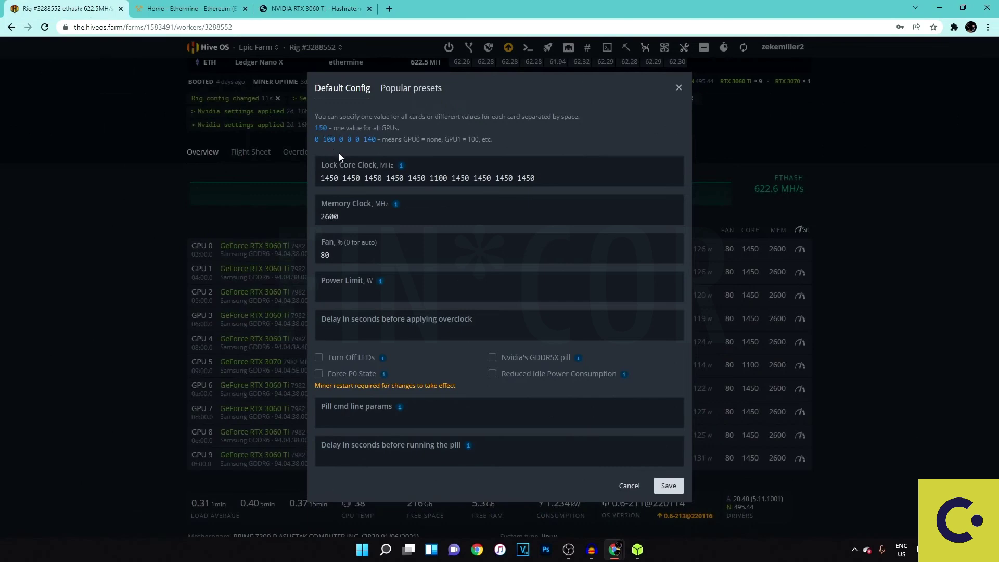
{"action": "left_click", "coordinate": [847, 283]}
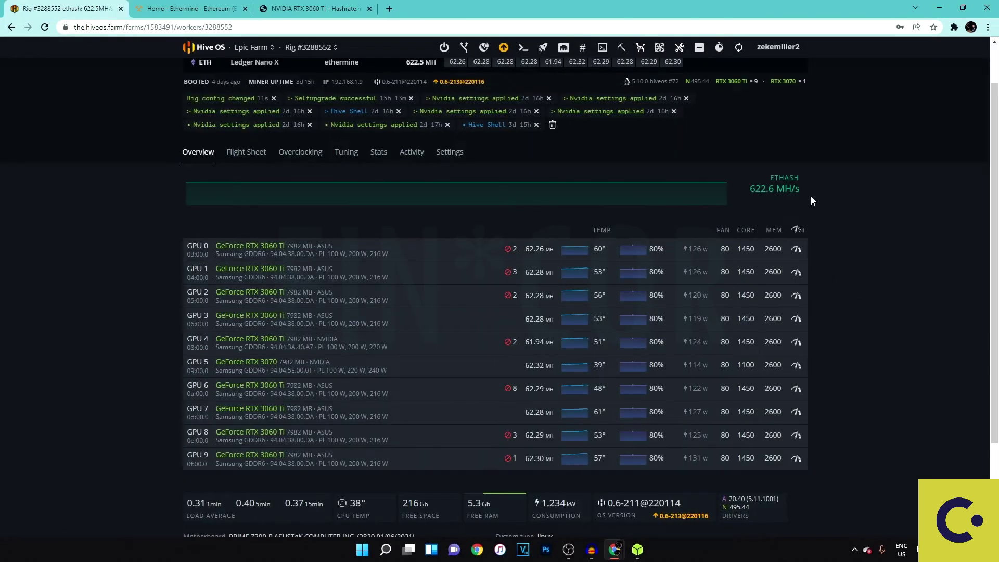
{"action": "left_click", "coordinate": [795, 252]}
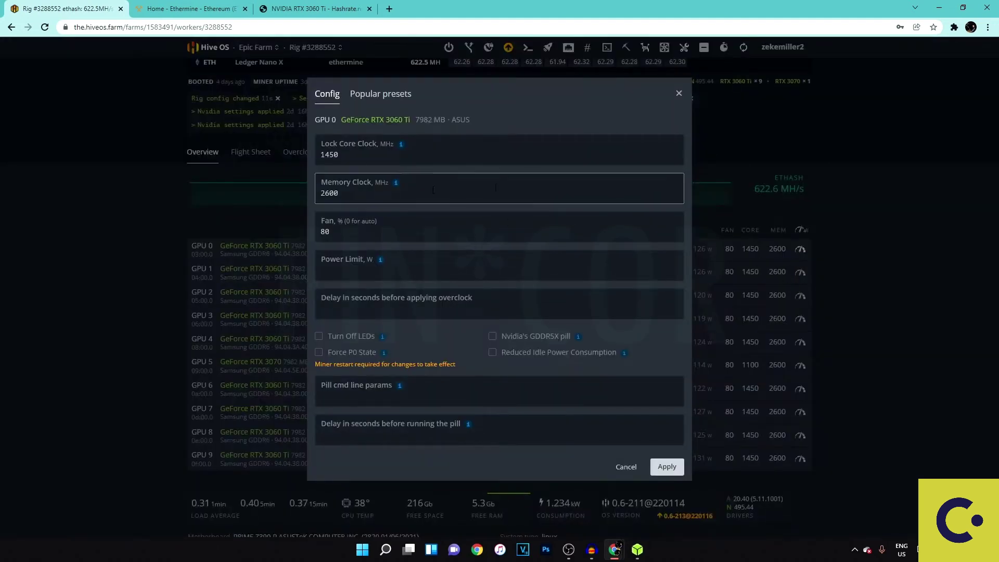
Step: Re-enter 80 % as GPU 0's fan speed and check its lock core clock value
{"action": "double_click", "coordinate": [384, 197]}
{"action": "double_click", "coordinate": [356, 238]}
{"action": "left_click", "coordinate": [356, 239]}
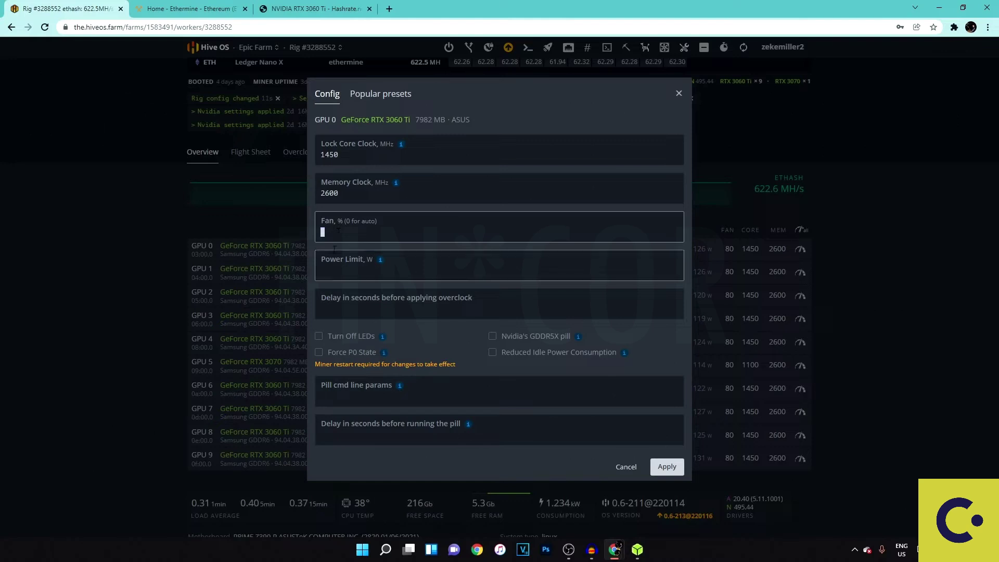
{"action": "type", "text": "80"}
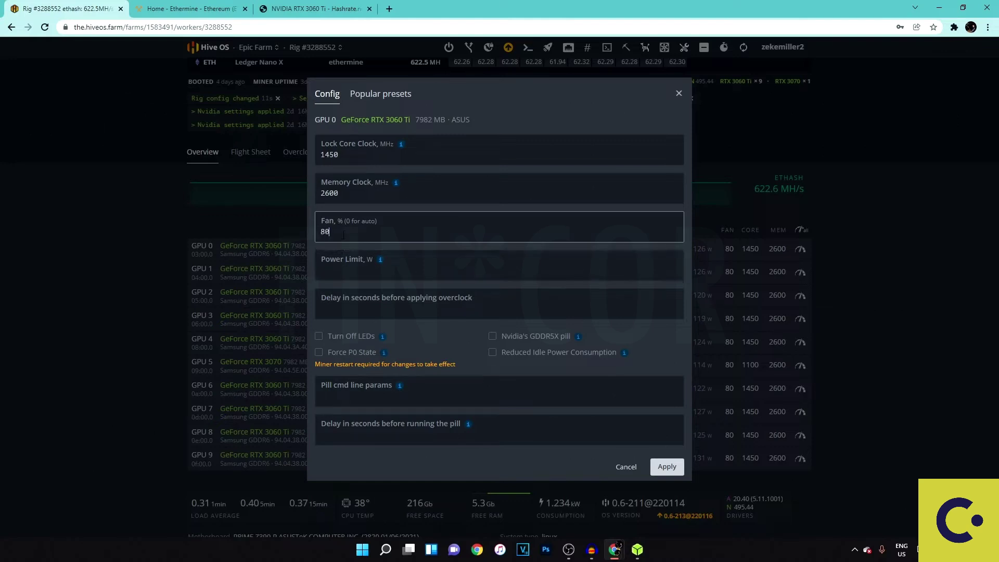
{"action": "type", "text": "80"}
{"action": "key", "text": "ctrl+a"}
{"action": "type", "text": "80"}
{"action": "double_click", "coordinate": [324, 231]}
{"action": "type", "text": "80"}
{"action": "double_click", "coordinate": [329, 155]}
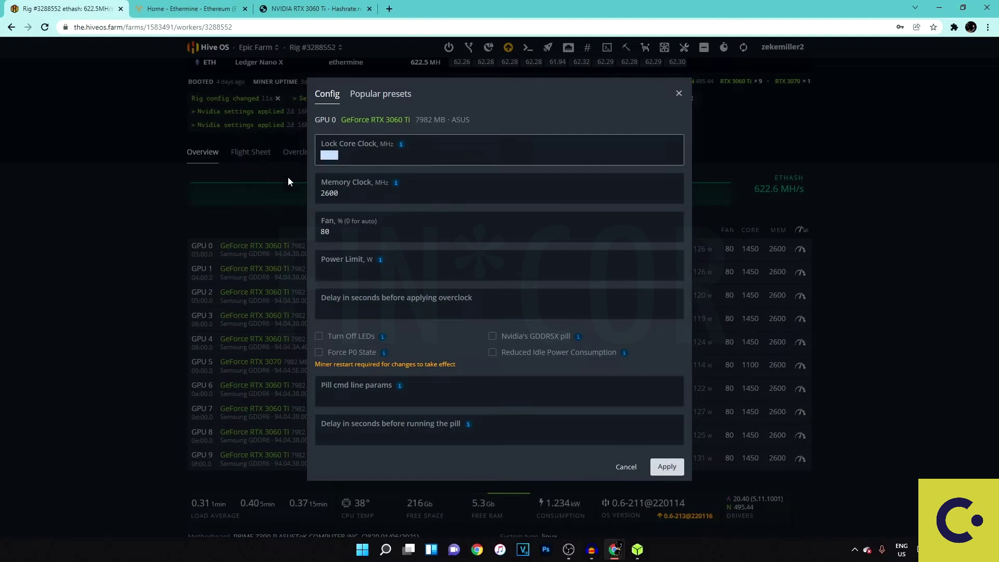
{"action": "left_click", "coordinate": [366, 165]}
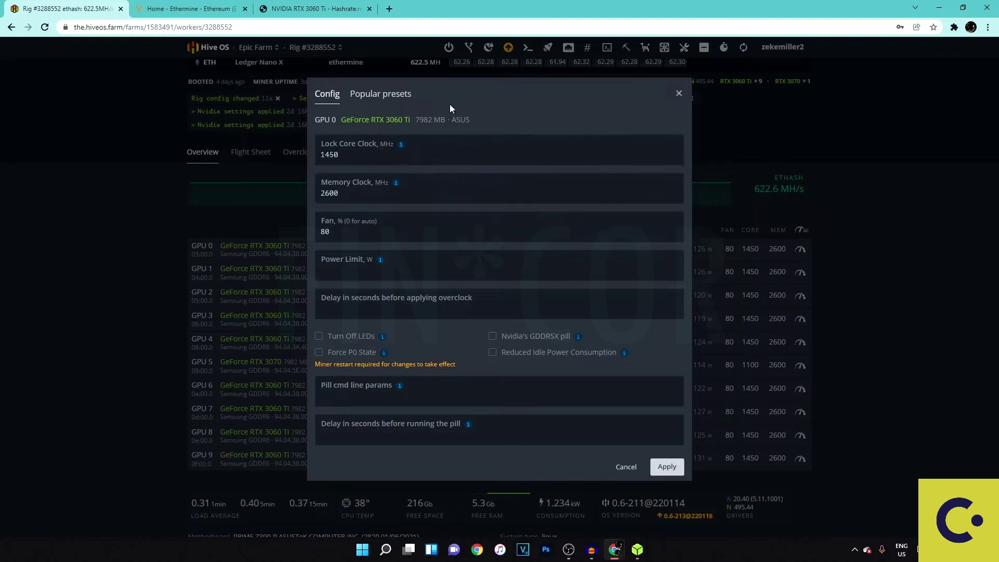
Step: Show the popular overclock presets for GPU 0, filtered by the ETH coin and 7982 MB memory
{"action": "left_click", "coordinate": [378, 95]}
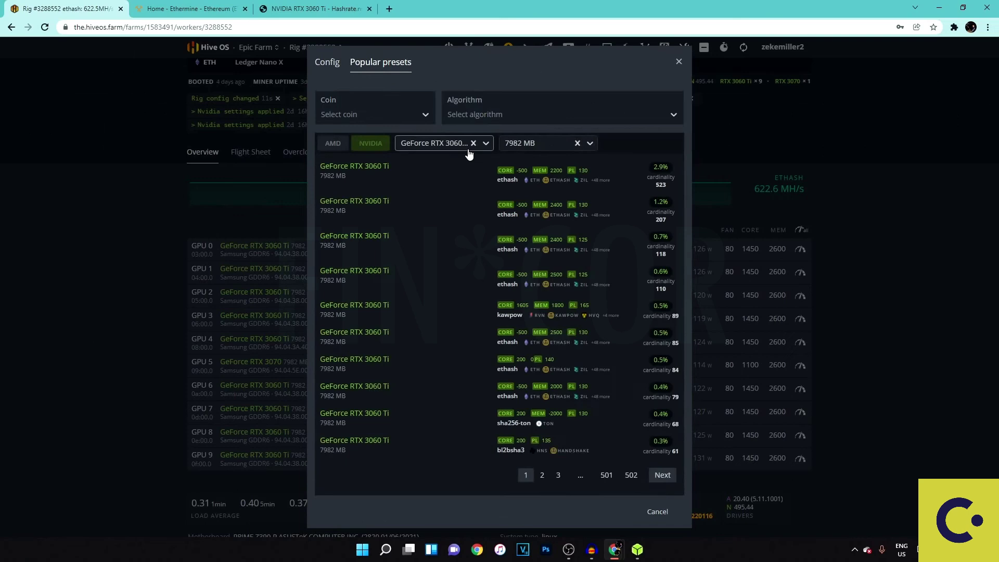
{"action": "left_click", "coordinate": [353, 116]}
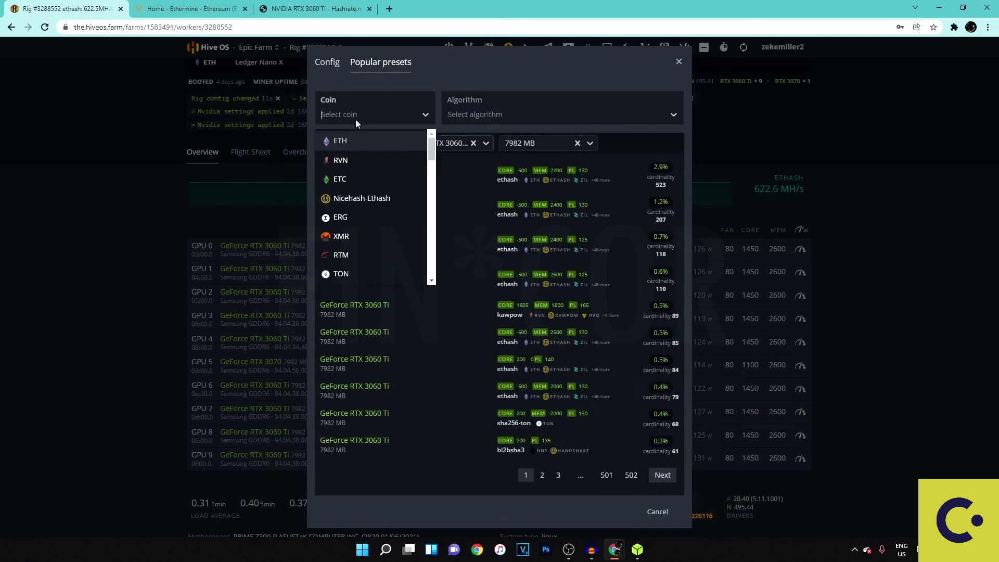
{"action": "left_click", "coordinate": [339, 140]}
{"action": "left_click", "coordinate": [463, 144]}
{"action": "left_click", "coordinate": [527, 146]}
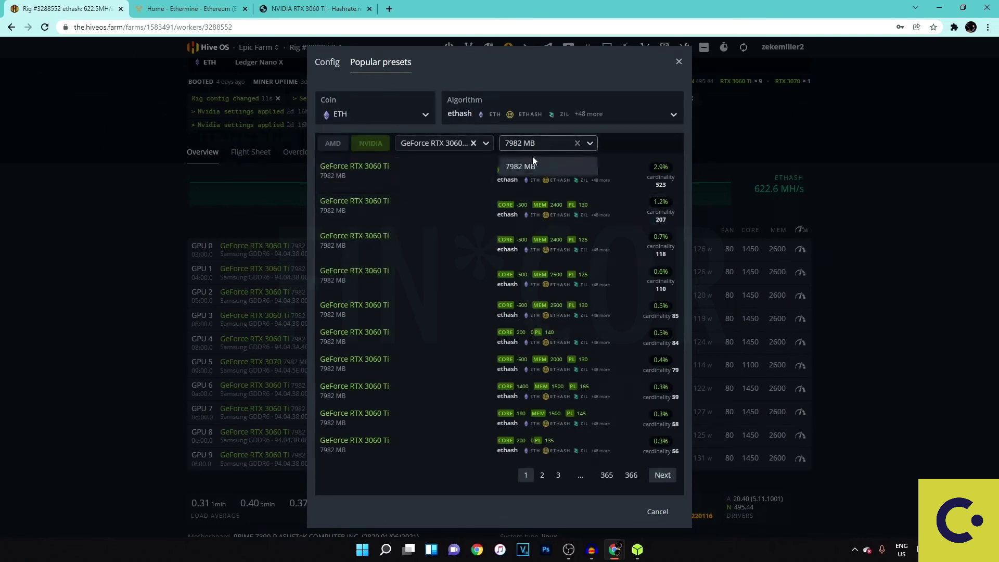
{"action": "left_click", "coordinate": [520, 163]}
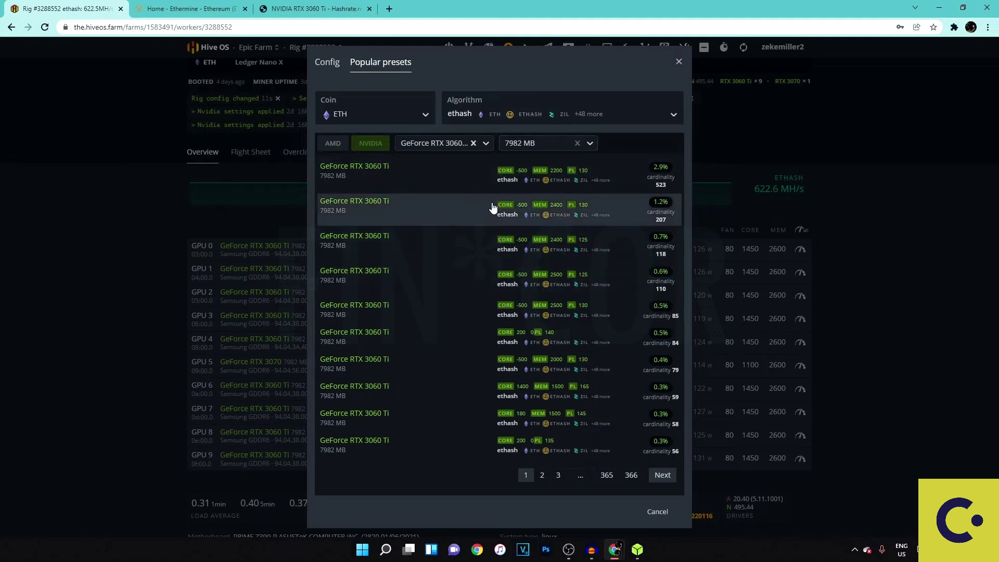
Step: Load the preset with core -500, memory 2400 and power limit 130, set the fan to 80 %, and discard the changes
{"action": "left_click", "coordinate": [453, 206]}
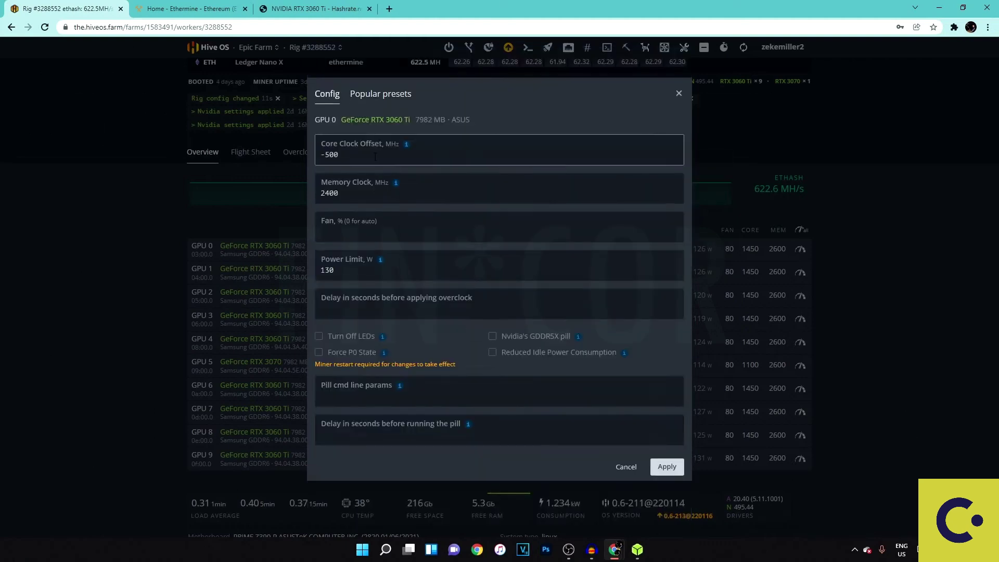
{"action": "left_click", "coordinate": [374, 231]}
{"action": "type", "text": "80"}
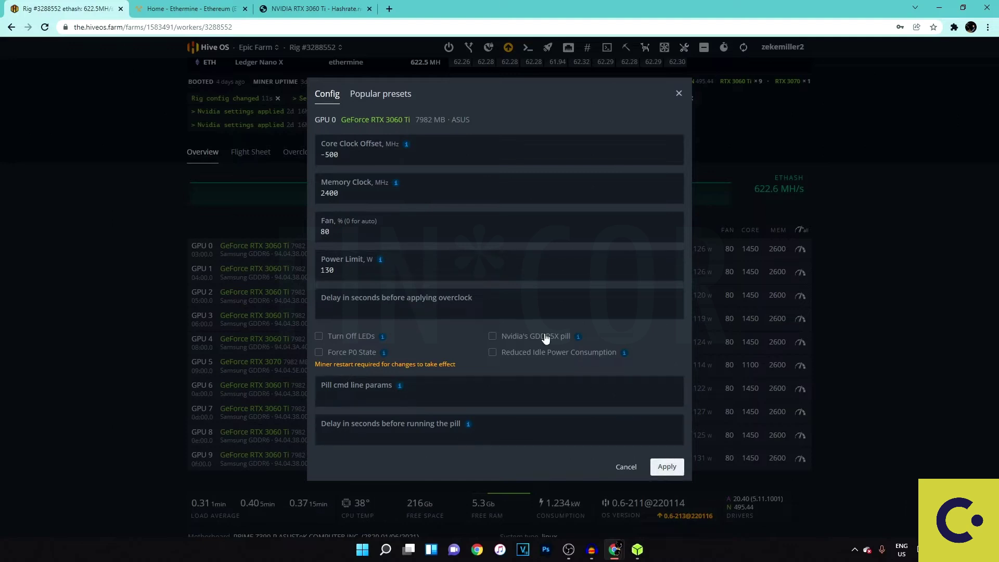
{"action": "left_click", "coordinate": [627, 466]}
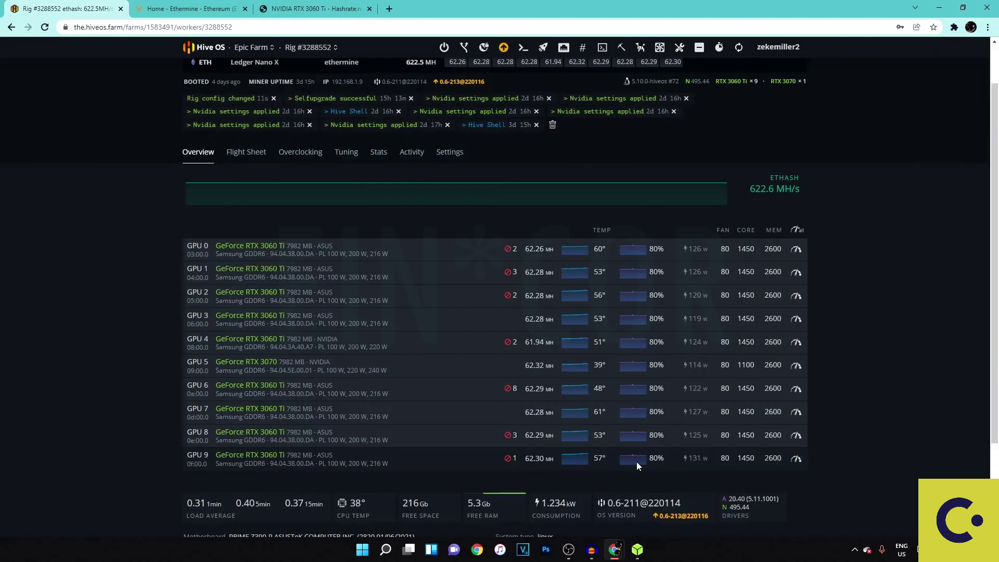
Step: Look through the rig's tuning and settings pages and go back to its overview
{"action": "scroll", "coordinate": [524, 295], "scroll_direction": "up", "scroll_amount": 1}
{"action": "left_click", "coordinate": [346, 204]}
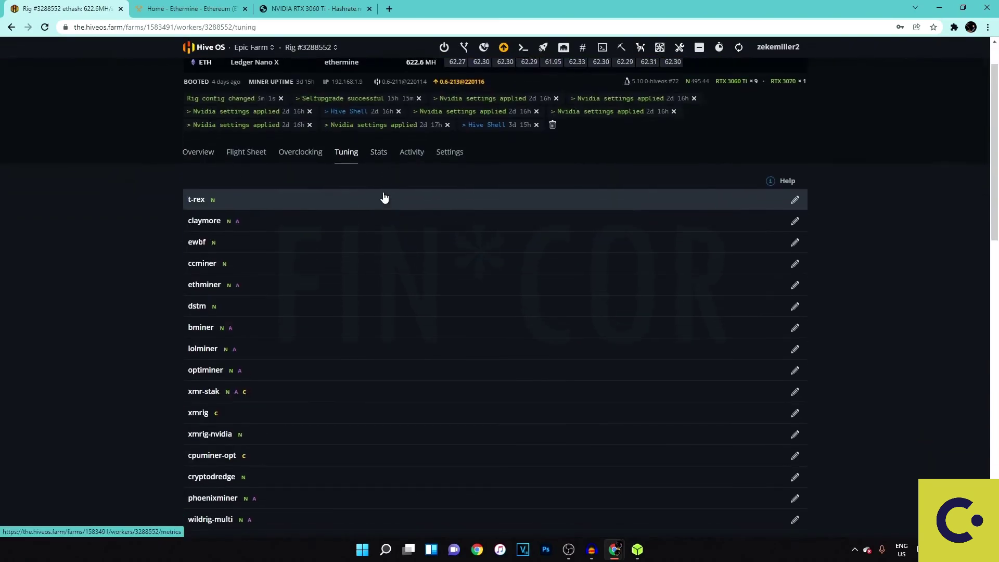
{"action": "left_click", "coordinate": [431, 204]}
{"action": "left_click", "coordinate": [453, 204]}
{"action": "left_click", "coordinate": [198, 204]}
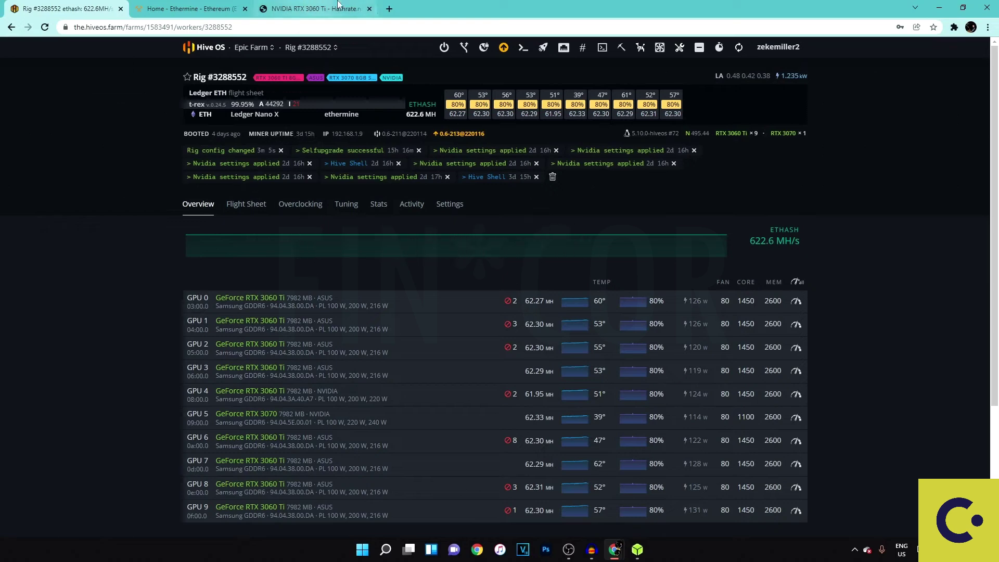
Step: Open the miner's dashboard on Ethermine and review its hashrate, shares and unpaid balance
{"action": "left_click", "coordinate": [247, 4]}
{"action": "key", "text": "ctrl+shift+Tab"}
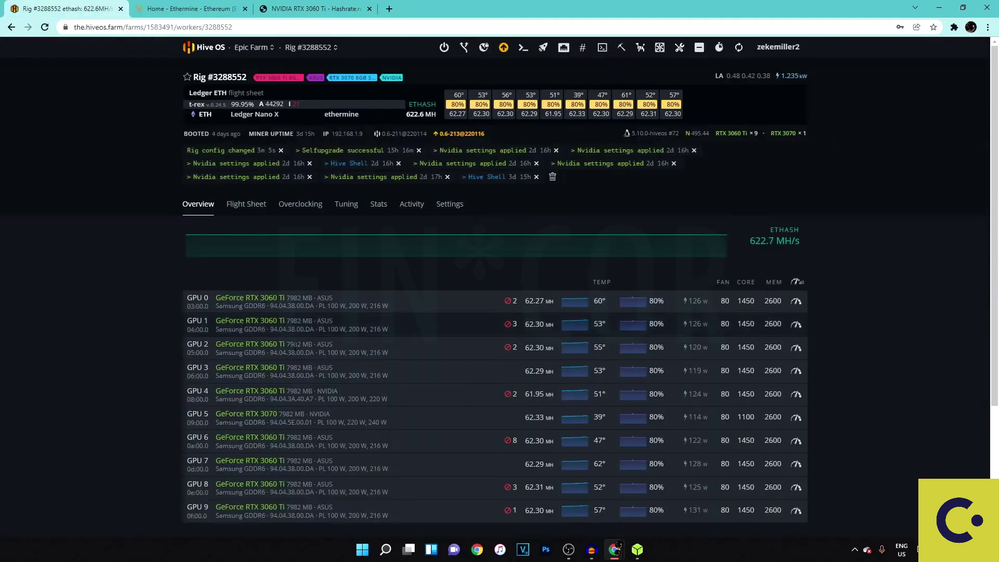
{"action": "scroll", "coordinate": [320, 312], "scroll_direction": "down", "scroll_amount": 1}
{"action": "left_click", "coordinate": [188, 6]}
{"action": "left_click", "coordinate": [383, 385]}
{"action": "scroll", "coordinate": [365, 364], "scroll_direction": "down", "scroll_amount": 1}
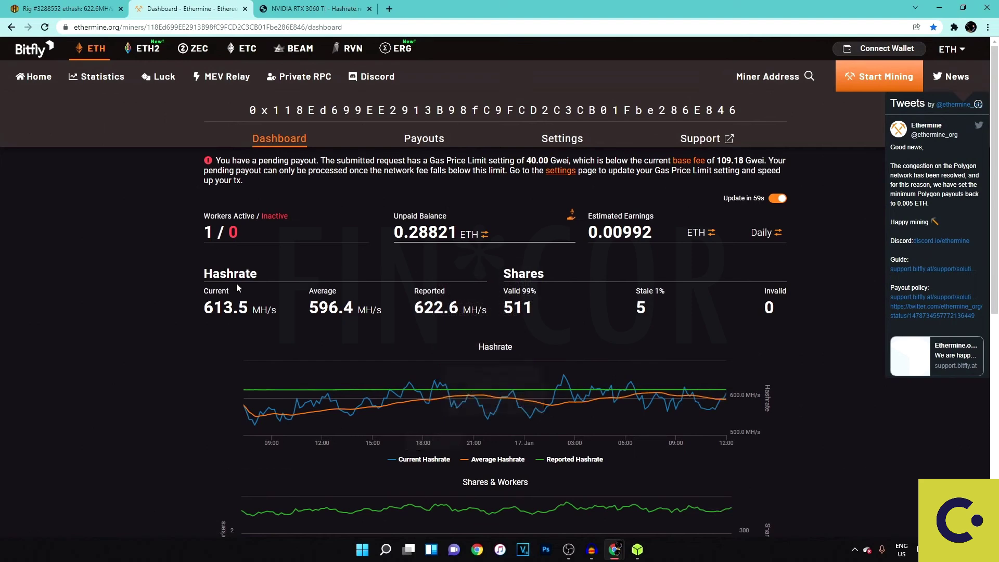
{"action": "scroll", "coordinate": [216, 338], "scroll_direction": "down", "scroll_amount": 1}
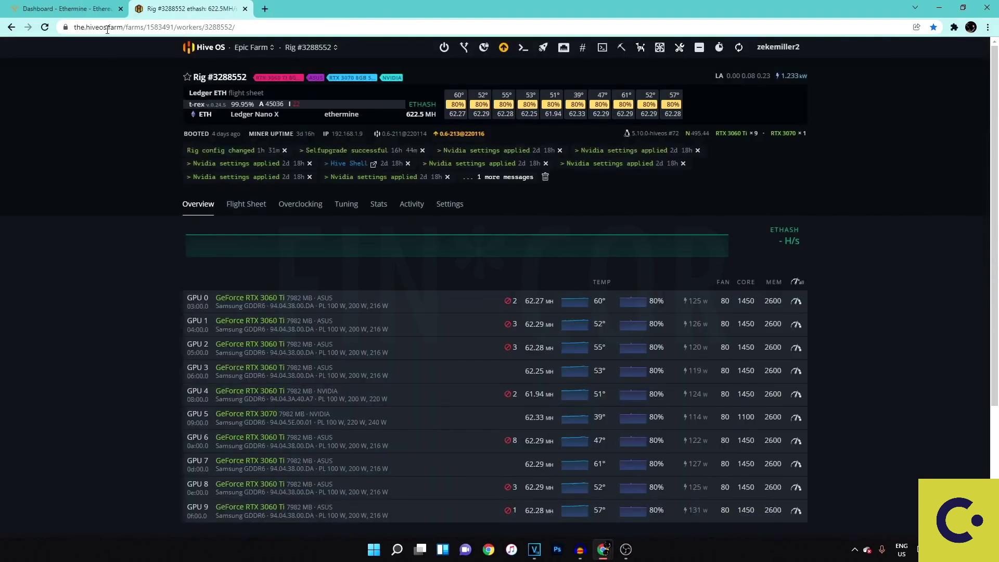
Step: Check the miner's payouts page on Ethermine and the payout options in its Payment Method settings
{"action": "left_click", "coordinate": [67, 8]}
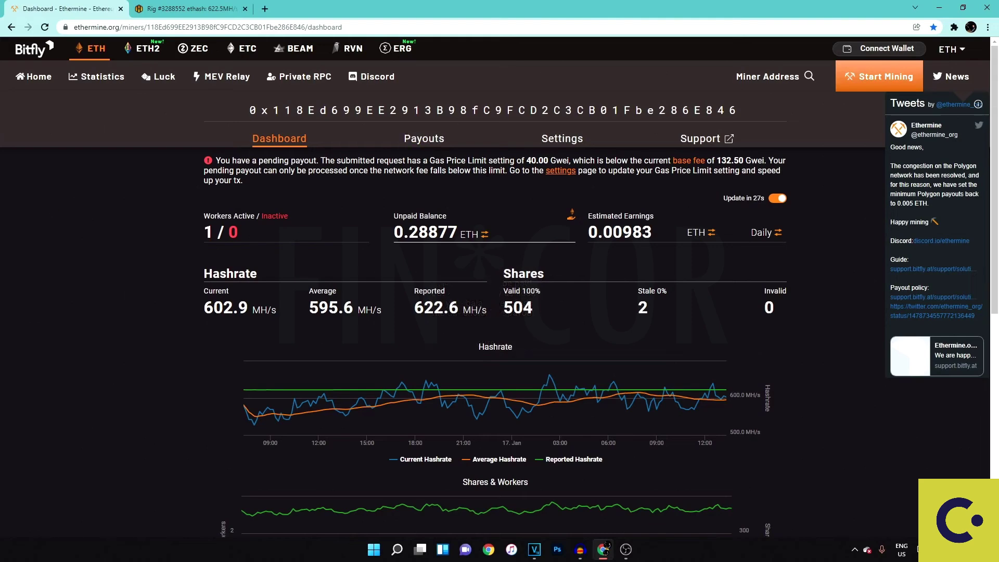
{"action": "left_click", "coordinate": [435, 139]}
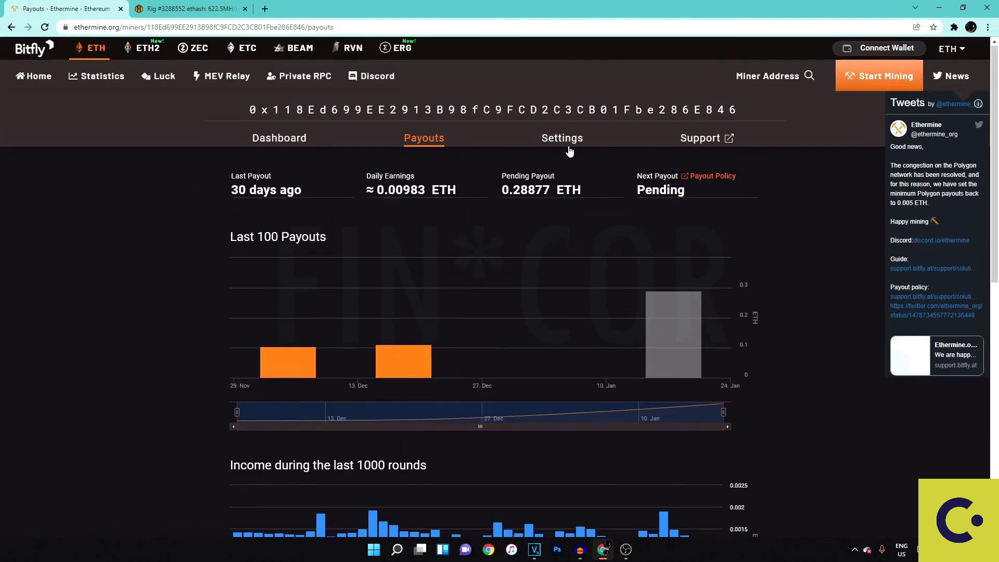
{"action": "left_click", "coordinate": [569, 150]}
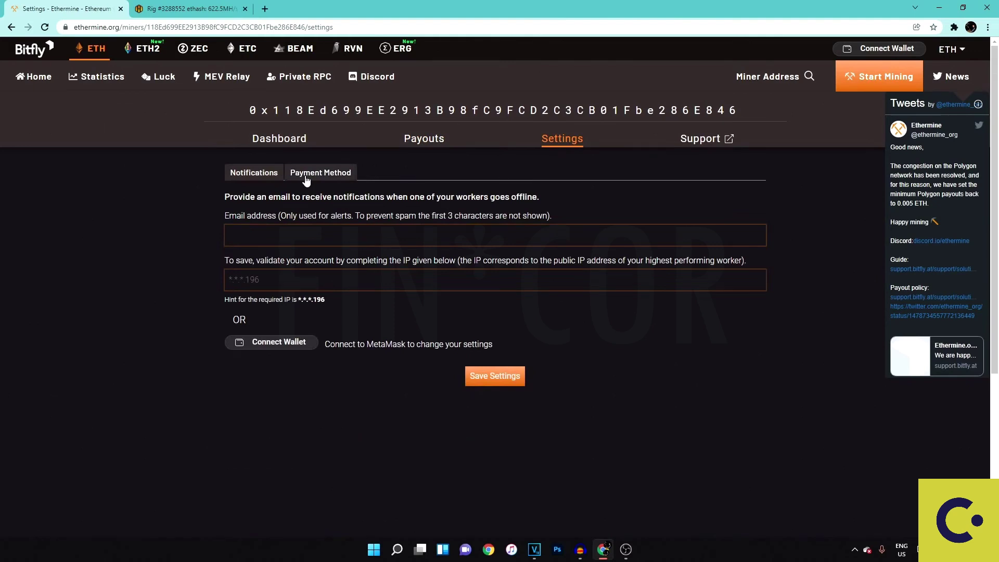
{"action": "left_click", "coordinate": [322, 177]}
{"action": "scroll", "coordinate": [504, 279], "scroll_direction": "down", "scroll_amount": 1}
{"action": "scroll", "coordinate": [437, 234], "scroll_direction": "up", "scroll_amount": 1}
{"action": "left_click_drag", "start_coordinate": [309, 276], "coordinate": [424, 277]}
{"action": "left_click", "coordinate": [554, 286]}
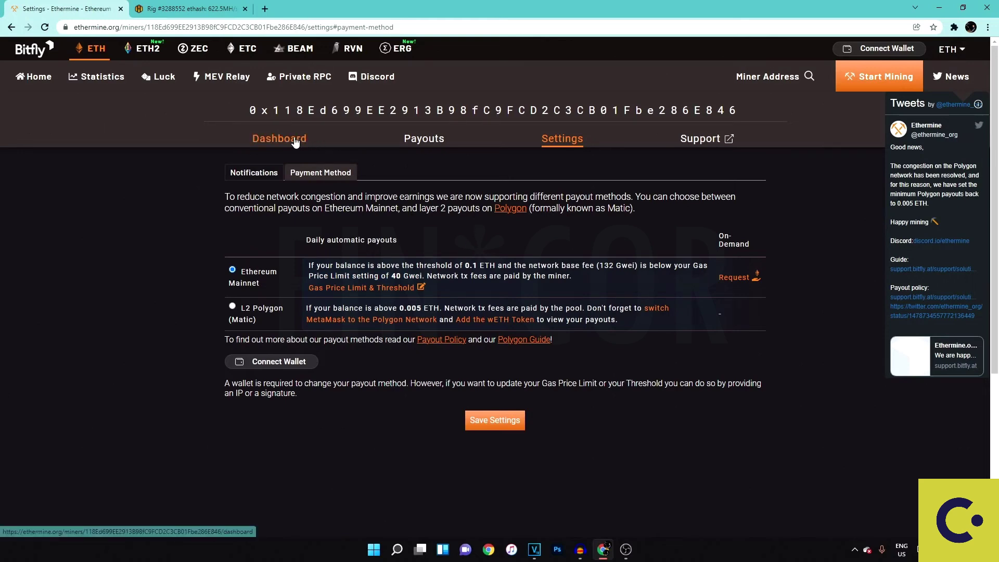
Step: Open the Gas Price Limit & Threshold settings for Ethereum Mainnet, check the payment threshold, and close them without updating
{"action": "left_click", "coordinate": [535, 139]}
{"action": "left_click", "coordinate": [346, 173]}
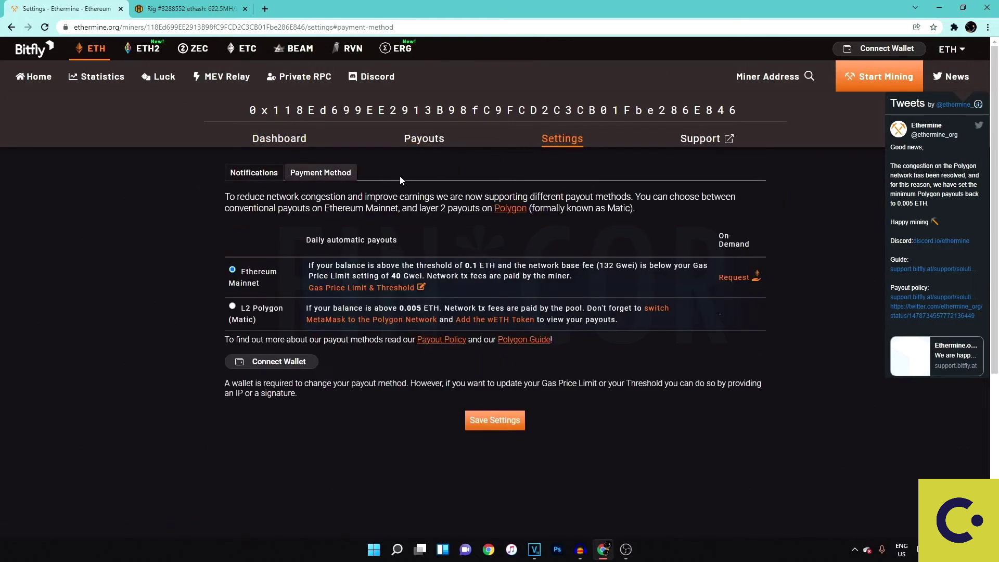
{"action": "left_click", "coordinate": [346, 289]}
{"action": "left_click", "coordinate": [423, 125]}
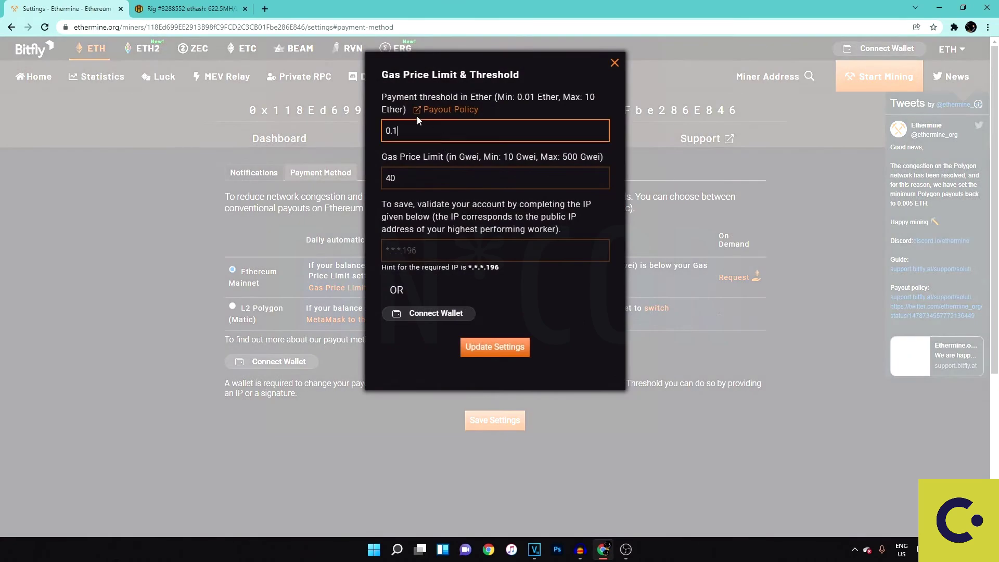
{"action": "left_click_drag", "start_coordinate": [451, 98], "coordinate": [381, 98]}
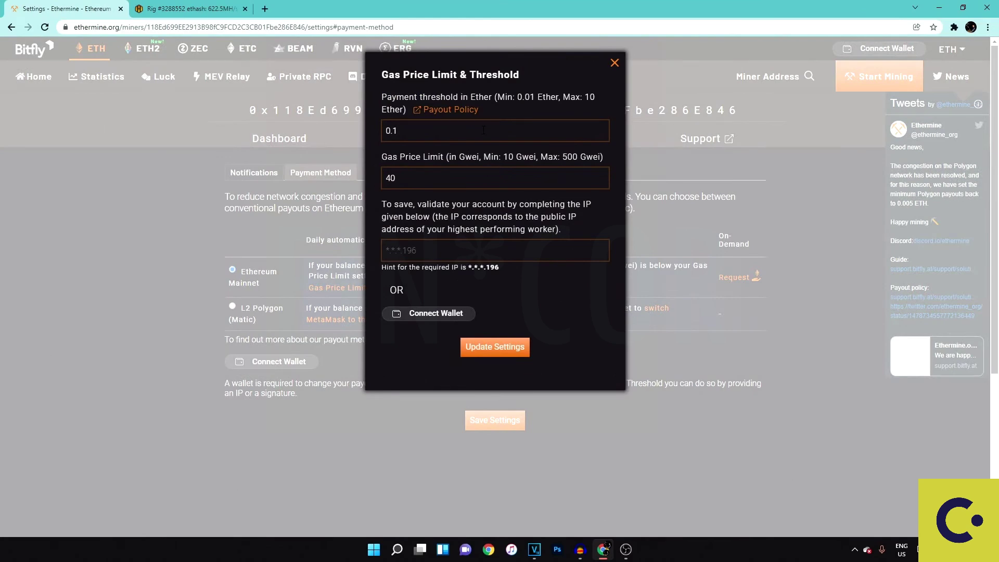
{"action": "key", "text": "Escape"}
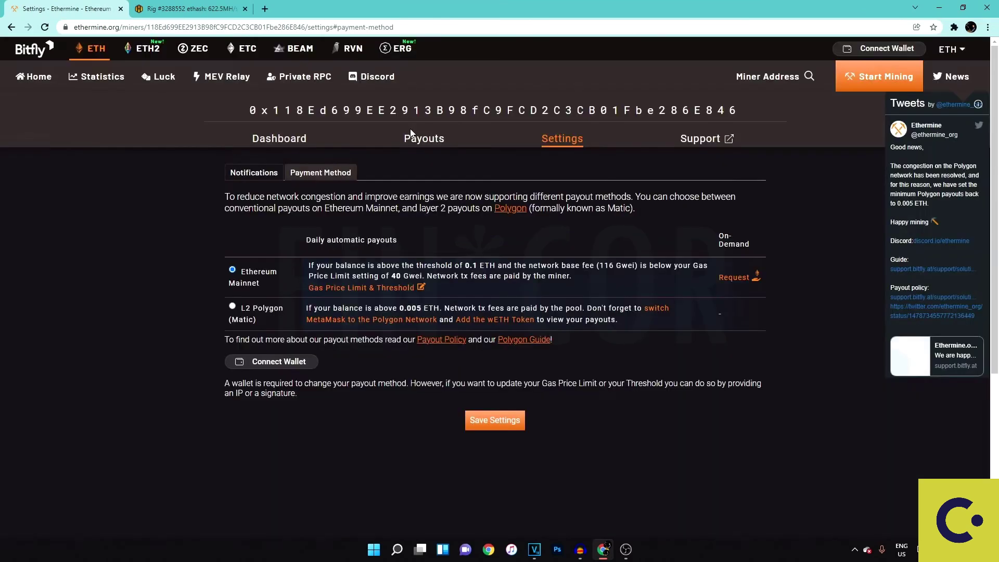
Step: Open the Gas Price Limit & Threshold settings for Ethereum Mainnet, check the payment threshold and its allowed range, and close them
{"action": "left_click", "coordinate": [339, 288]}
{"action": "left_click_drag", "start_coordinate": [403, 131], "coordinate": [378, 134]}
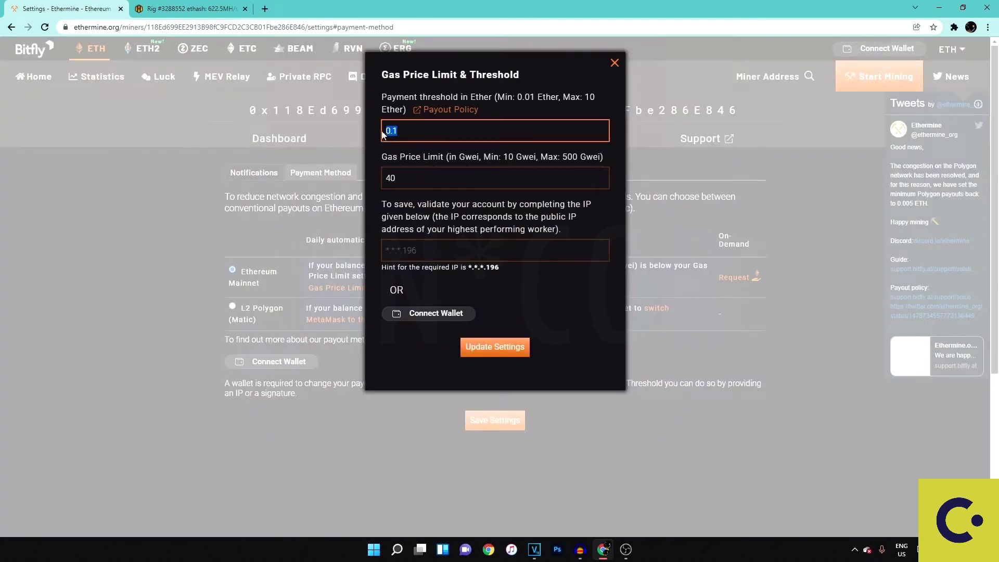
{"action": "left_click", "coordinate": [397, 130]}
{"action": "left_click_drag", "start_coordinate": [409, 134], "coordinate": [380, 136]}
{"action": "left_click", "coordinate": [406, 134]}
{"action": "left_click_drag", "start_coordinate": [497, 96], "coordinate": [536, 99]}
{"action": "left_click", "coordinate": [579, 101]}
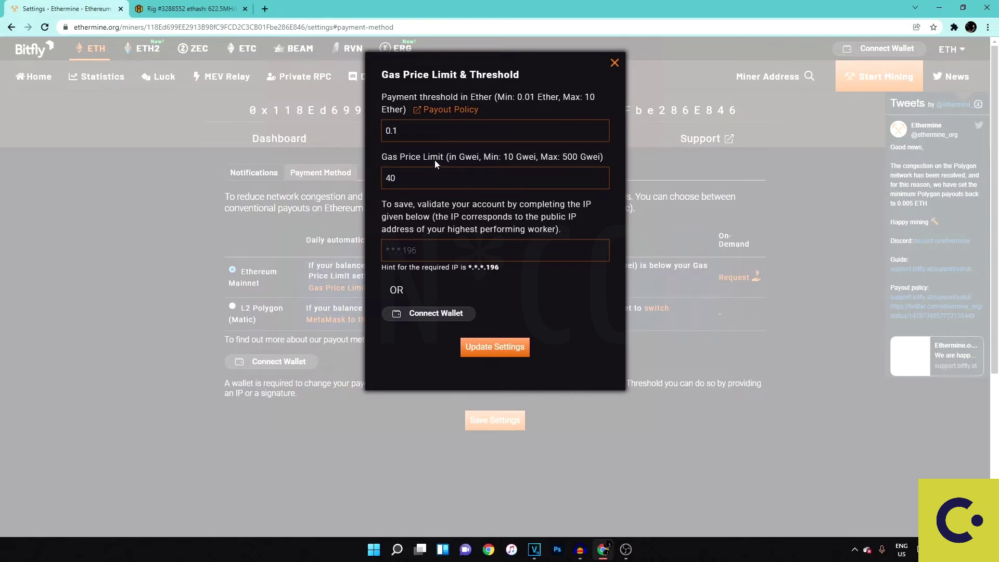
{"action": "left_click_drag", "start_coordinate": [435, 161], "coordinate": [372, 167]}
{"action": "left_click", "coordinate": [362, 234]}
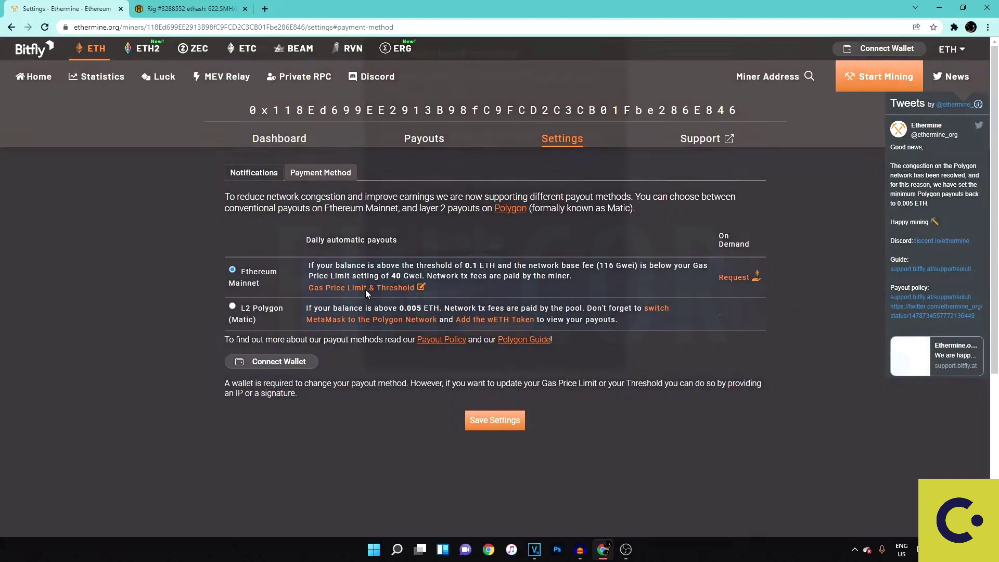
Step: Reopen the Gas Price Limit & Threshold settings, check the gas price limit and IP validation field, and view the rig's overview in Hive OS
{"action": "left_click", "coordinate": [365, 288]}
{"action": "left_click", "coordinate": [380, 179]}
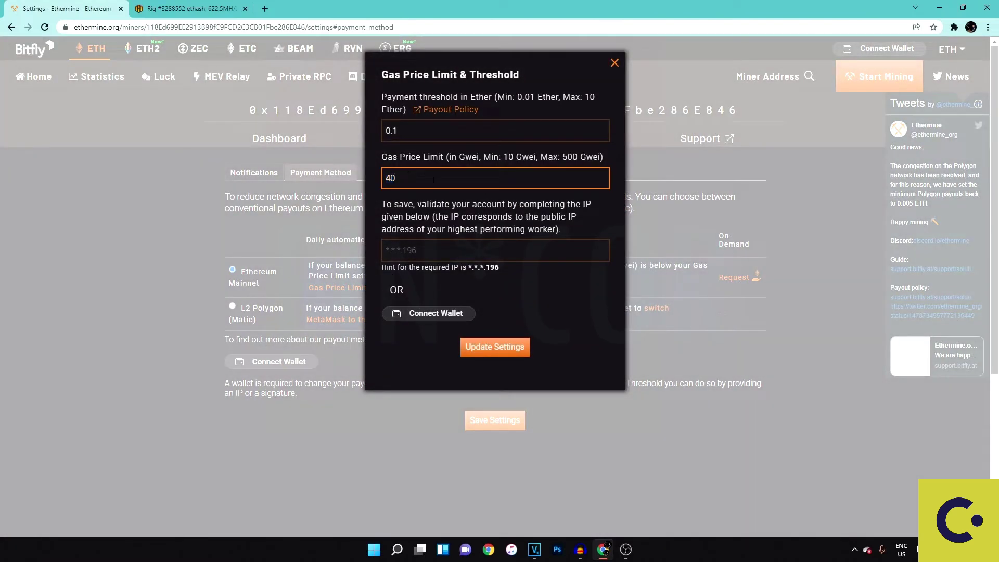
{"action": "left_click_drag", "start_coordinate": [465, 182], "coordinate": [388, 178]}
{"action": "left_click", "coordinate": [421, 182]}
{"action": "left_click", "coordinate": [412, 244]}
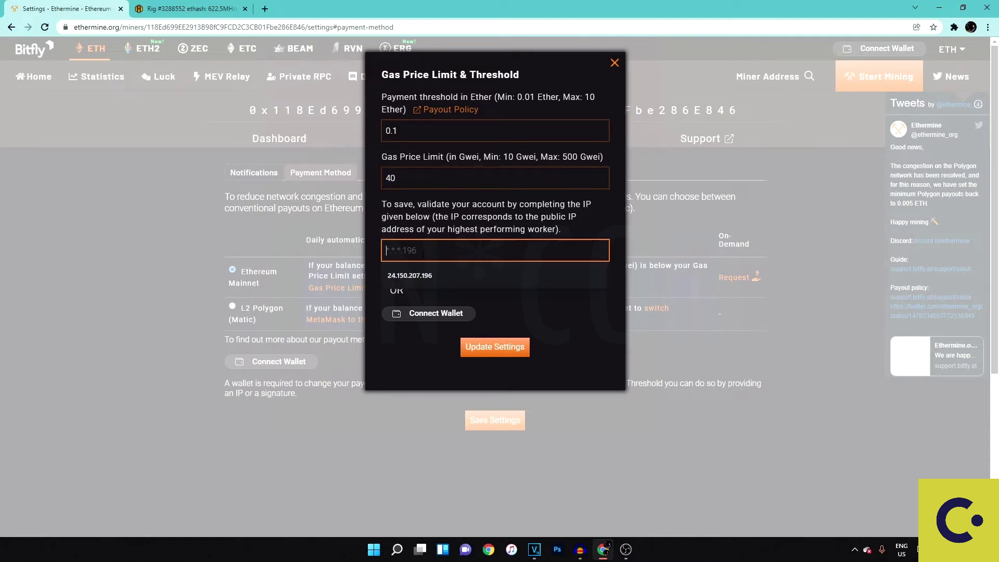
{"action": "left_click", "coordinate": [432, 286]}
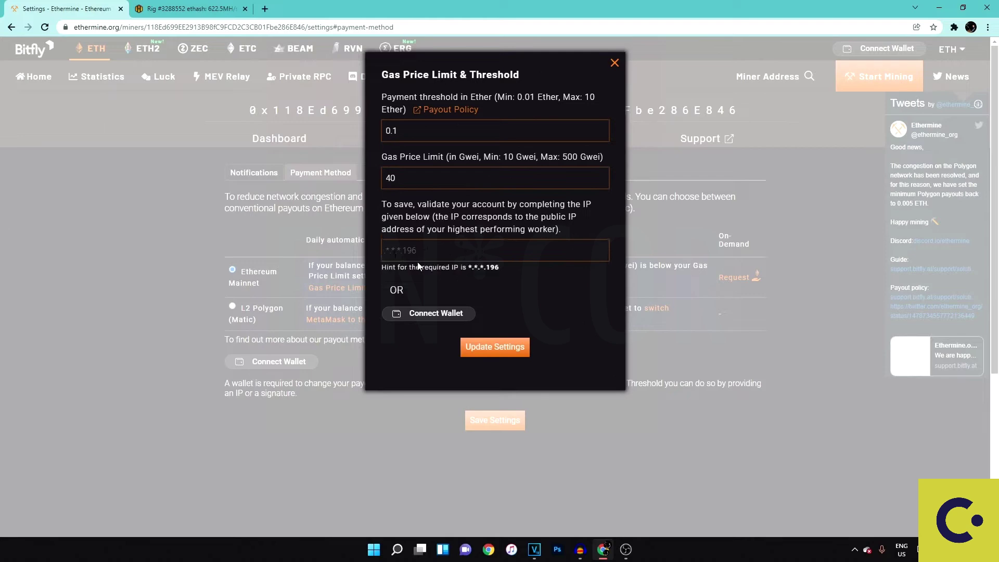
{"action": "left_click", "coordinate": [190, 8]}
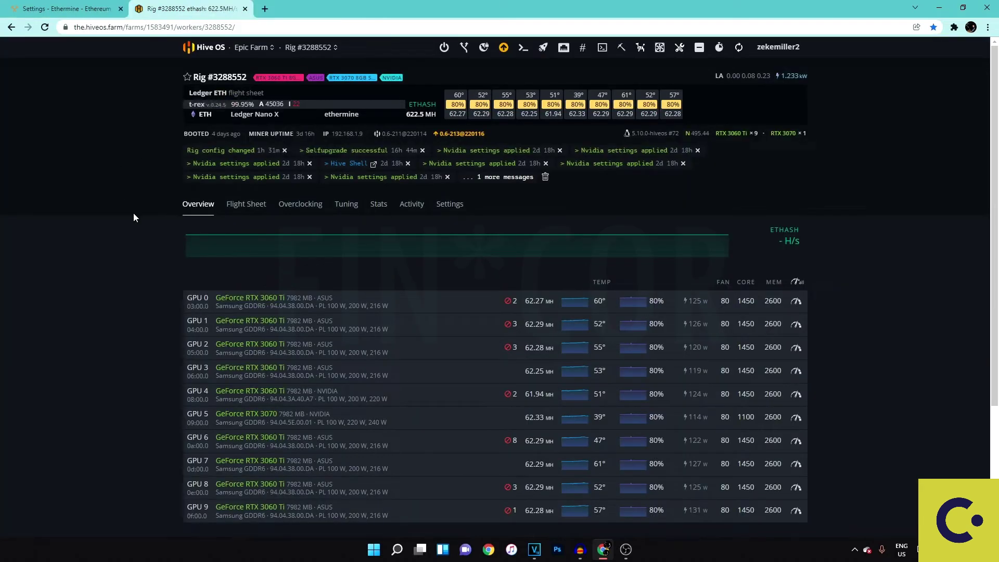
{"action": "scroll", "coordinate": [148, 260], "scroll_direction": "down", "scroll_amount": 3}
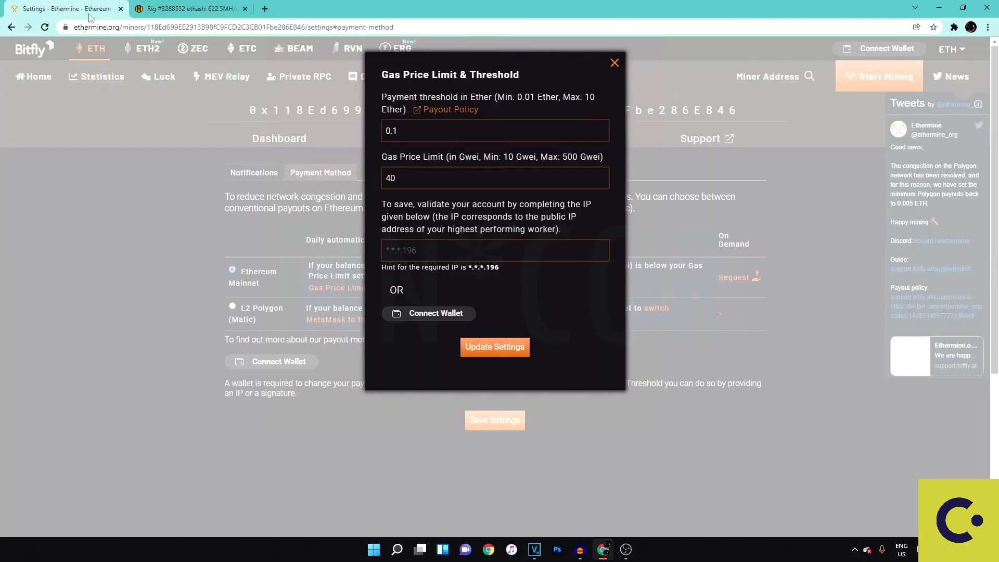
Step: Return to Ethermine, recheck the payment threshold and gas price limit, and close the settings without updating
{"action": "left_click", "coordinate": [63, 8]}
{"action": "left_click", "coordinate": [486, 131]}
{"action": "left_click_drag", "start_coordinate": [486, 131], "coordinate": [382, 131]}
{"action": "left_click", "coordinate": [406, 131]}
{"action": "left_click_drag", "start_coordinate": [486, 178], "coordinate": [384, 178]}
{"action": "left_click", "coordinate": [424, 178]}
{"action": "left_click", "coordinate": [411, 178]}
{"action": "left_click", "coordinate": [614, 63]}
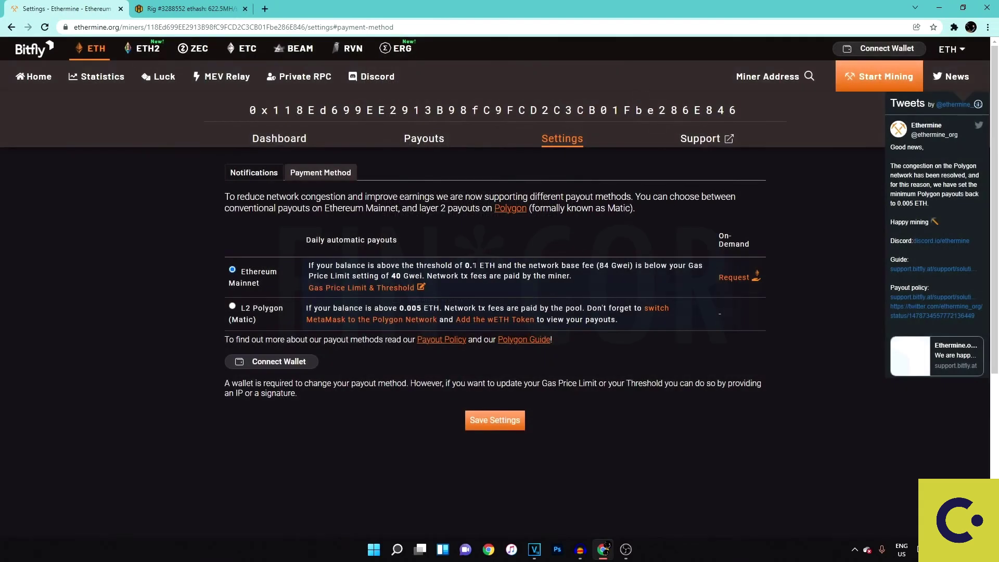
Step: Open the on-demand payout request for Ethereum Mainnet, review its fee and validation requirements, and close it without submitting
{"action": "left_click", "coordinate": [738, 281]}
{"action": "scroll", "coordinate": [559, 208], "scroll_direction": "up", "scroll_amount": 3}
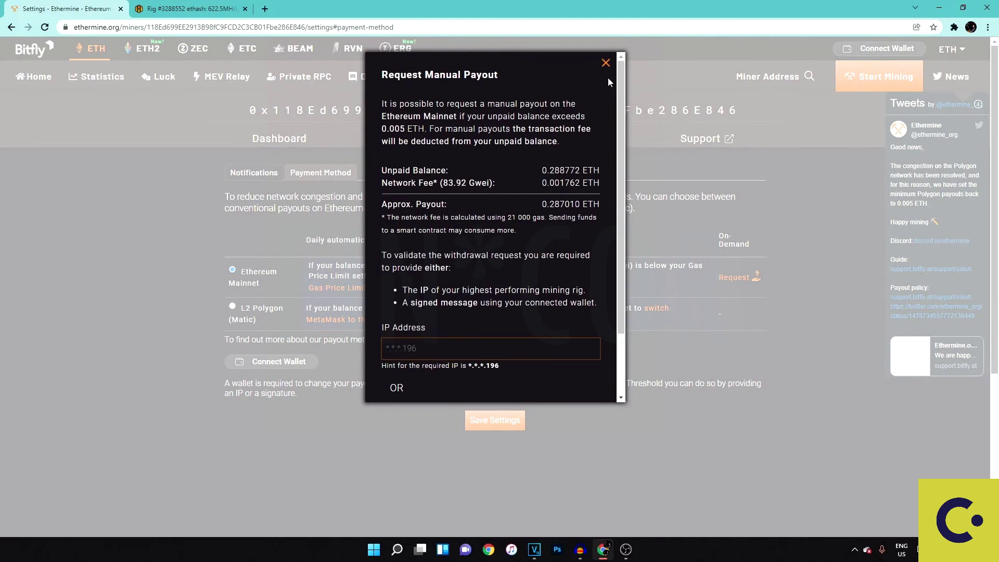
{"action": "left_click", "coordinate": [607, 65]}
{"action": "left_click", "coordinate": [744, 277]}
{"action": "left_click_drag", "start_coordinate": [405, 129], "coordinate": [373, 132]}
{"action": "left_click", "coordinate": [590, 78]}
{"action": "left_click", "coordinate": [605, 63]}
Step: Go back to the miner's dashboard and check its unpaid balance
{"action": "left_click", "coordinate": [279, 138]}
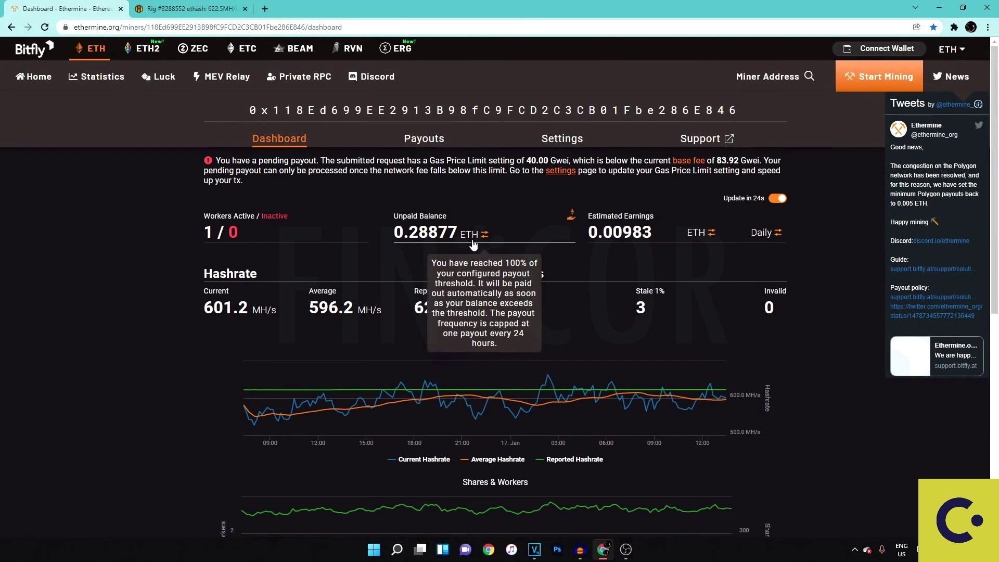
{"action": "double_click", "coordinate": [431, 234]}
{"action": "left_click", "coordinate": [431, 245]}
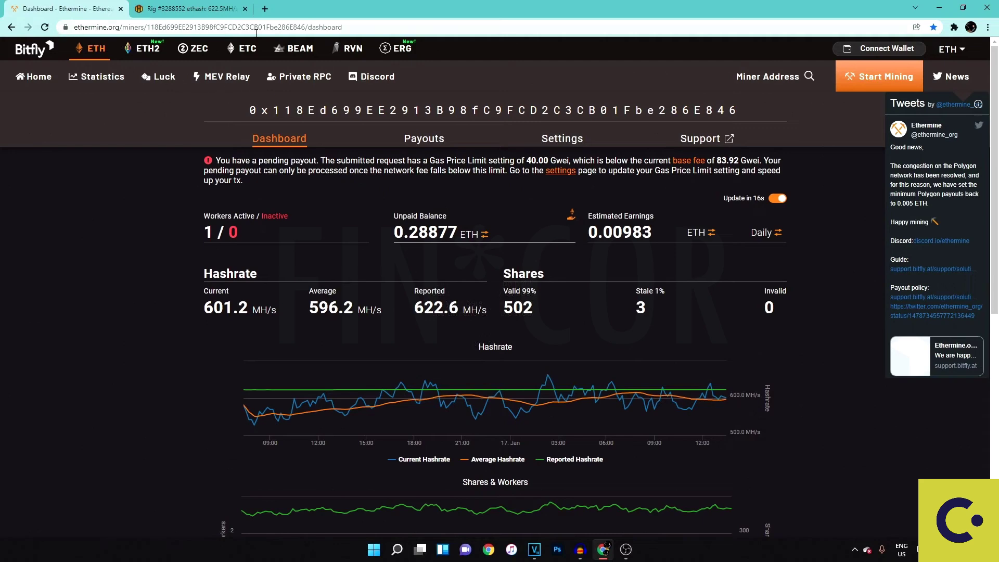
Step: Go to the Ethermine home page and open the dashboard of another miner listed further down the page
{"action": "left_click", "coordinate": [41, 51]}
{"action": "scroll", "coordinate": [394, 348], "scroll_direction": "down", "scroll_amount": 2}
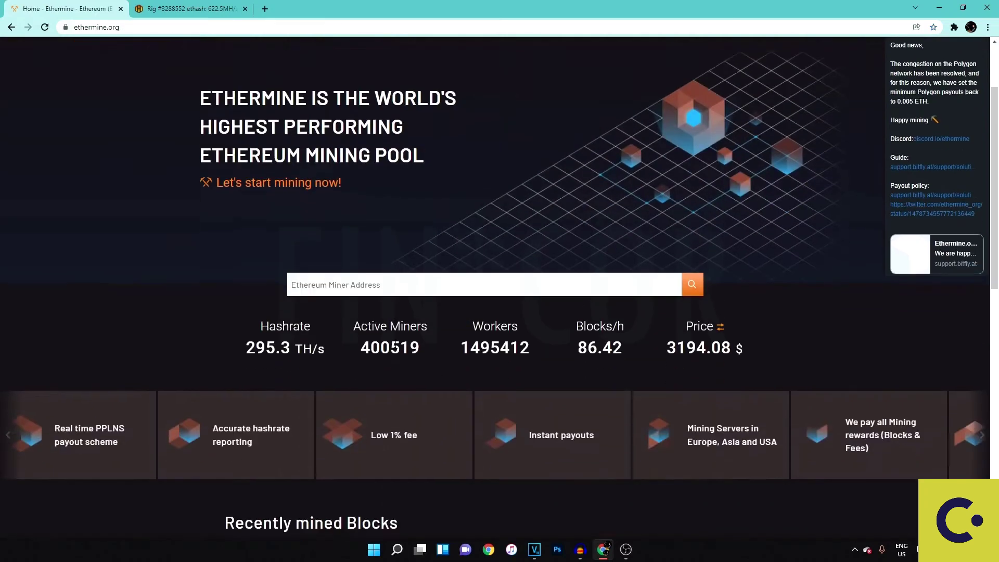
{"action": "scroll", "coordinate": [394, 345], "scroll_direction": "down", "scroll_amount": 5}
{"action": "left_click", "coordinate": [394, 330]}
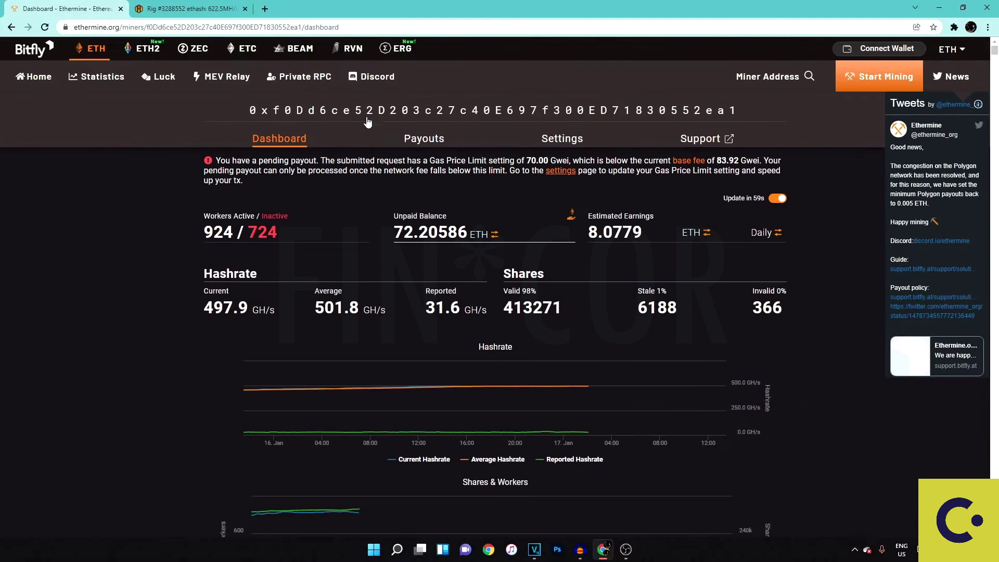
Step: Open that miner's account on Etherchain, view its transactions, and follow one to the Ethermine pool account
{"action": "left_click", "coordinate": [367, 120]}
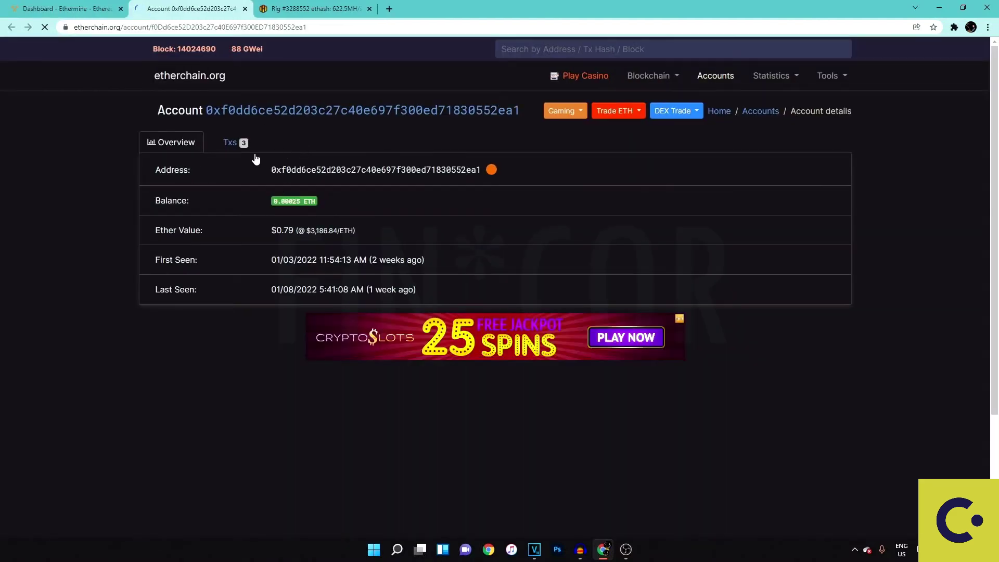
{"action": "left_click", "coordinate": [232, 143]}
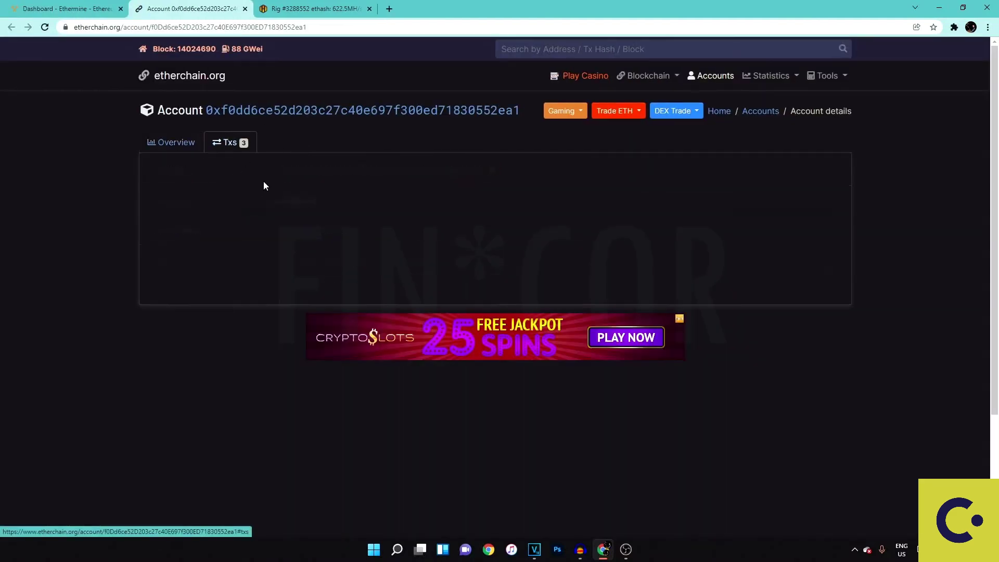
{"action": "left_click", "coordinate": [367, 229]}
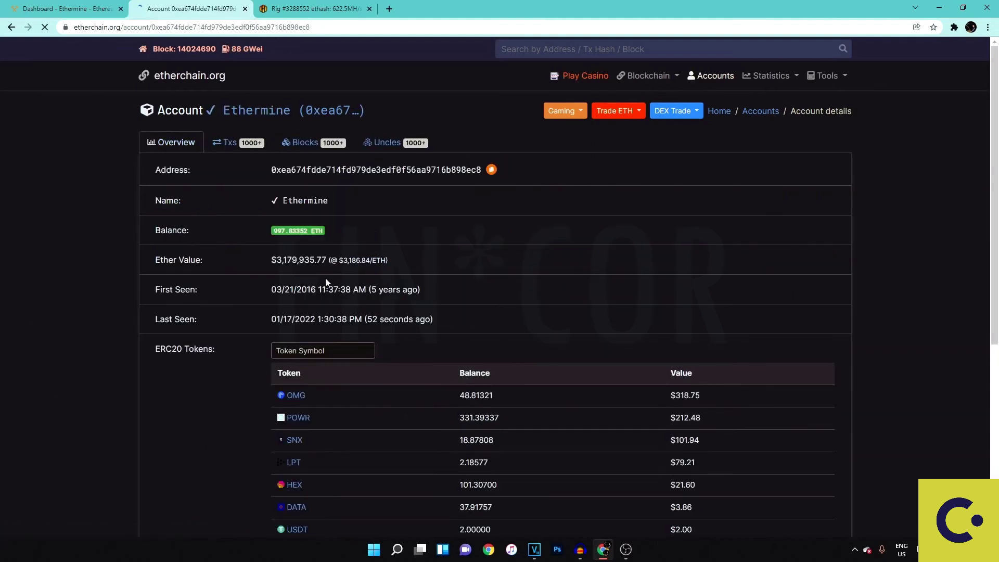
Step: Examine the Ethermine pool account's ether value and ERC20 token balances on Etherchain
{"action": "left_click_drag", "start_coordinate": [263, 261], "coordinate": [333, 261]}
{"action": "left_click", "coordinate": [376, 224]}
{"action": "scroll", "coordinate": [452, 275], "scroll_direction": "down", "scroll_amount": 5}
{"action": "scroll", "coordinate": [458, 302], "scroll_direction": "up", "scroll_amount": 4}
{"action": "scroll", "coordinate": [521, 318], "scroll_direction": "down", "scroll_amount": 3}
{"action": "scroll", "coordinate": [581, 315], "scroll_direction": "up", "scroll_amount": 5}
Step: Return to the Ethermine dashboard and look up a miner through the miner address search
{"action": "left_click", "coordinate": [65, 9]}
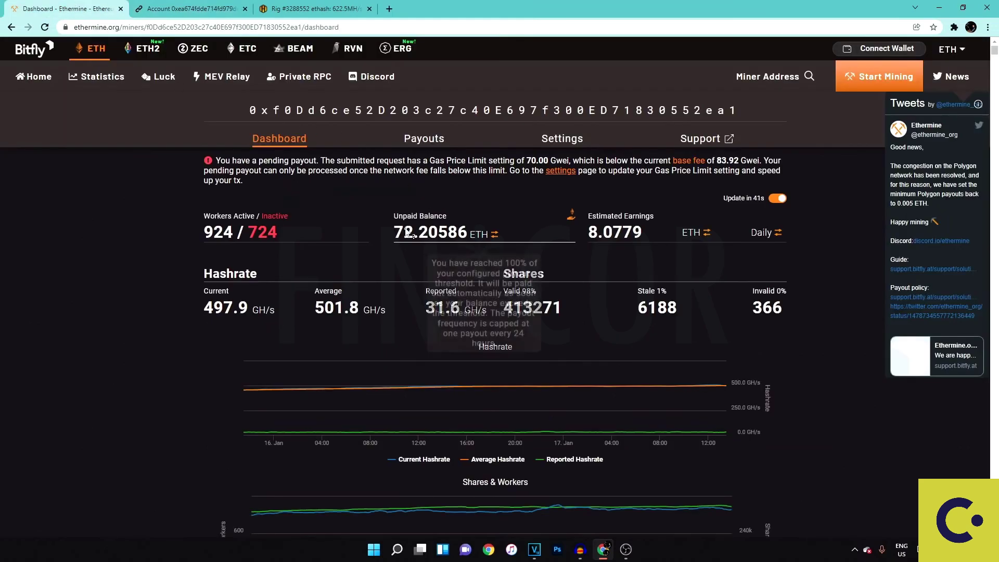
{"action": "left_click", "coordinate": [767, 76]}
{"action": "left_click", "coordinate": [788, 98]}
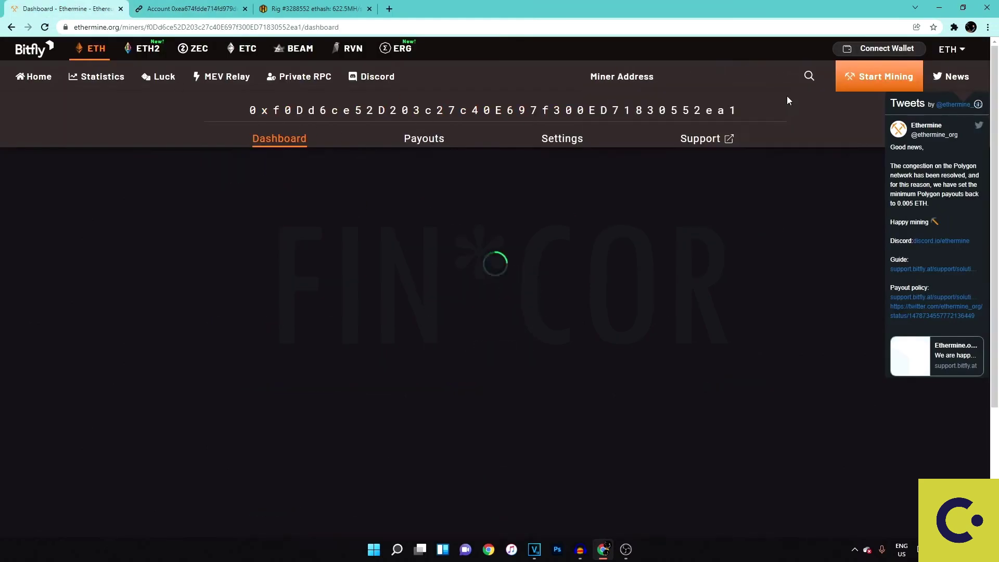